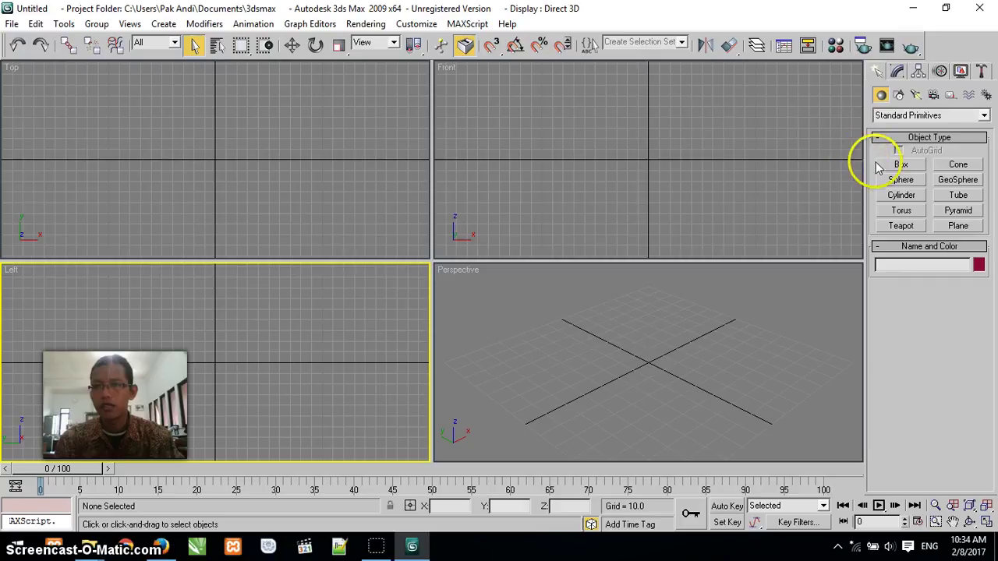
Step: Create a sphere in the Top view and move it close to the grid origin, to about X 0.7, Y 2.0
click(900, 180)
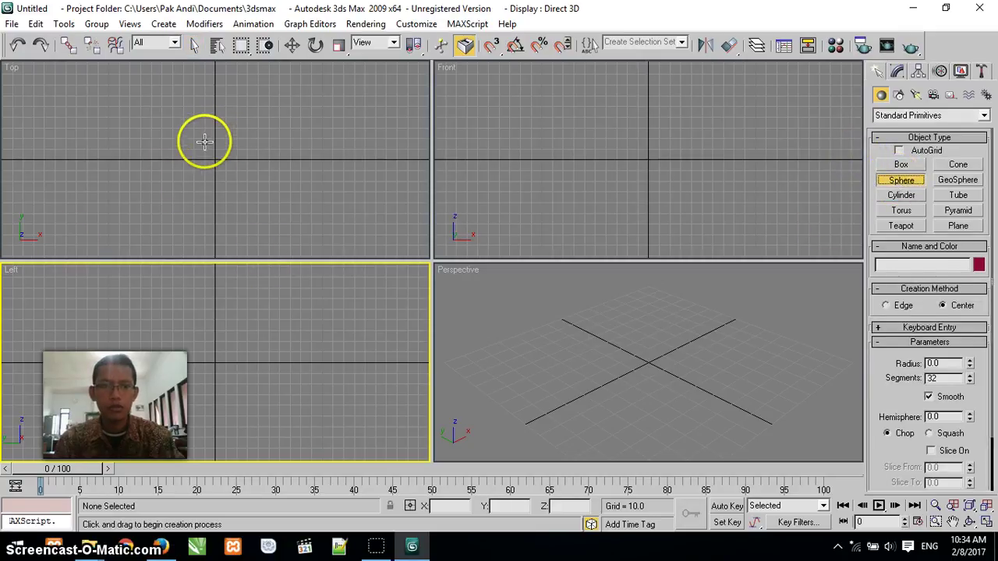
drag(205, 141, 249, 141)
click(291, 45)
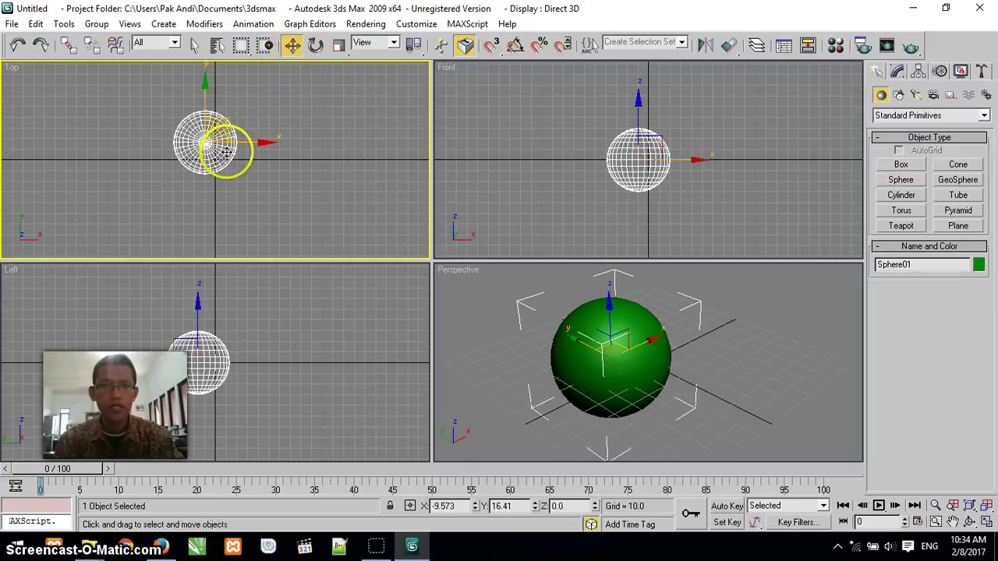
click(207, 92)
click(205, 138)
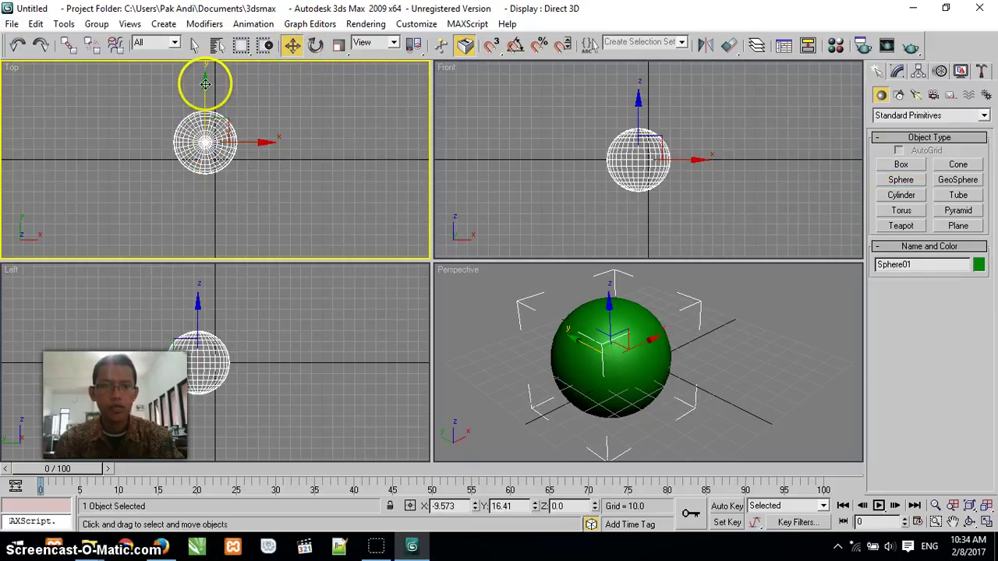
drag(205, 84, 205, 98)
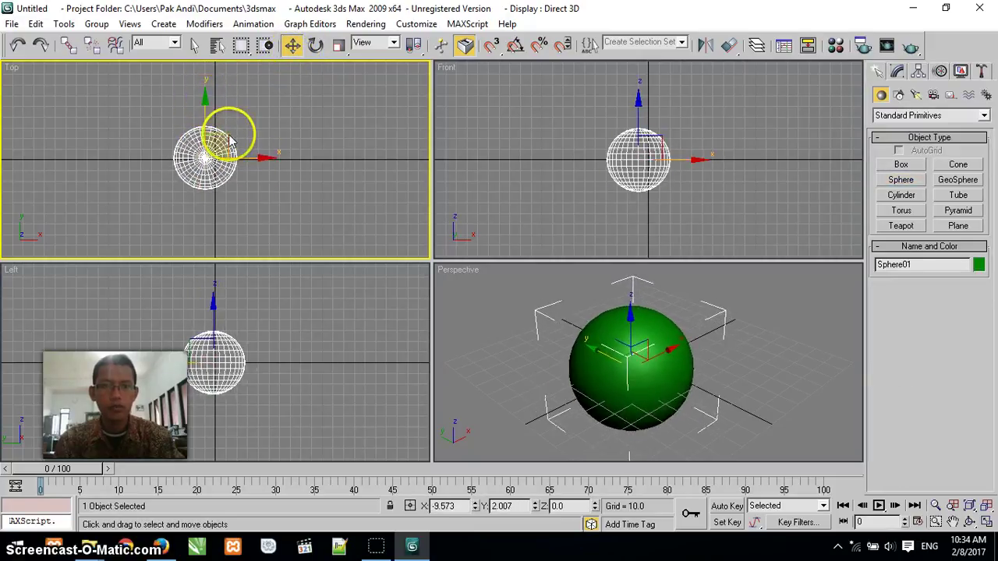
drag(260, 160, 272, 159)
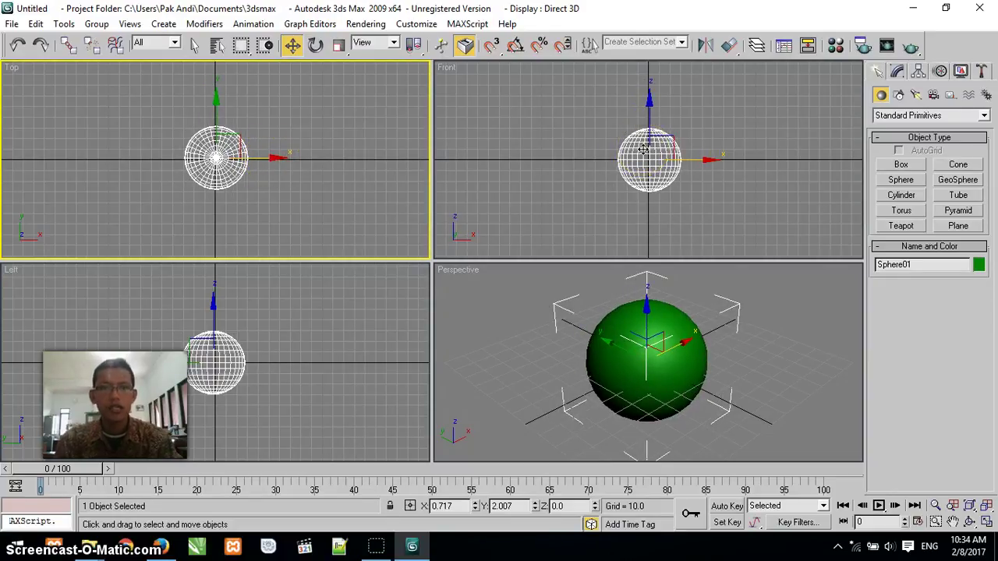
Step: Draw an open curved spline line in the Top view, bending around the right side of the sphere with both ends on its left
click(898, 95)
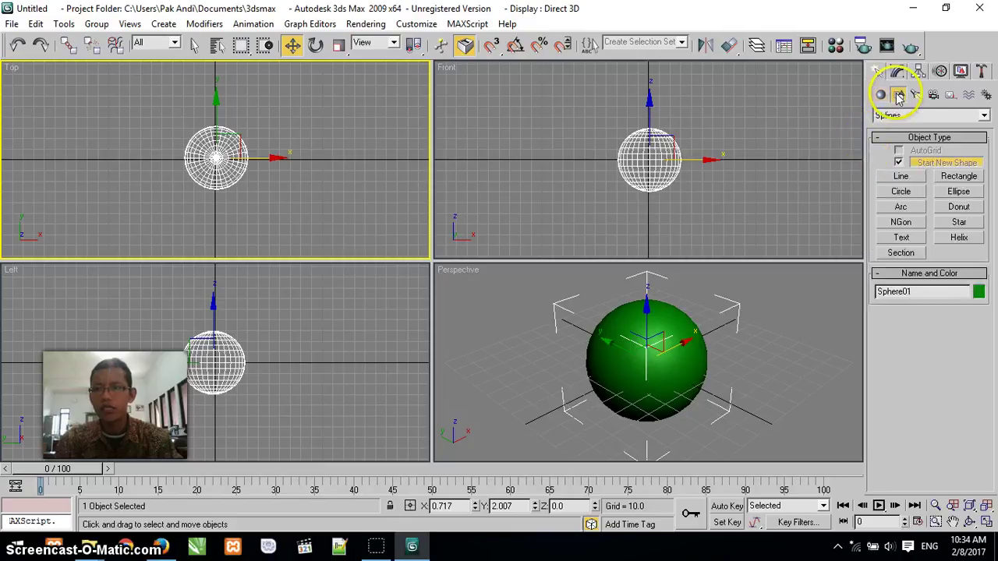
click(903, 177)
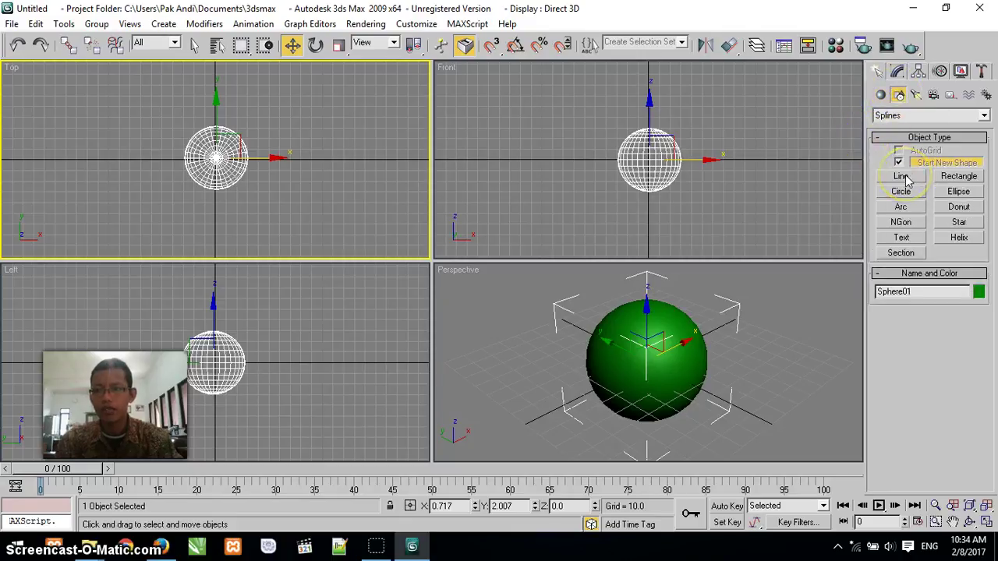
click(904, 178)
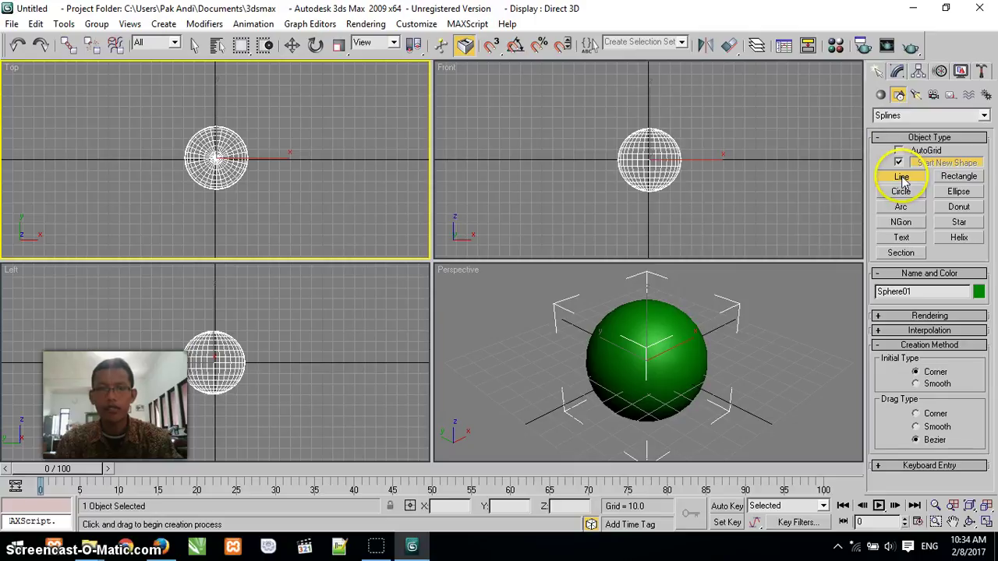
click(173, 97)
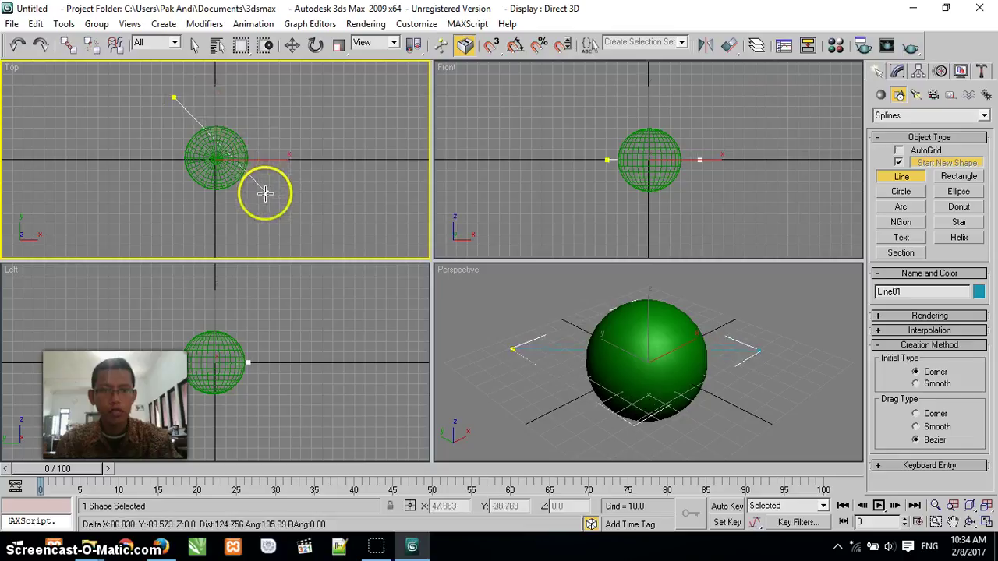
drag(252, 200, 173, 250)
right_click(250, 234)
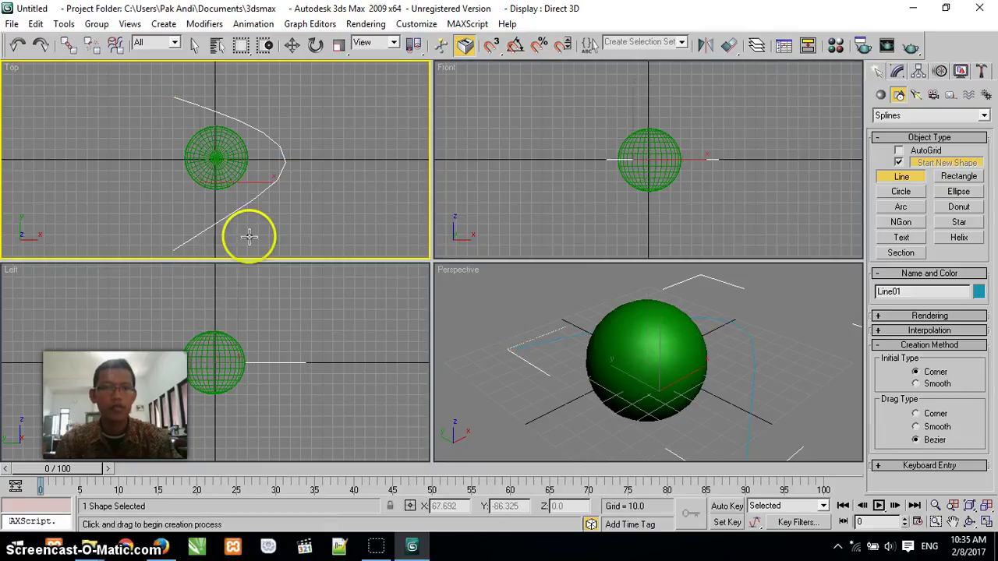
Step: Move the curved line closer around the sphere in the Top view, to about X -34.4, Y -17.7, and deselect it
click(292, 45)
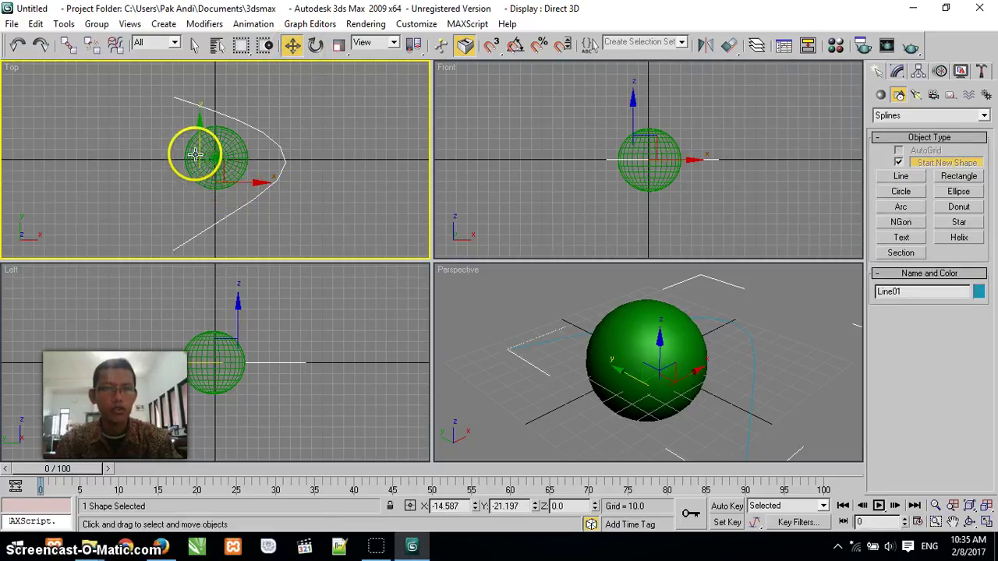
drag(198, 145, 233, 180)
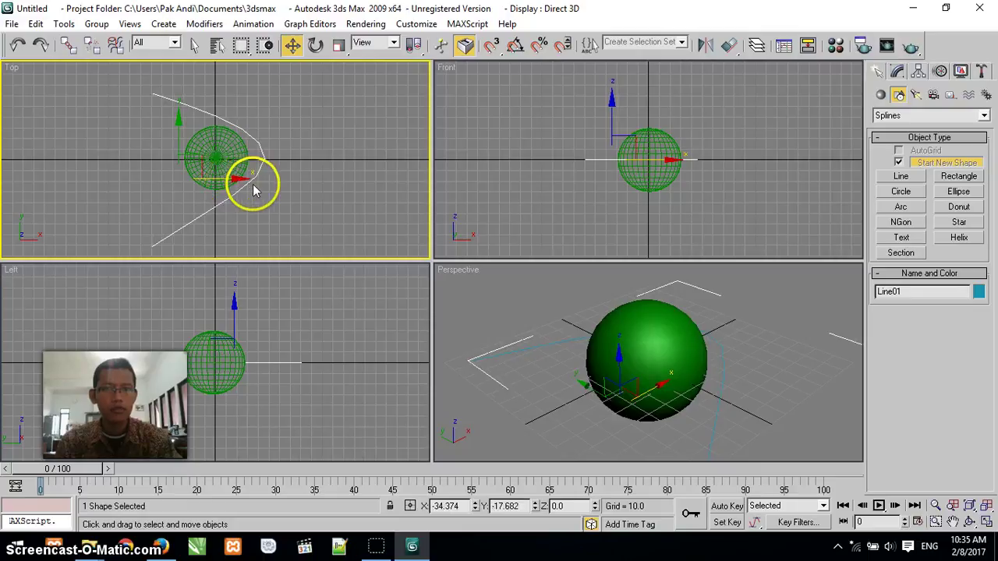
right_click(253, 187)
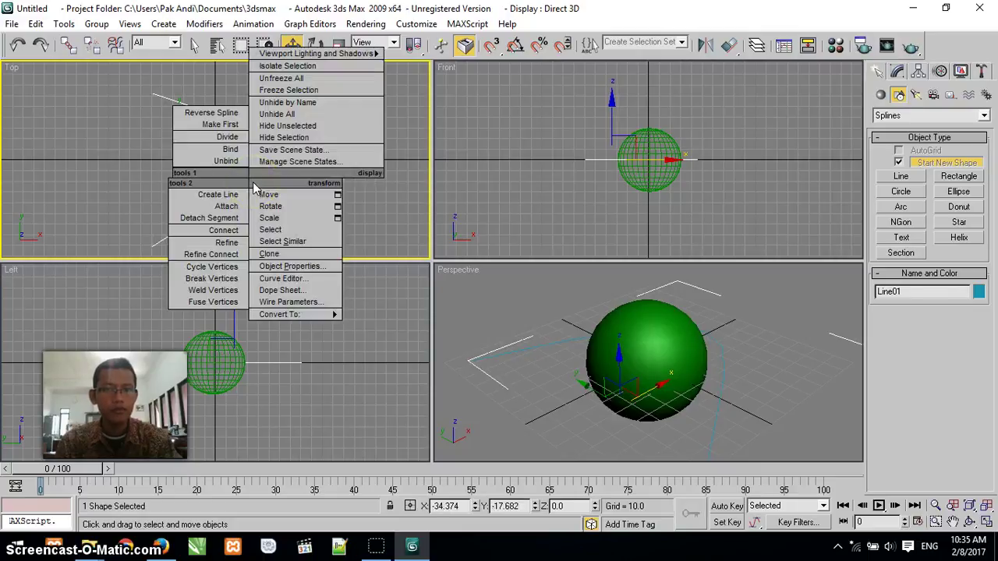
click(221, 195)
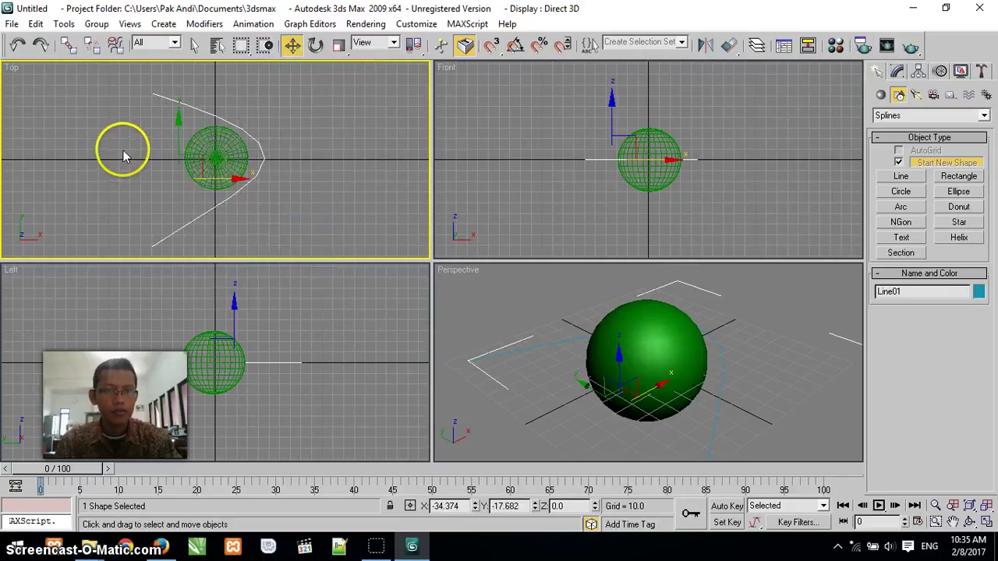
click(313, 187)
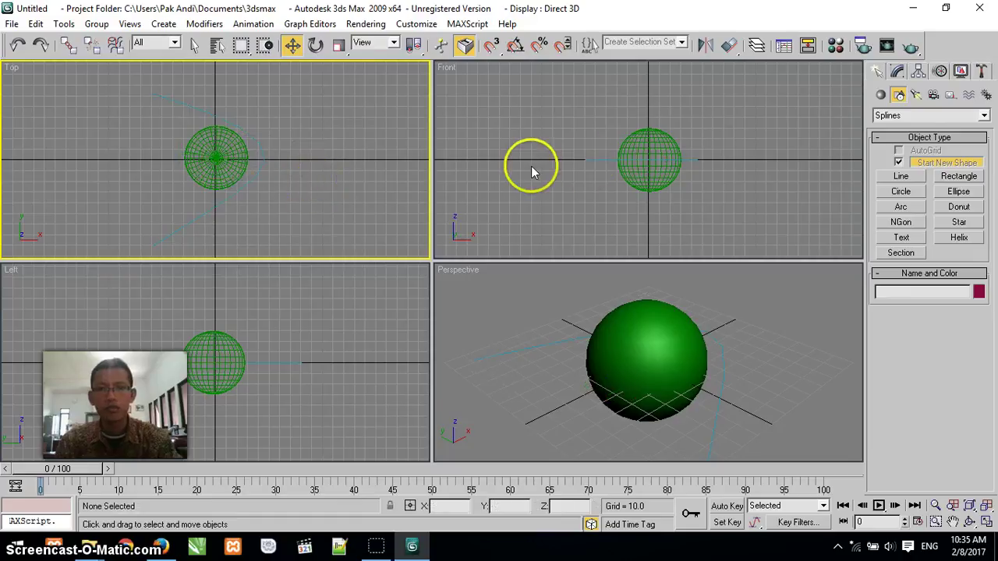
Step: Create the text shape "Berita Pagi" in Arial, size 100, in the Top view above the sphere
click(900, 238)
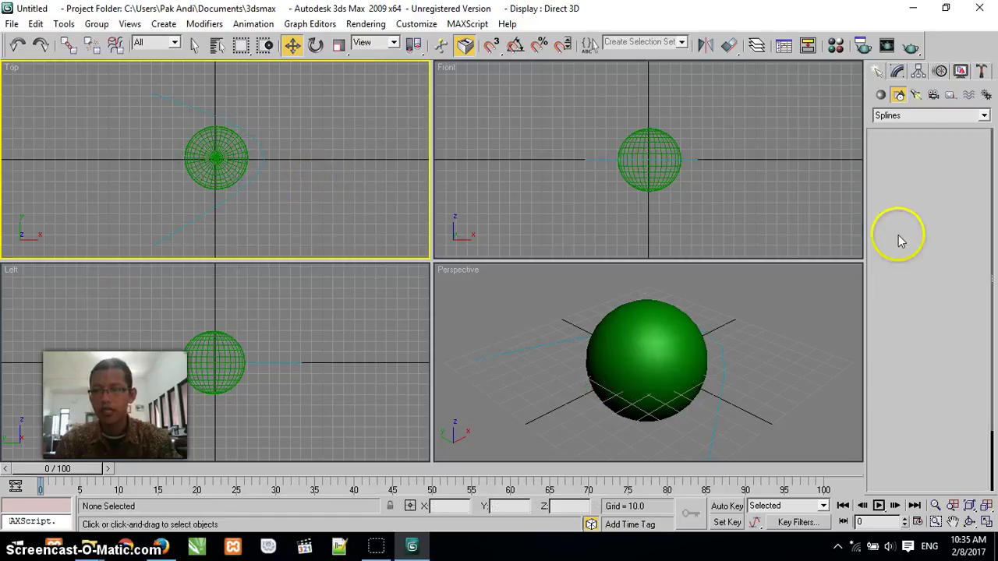
drag(912, 451, 875, 452)
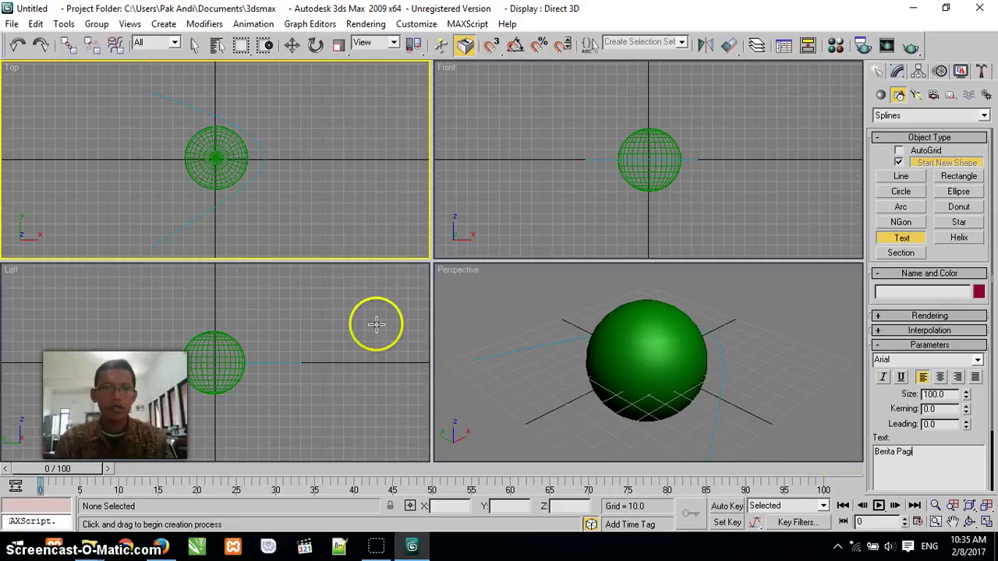
click(108, 96)
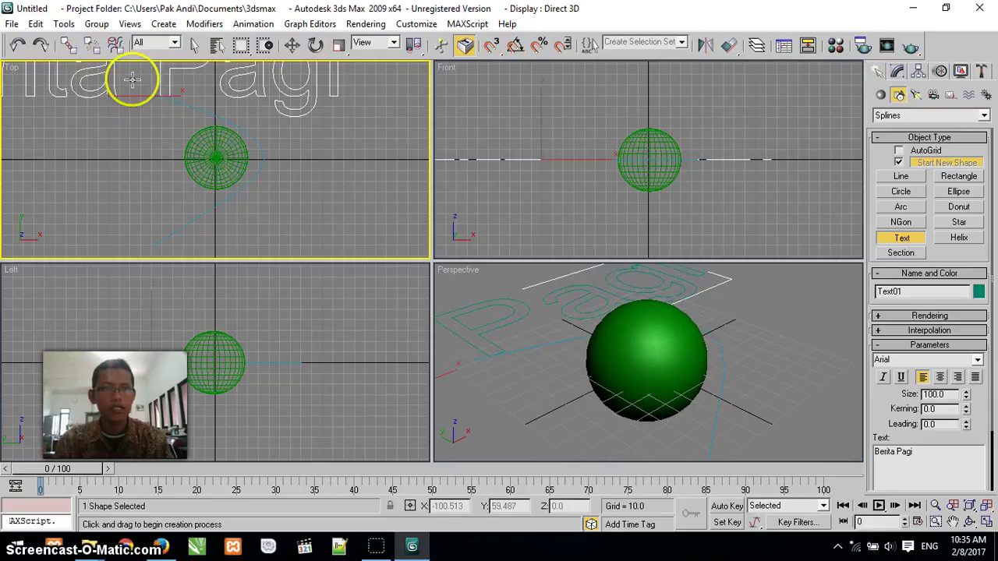
click(291, 44)
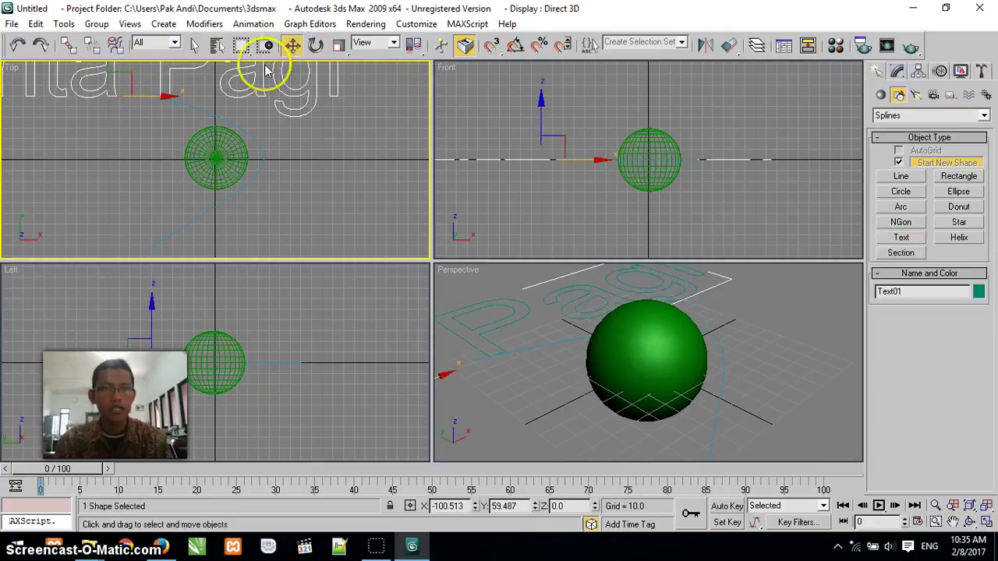
click(985, 505)
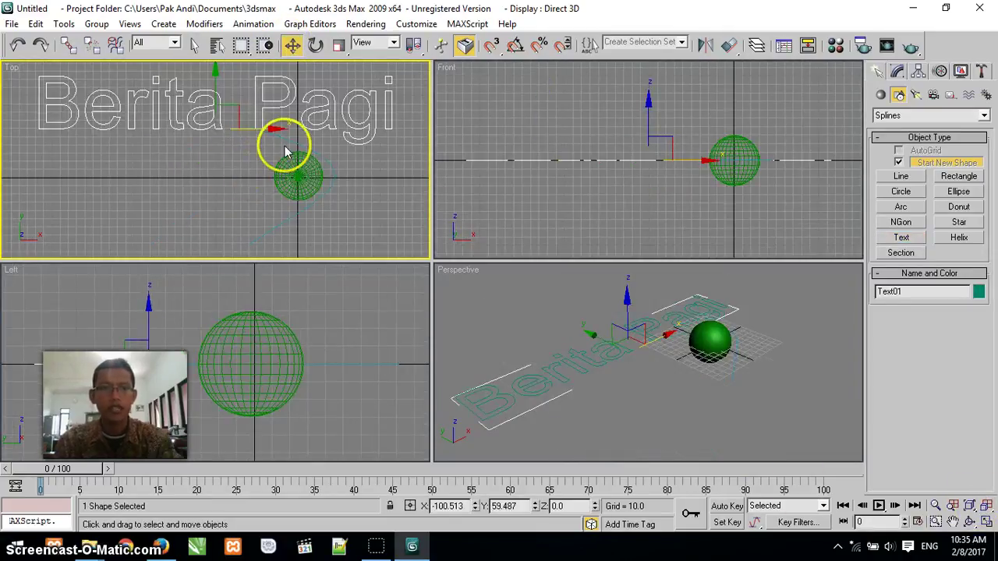
click(289, 170)
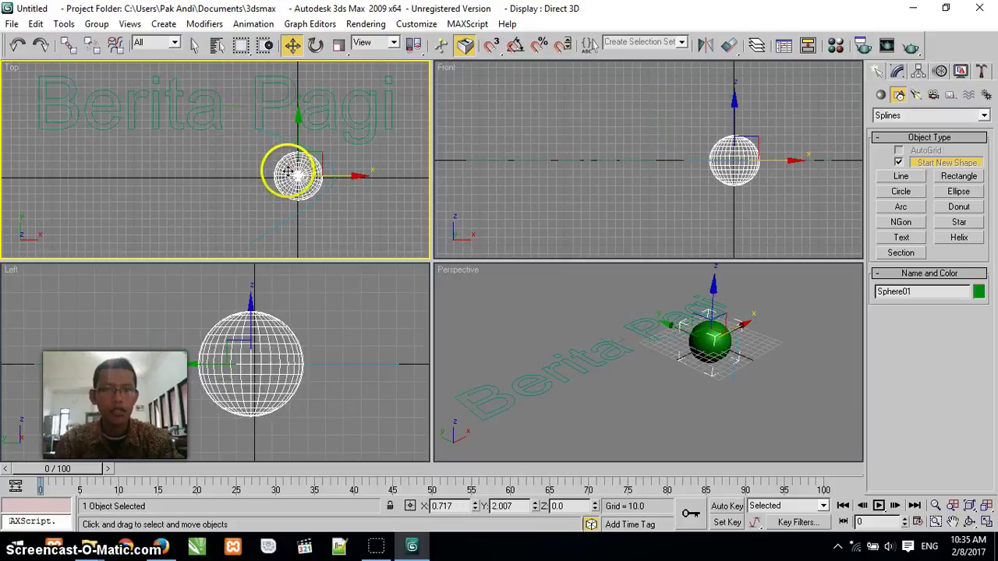
click(285, 139)
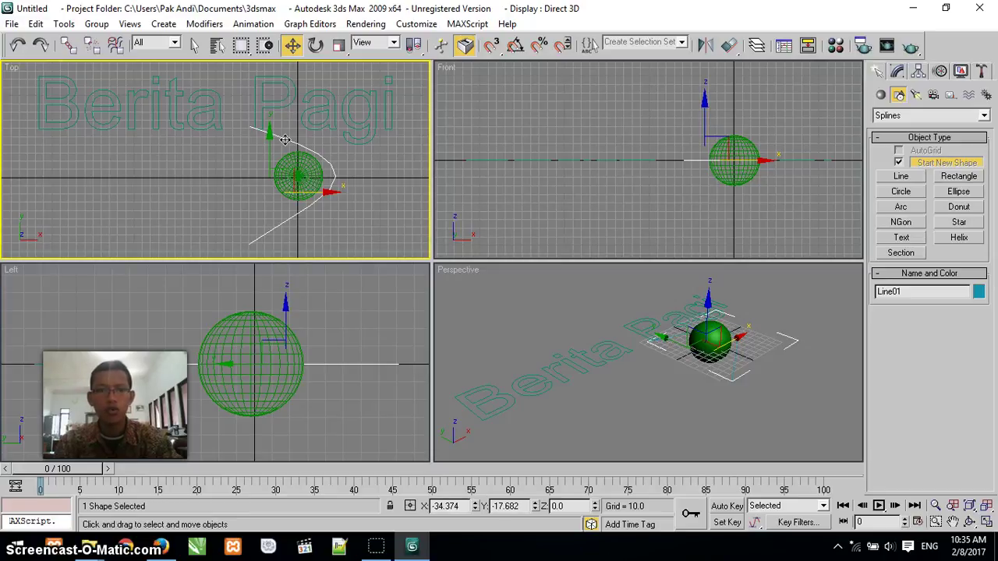
Step: Apply a PathDeform (WSM) modifier to the "Berita Pagi" text, using the curved line as its path
click(277, 102)
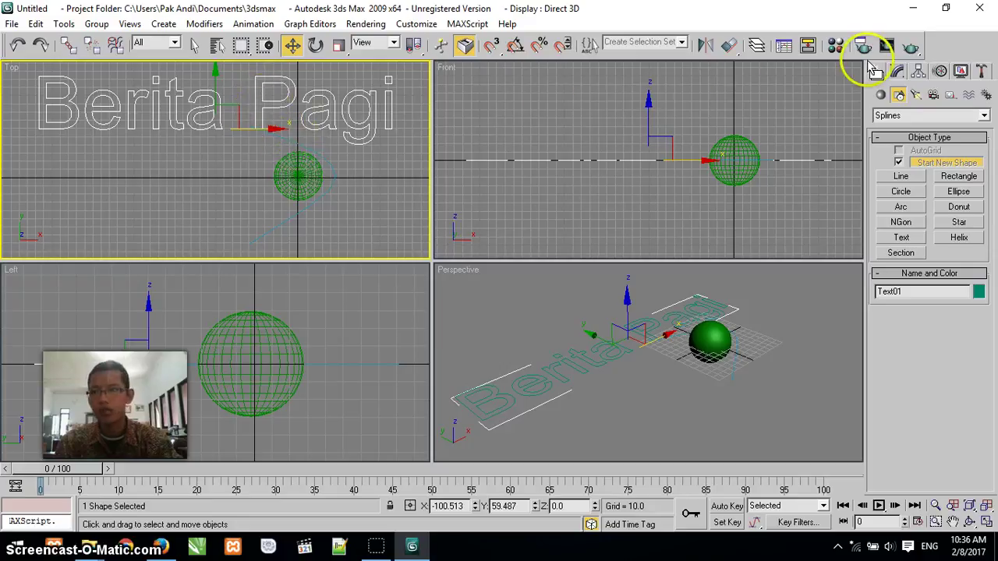
click(897, 71)
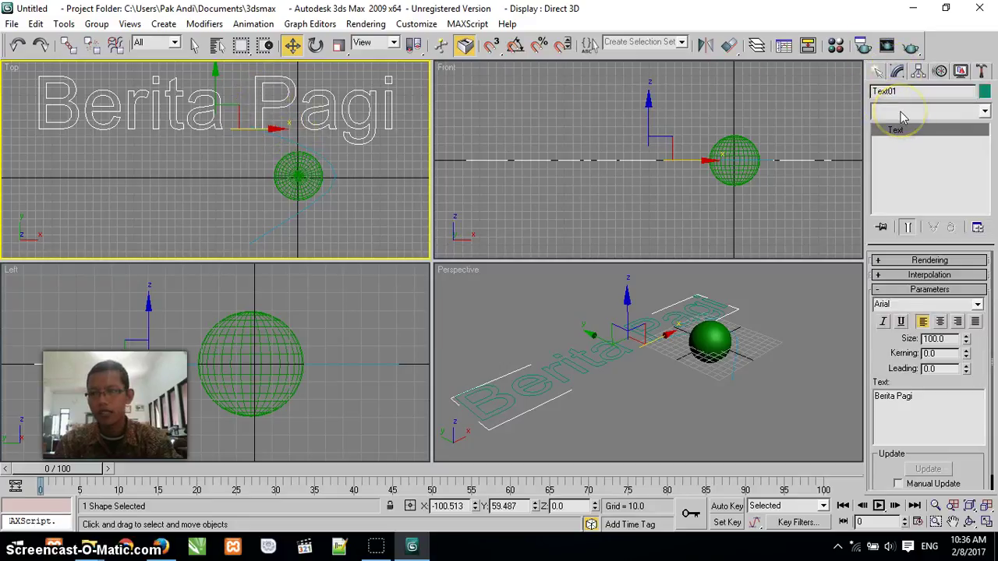
click(927, 112)
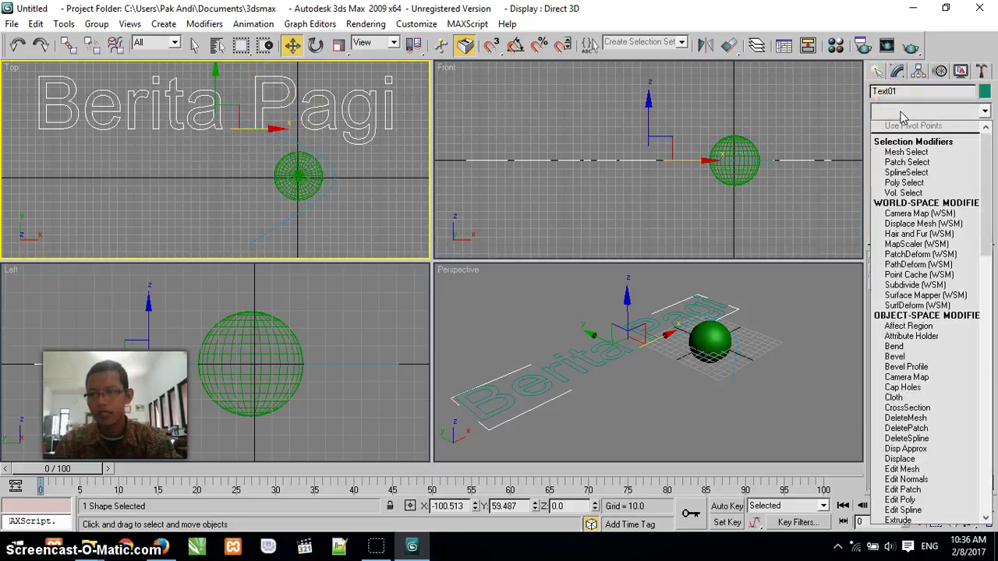
click(919, 265)
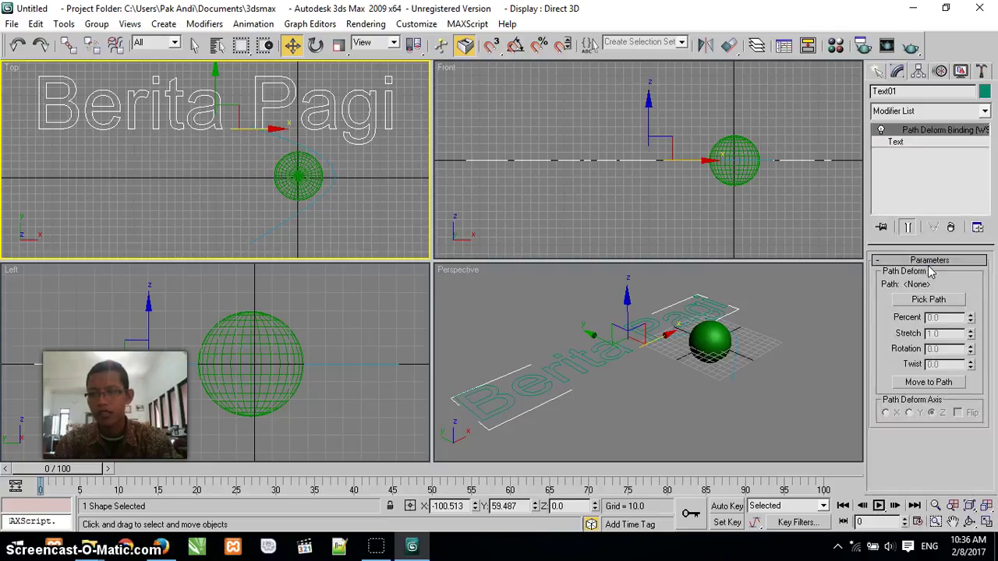
click(926, 301)
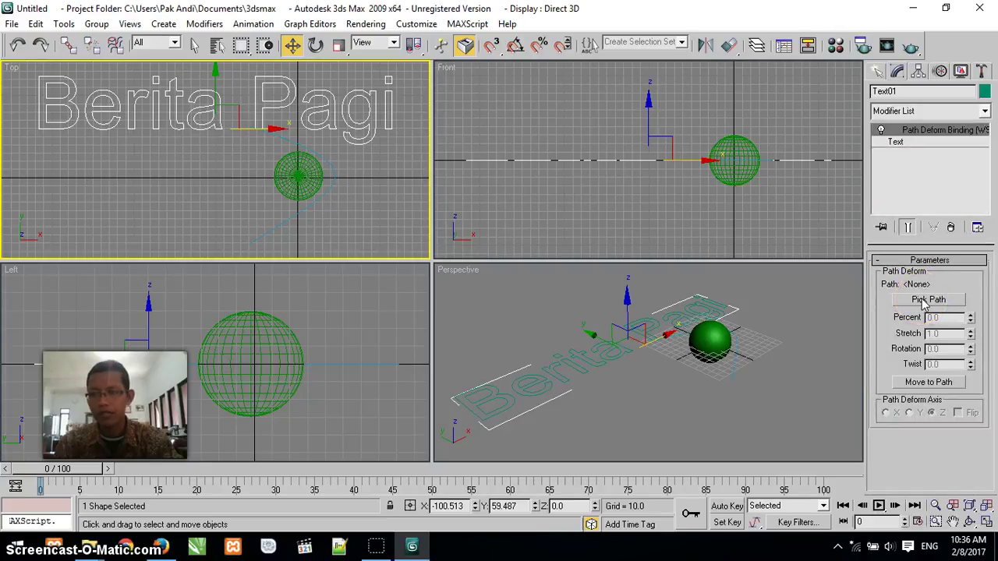
click(927, 300)
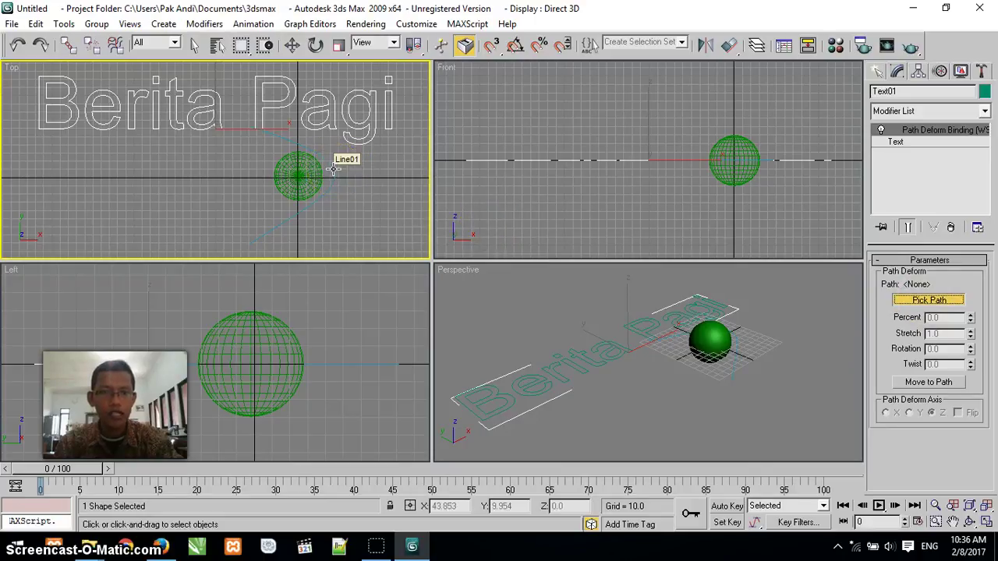
click(334, 169)
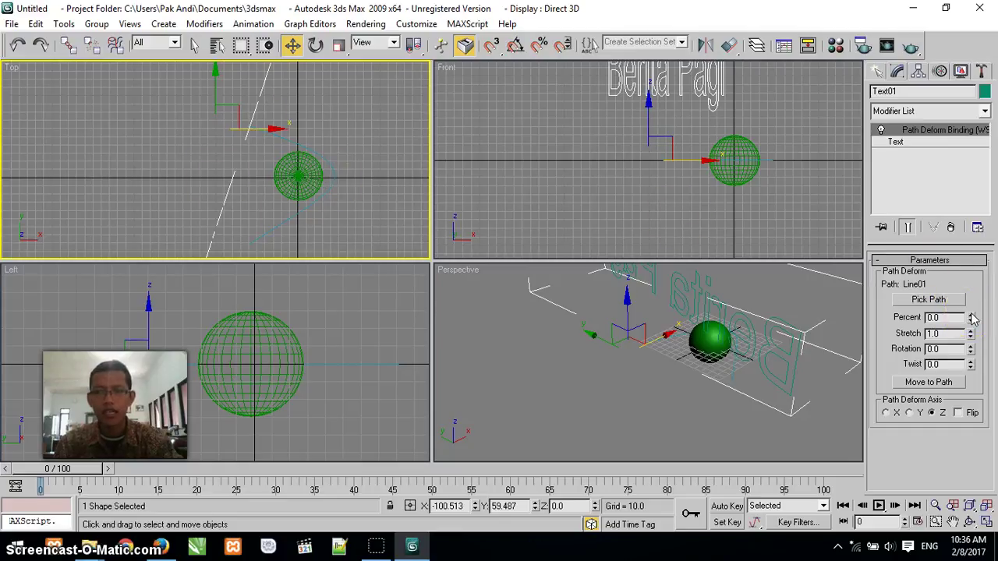
Step: Set the path deformation to 3.5 percent along the X axis and move the text to the path
mouse_move(972, 318)
mouse_down()
mouse_move(969, 217)
mouse_move(973, 307)
mouse_up()
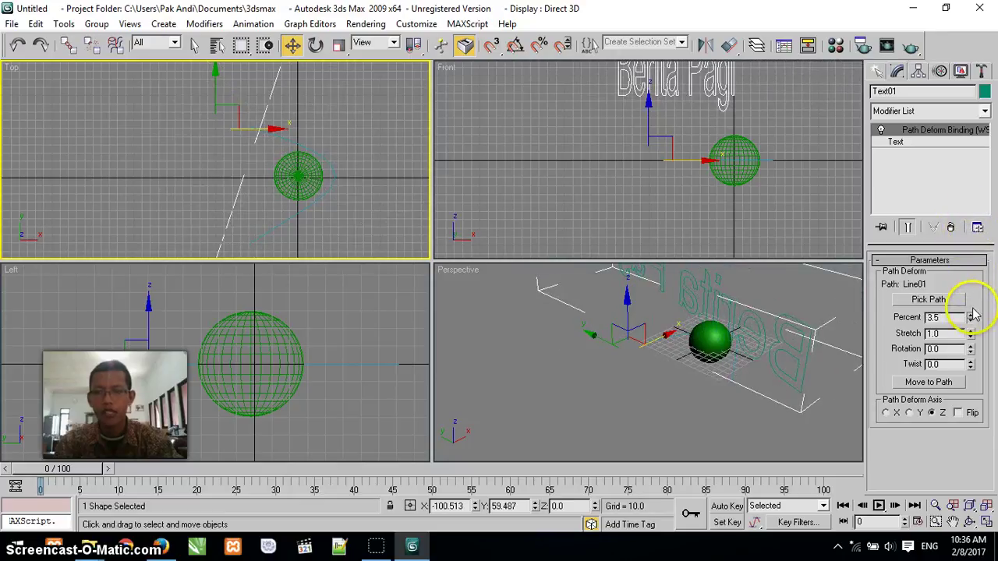
click(885, 414)
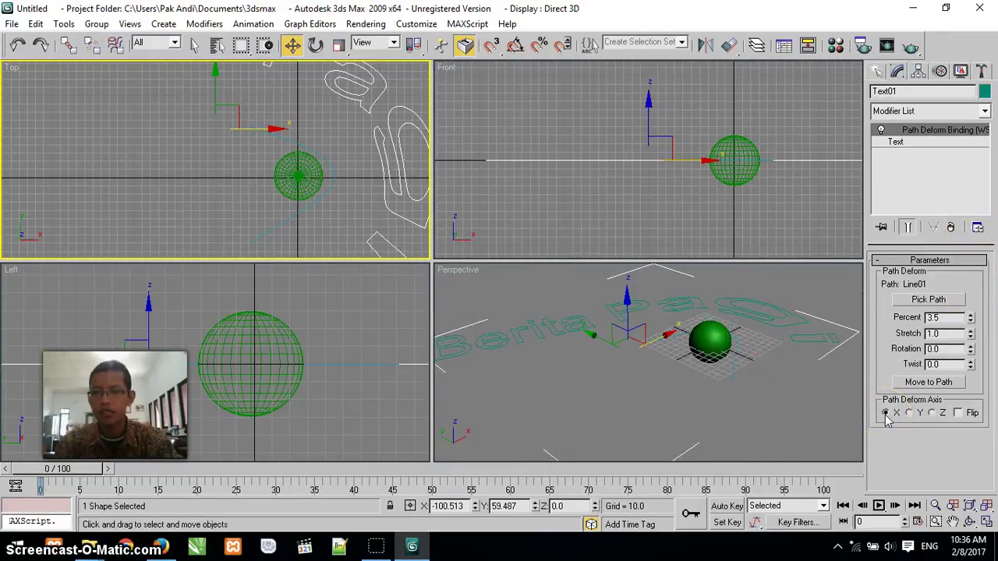
click(926, 382)
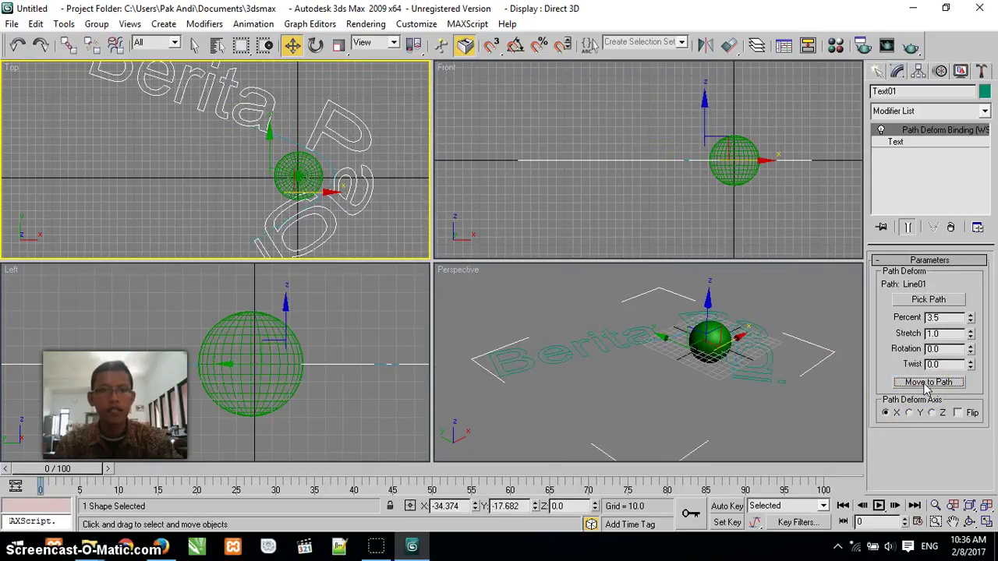
Step: Scale the "Berita Pagi" text down uniformly to about 54 percent
click(338, 46)
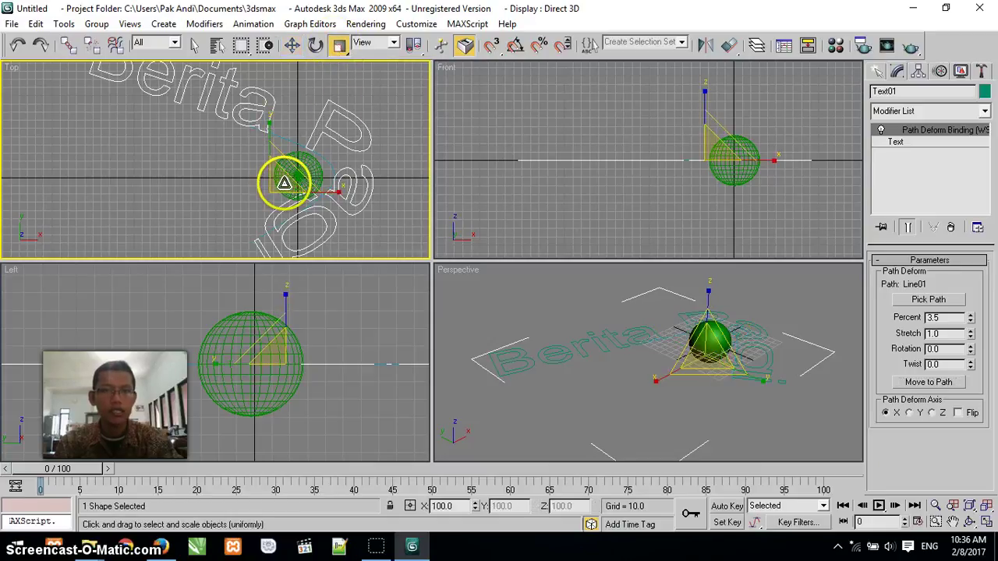
drag(278, 191, 261, 231)
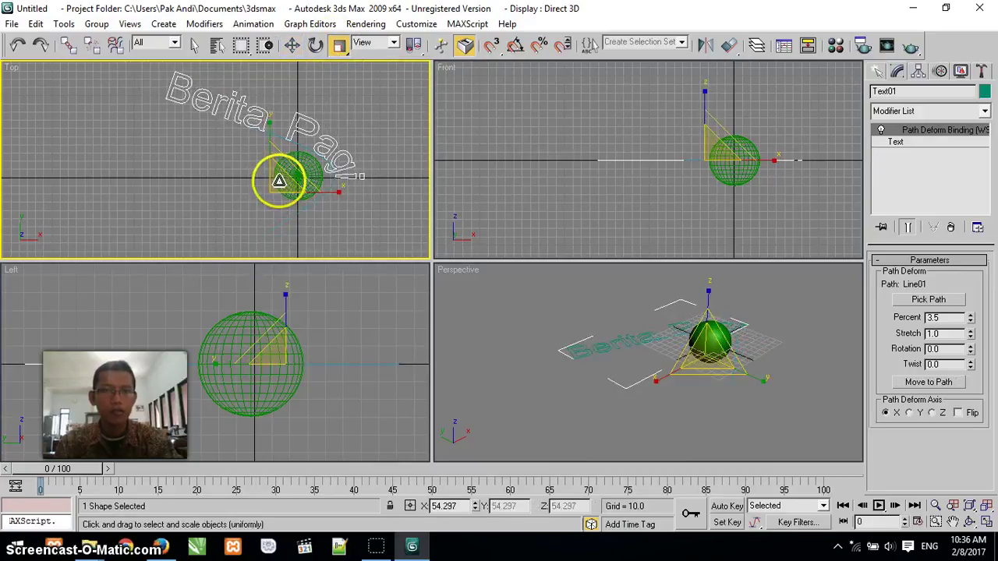
key(r)
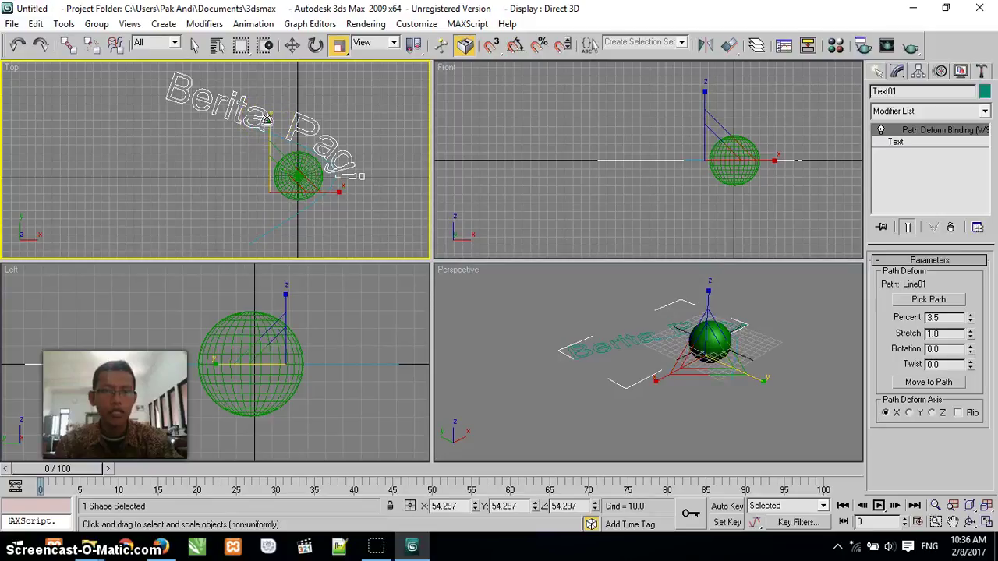
Step: Scale the "Berita Pagi" text down uniformly to about 11 percent and slide it along the path to 46 percent
click(340, 188)
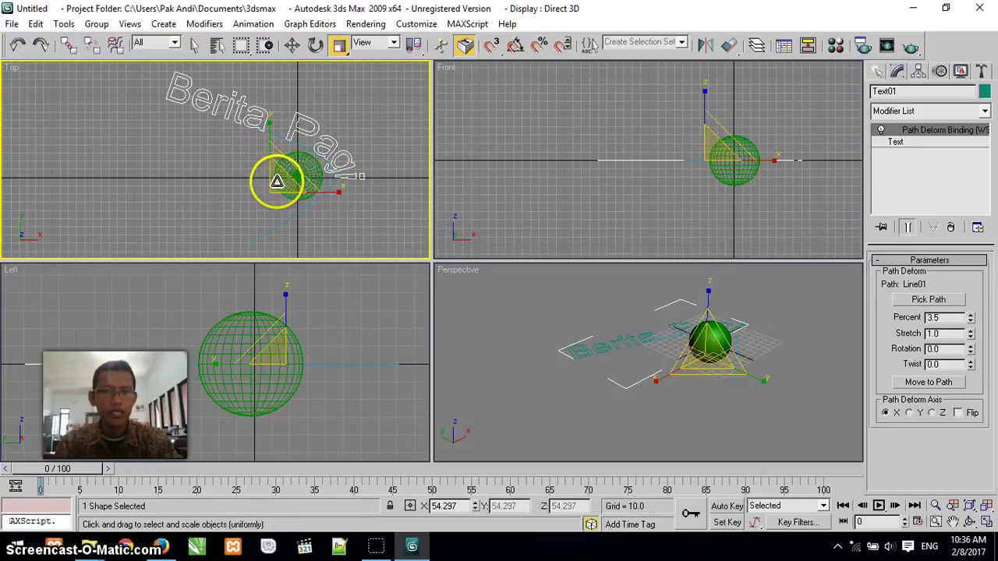
drag(276, 180, 334, 465)
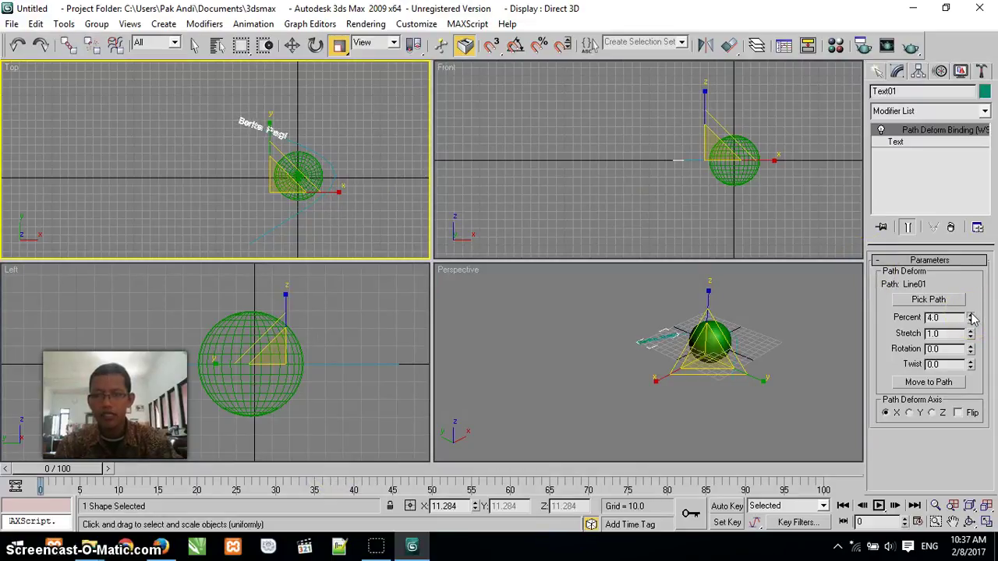
drag(972, 318, 978, 252)
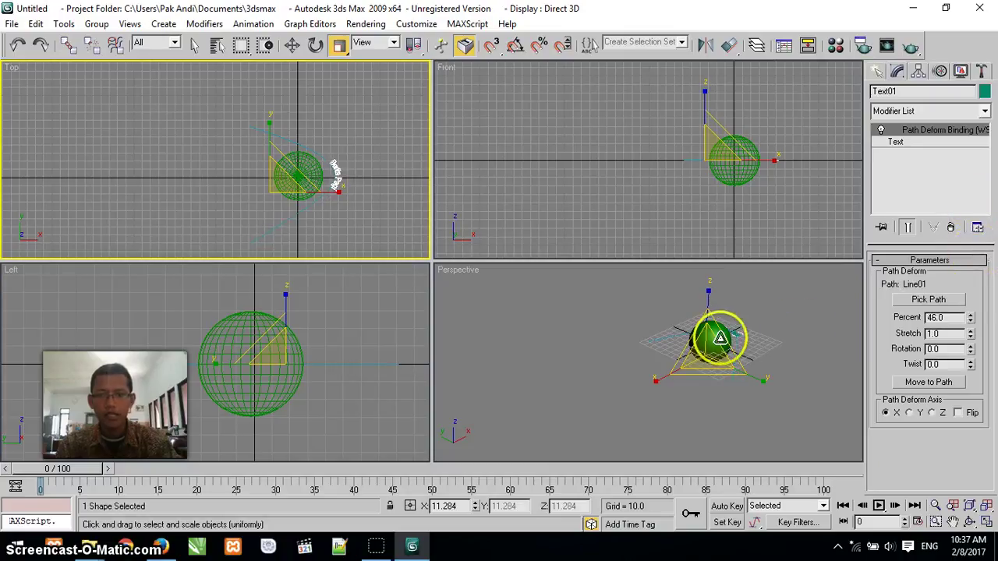
Step: Set the text's path deformation to 52 percent with a rotation of 90 and flip its direction
right_click(573, 292)
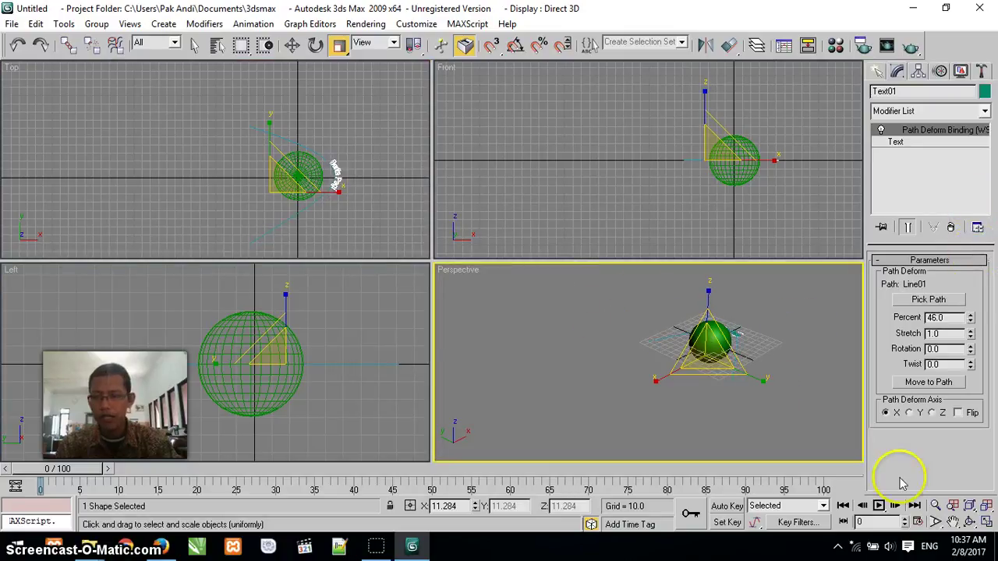
click(969, 523)
drag(805, 357, 637, 374)
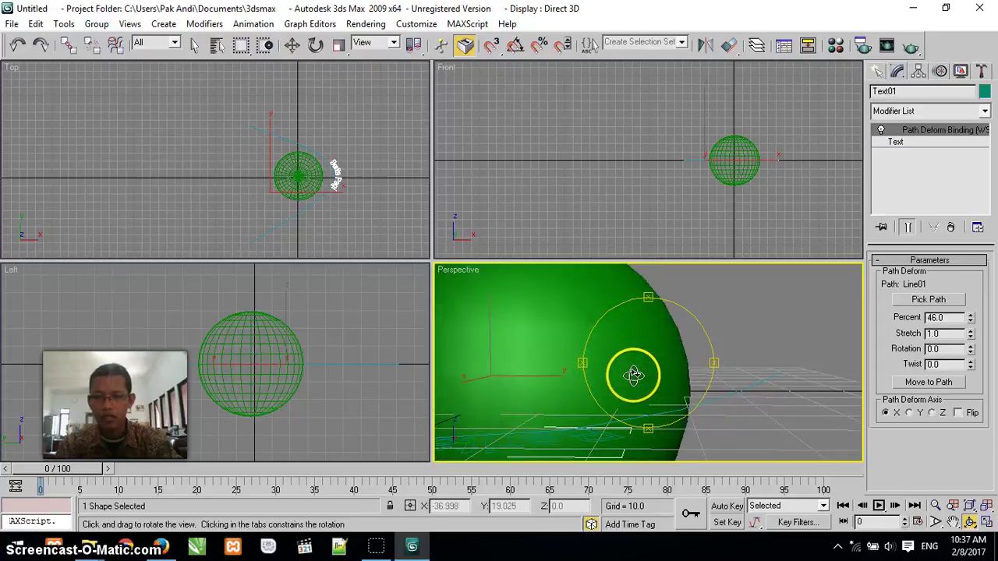
mouse_move(631, 374)
mouse_down()
mouse_move(615, 363)
mouse_move(629, 367)
mouse_up()
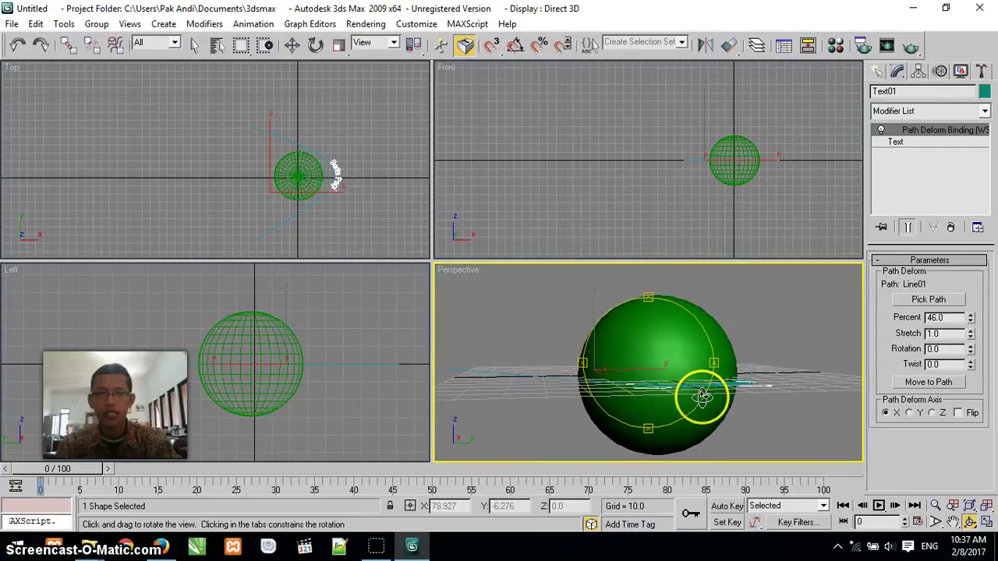
click(293, 46)
click(335, 178)
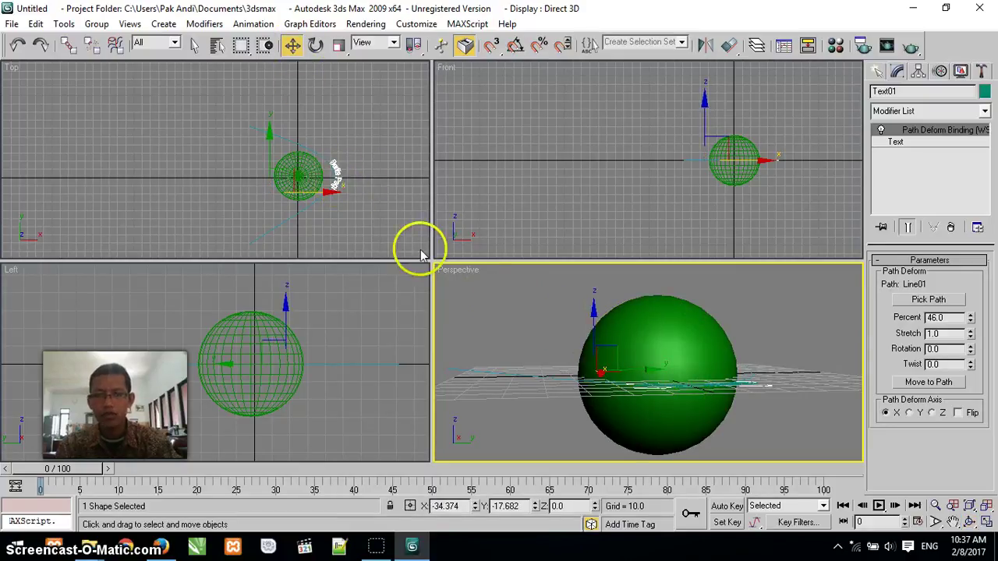
mouse_move(969, 317)
mouse_down()
mouse_move(965, 285)
mouse_move(965, 304)
mouse_up()
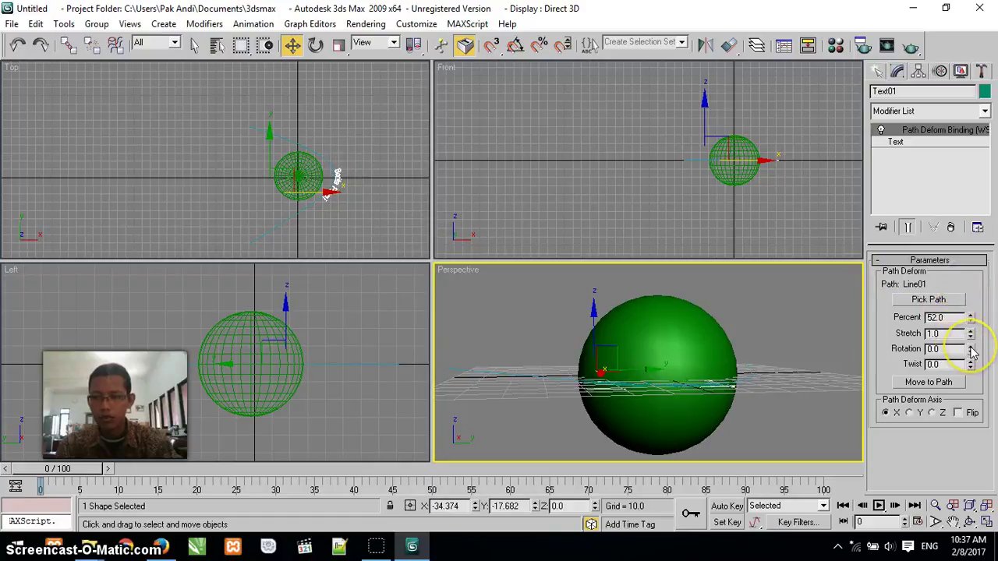
drag(971, 351, 962, 216)
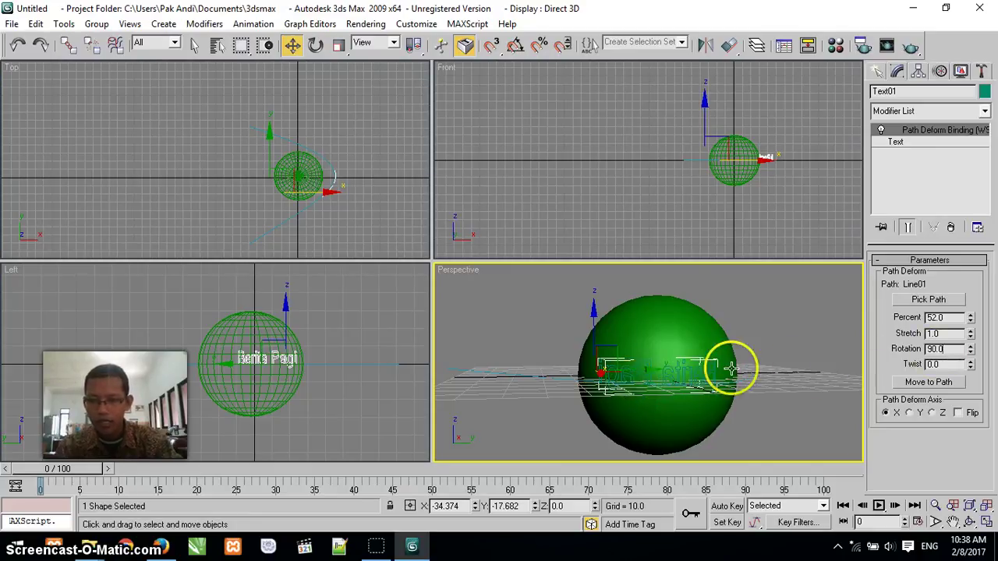
click(961, 414)
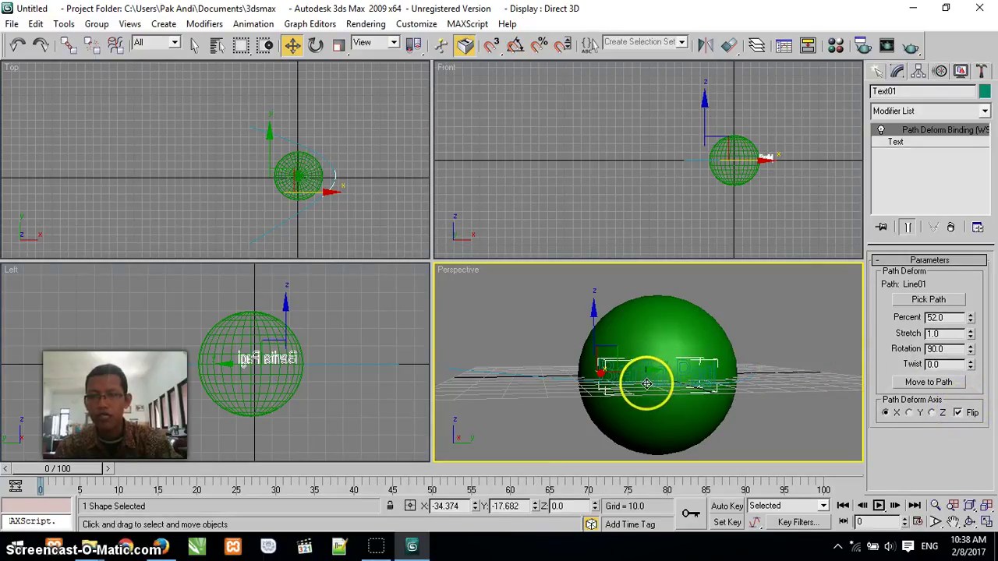
Step: Add an Extrude modifier of 21.5 directly above the base text and change the object color to light yellow-green
click(894, 143)
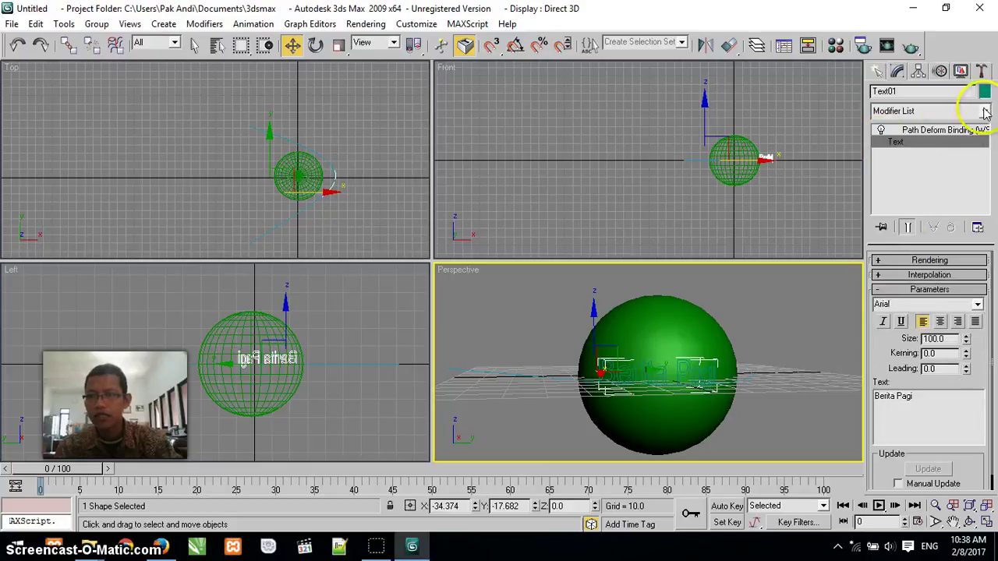
click(915, 112)
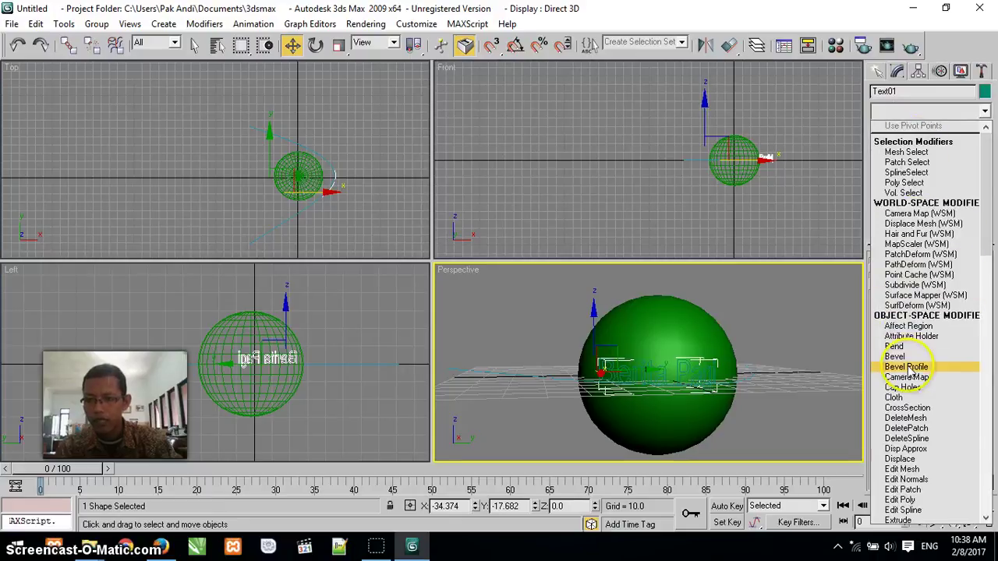
scroll(908, 370, down, 2)
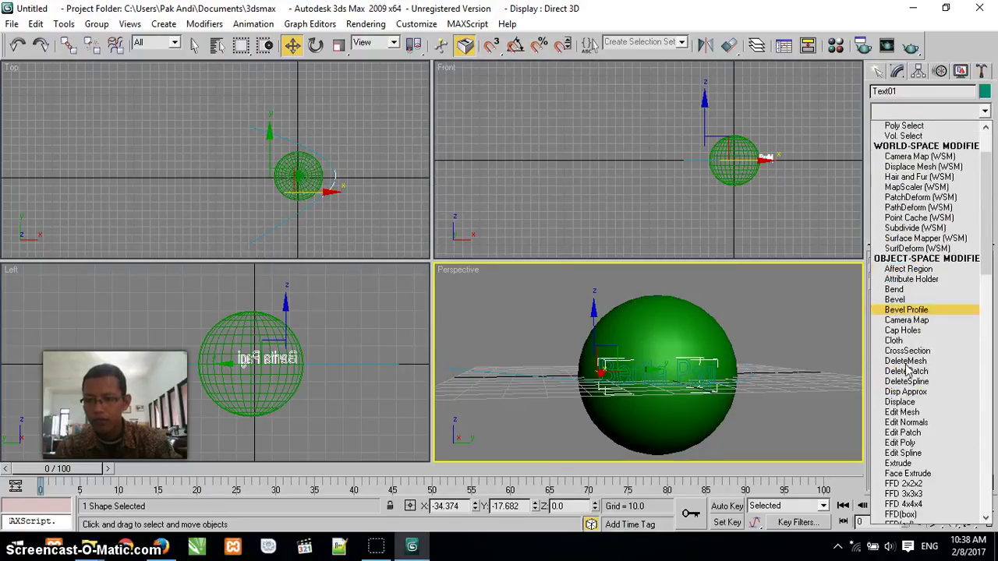
click(912, 464)
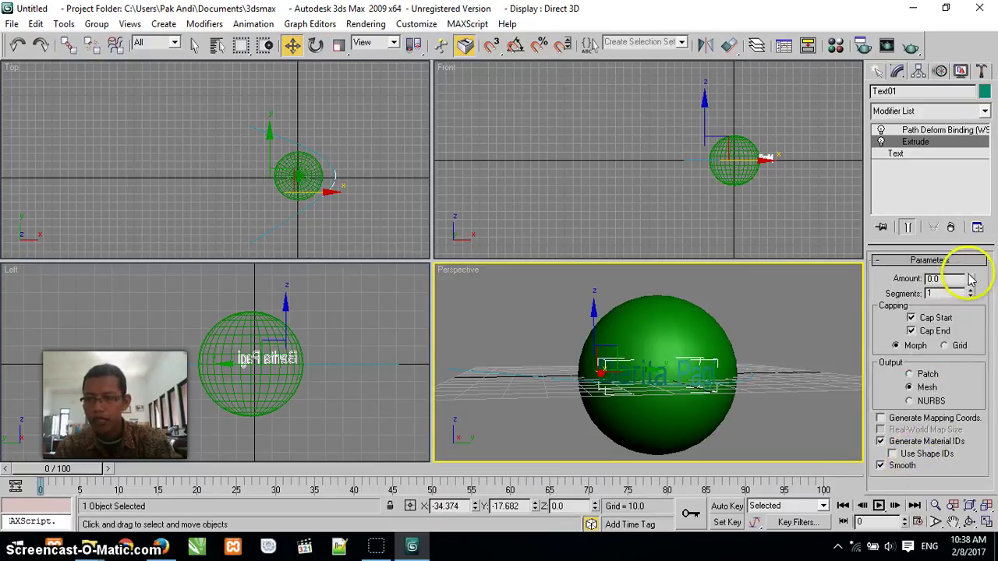
drag(971, 279, 976, 243)
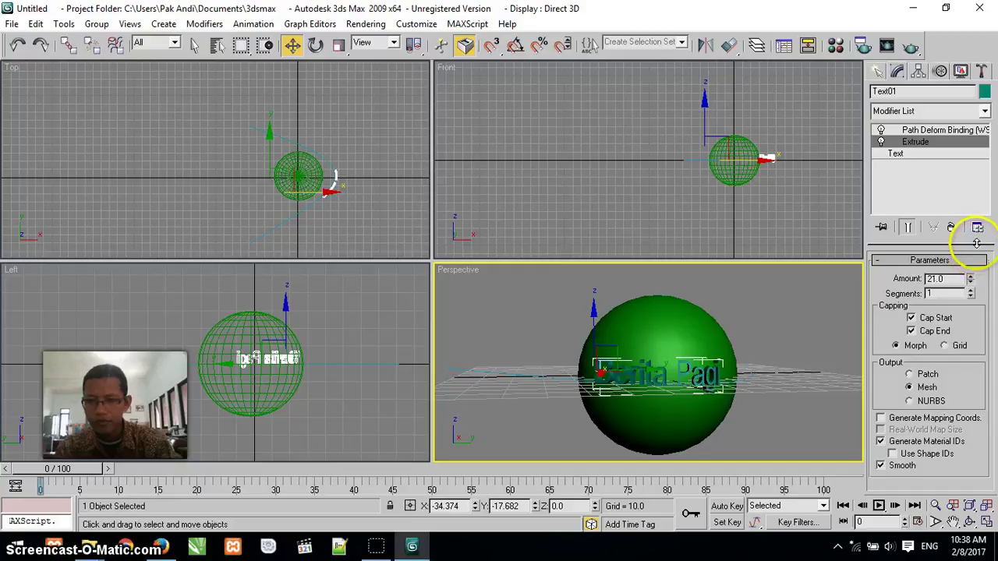
click(984, 92)
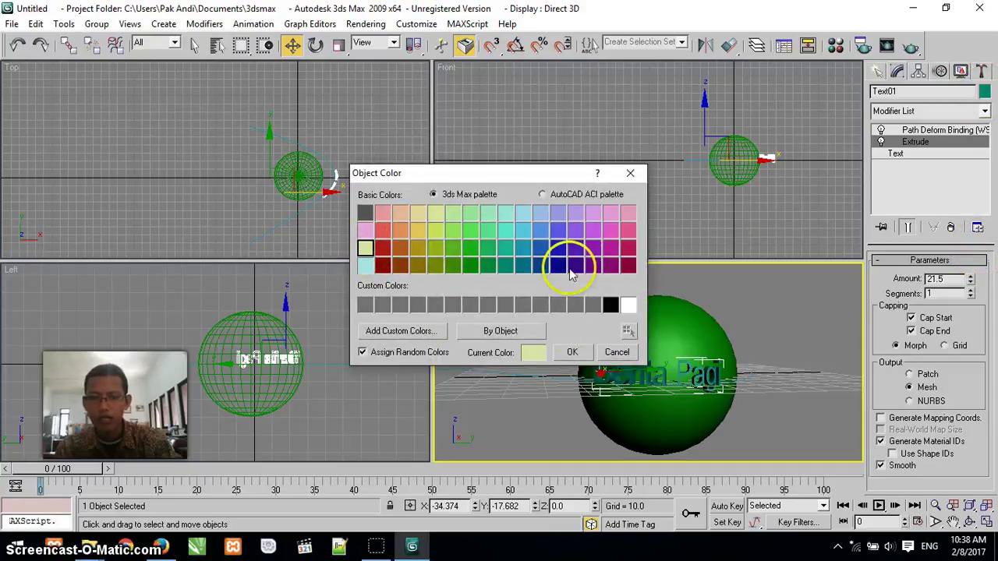
click(567, 352)
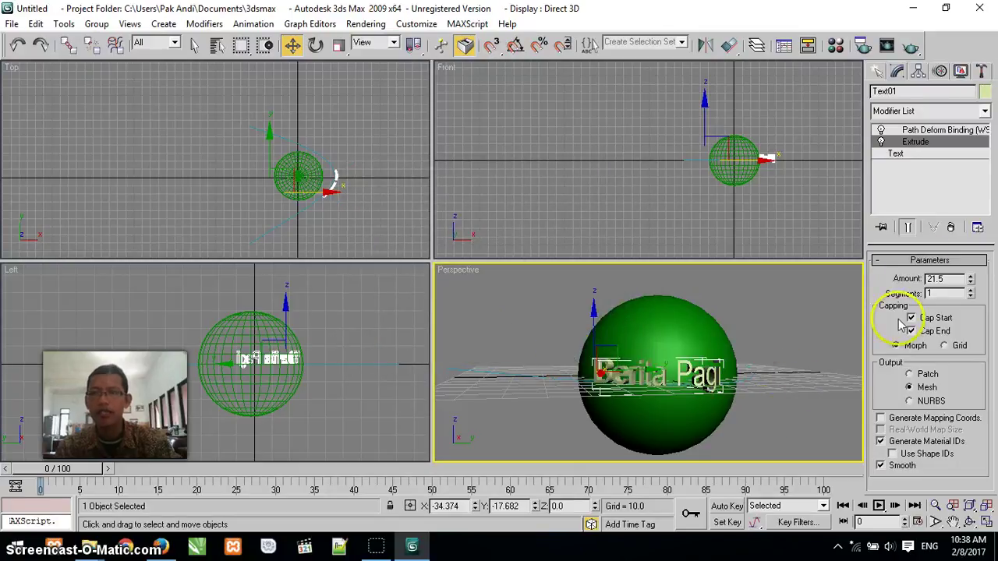
Step: Set the text's path deformation back to 0 percent in the Path Deform Binding
click(925, 131)
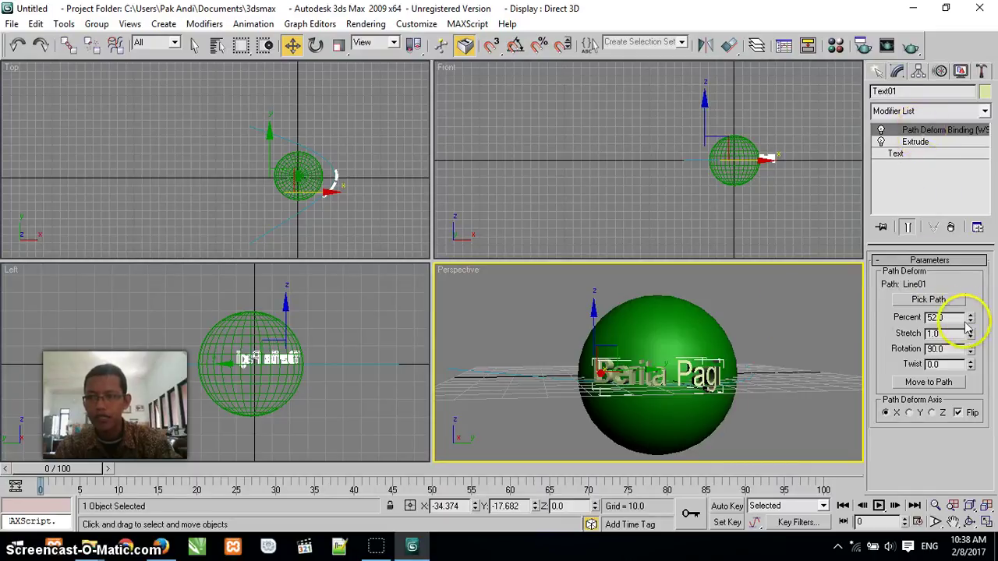
drag(972, 319, 943, 317)
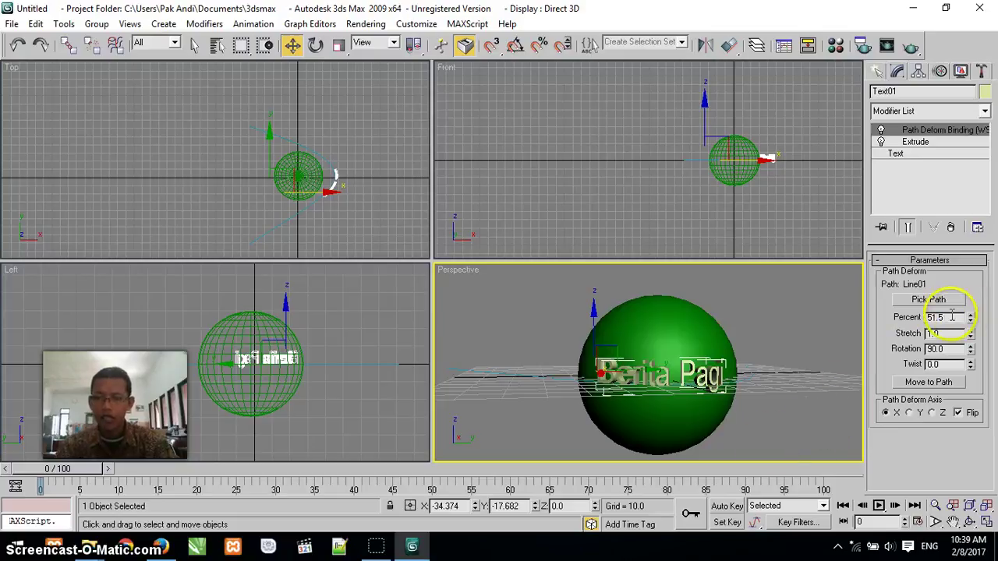
drag(952, 317, 904, 324)
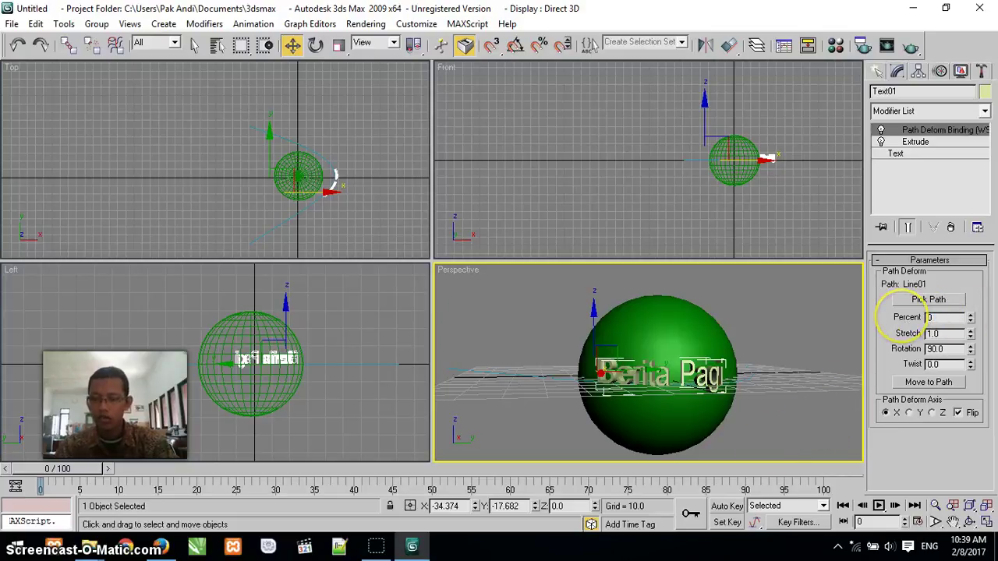
text(0)
key(Return)
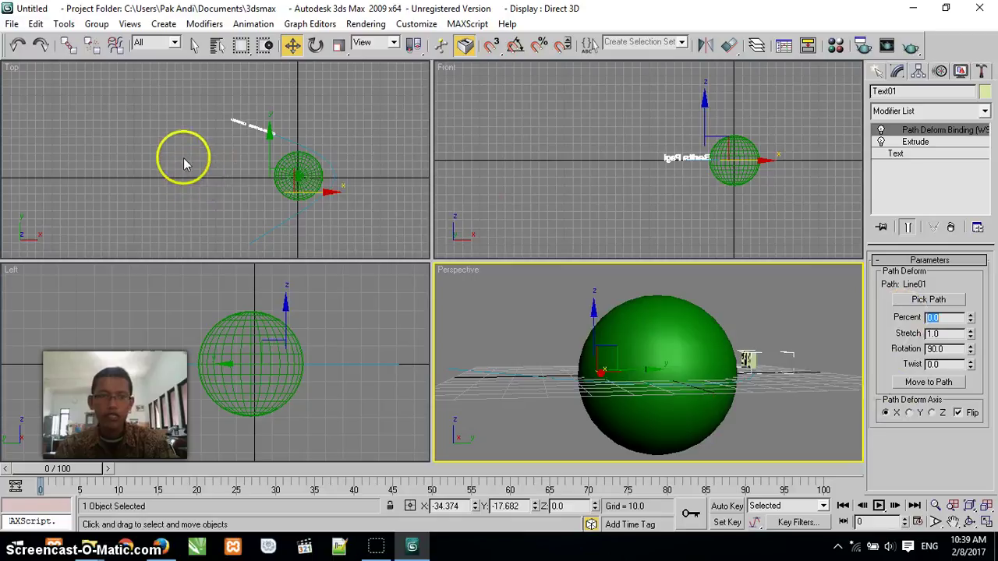
Step: Slide the text back before the start of the path by setting the path deformation to -14 percent
click(986, 506)
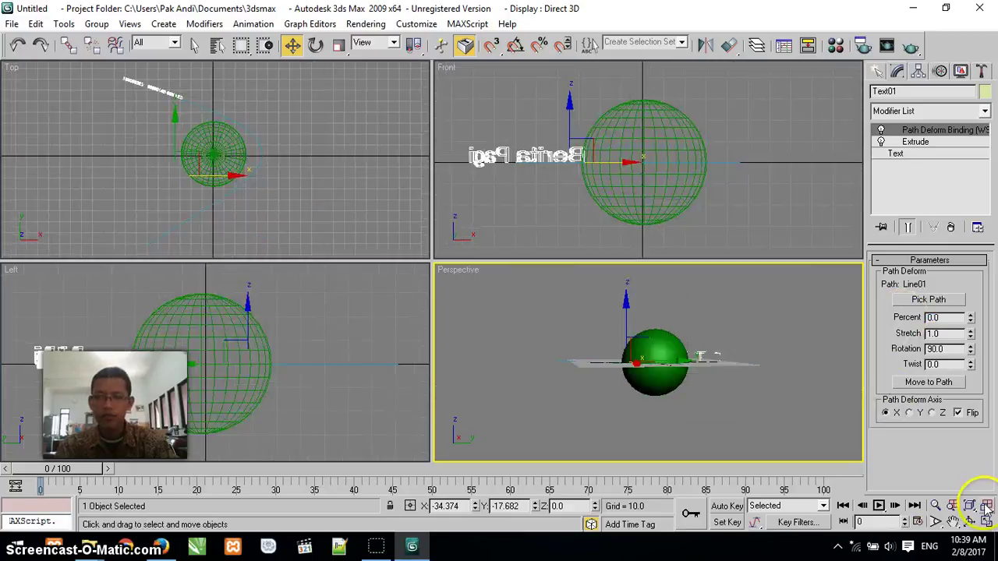
click(710, 321)
scroll(631, 358, up, 4)
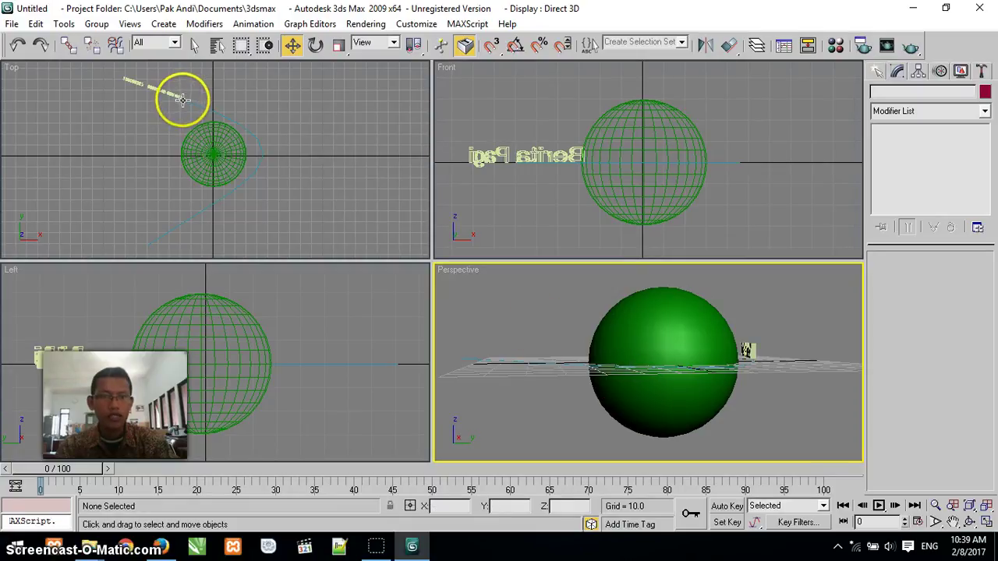
click(143, 125)
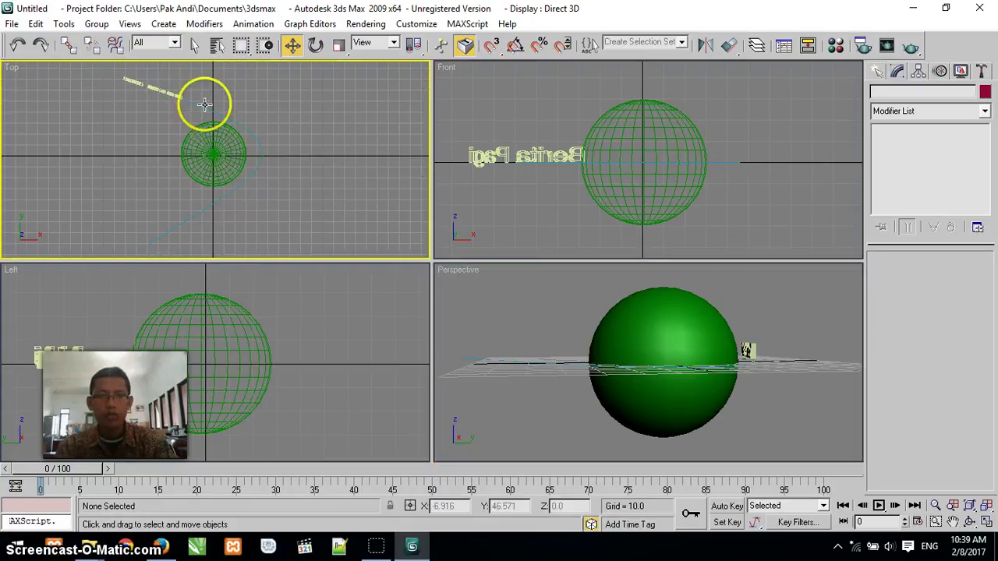
click(173, 95)
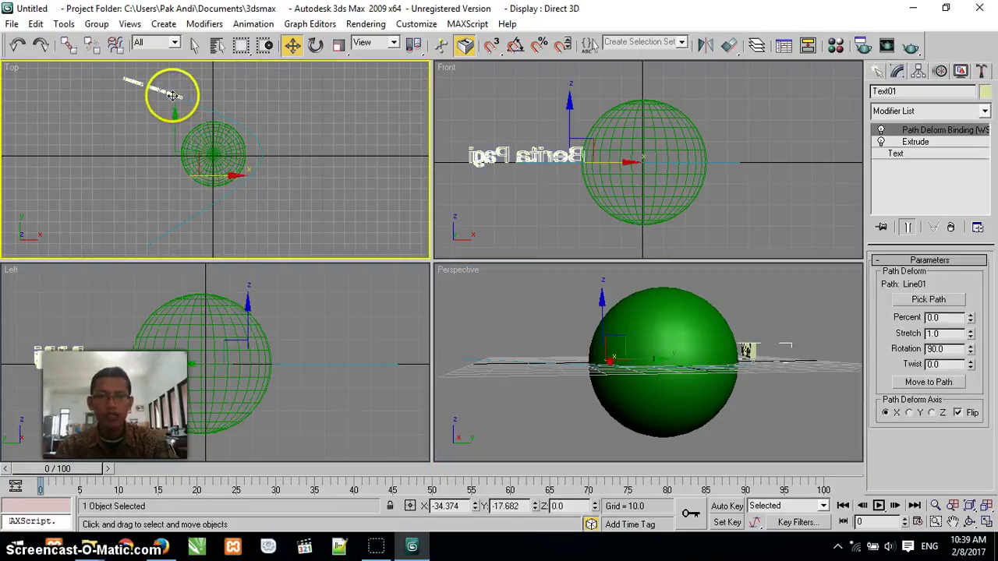
click(971, 321)
drag(973, 325, 970, 340)
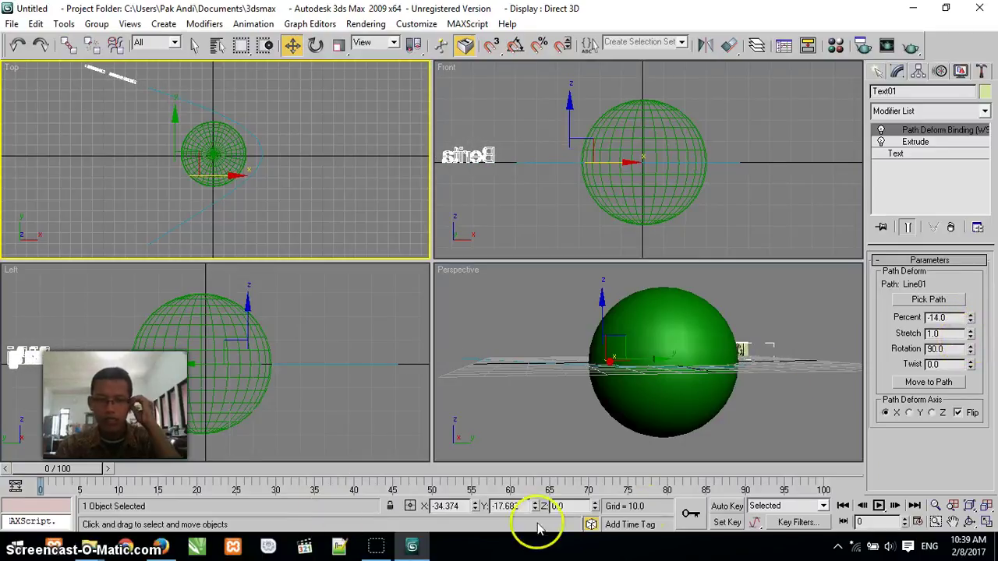
Step: Configure the animation to a length of 150 frames, keeping the NTSC frame rate
click(728, 508)
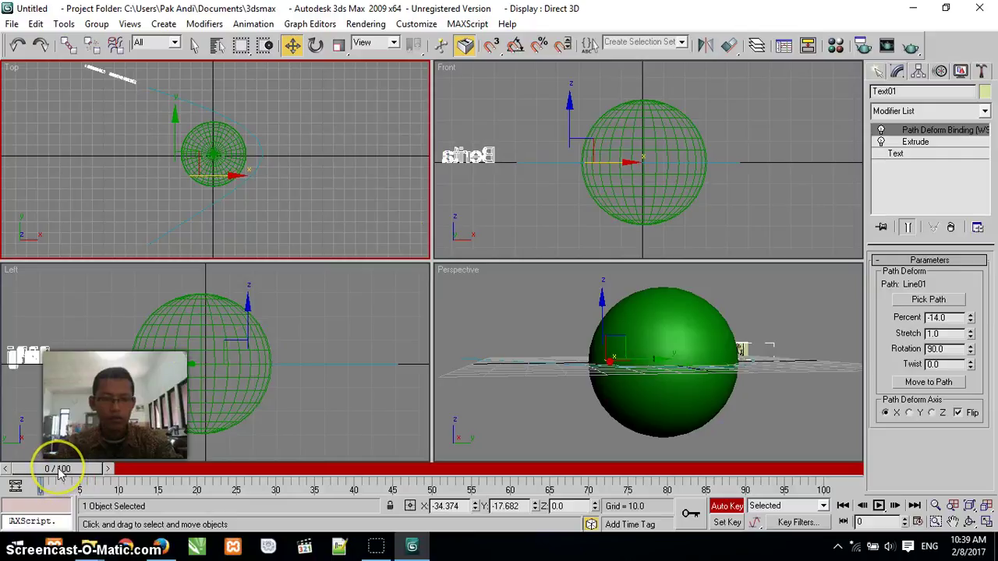
click(726, 506)
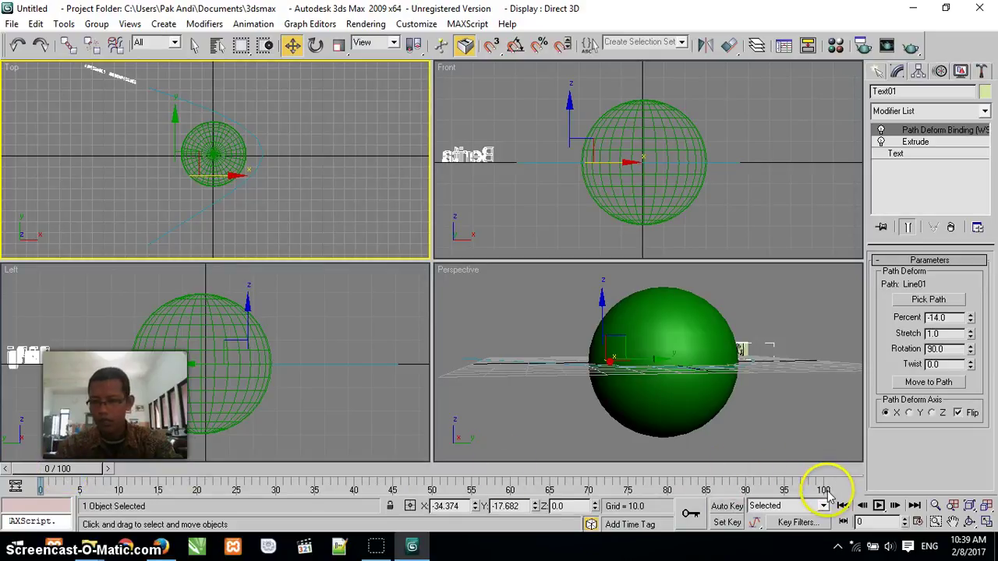
click(918, 523)
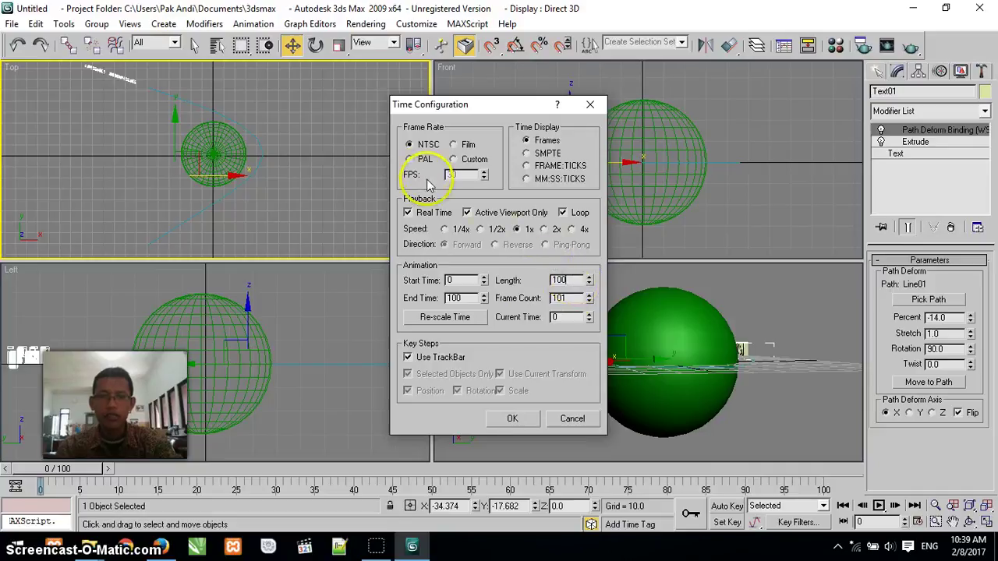
double_click(566, 279)
drag(568, 281, 530, 281)
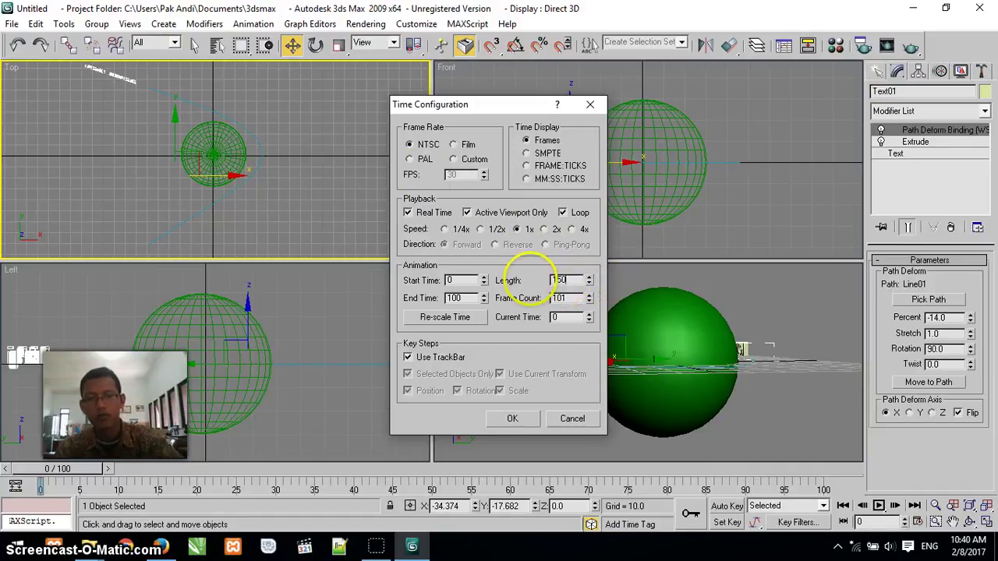
text(150)
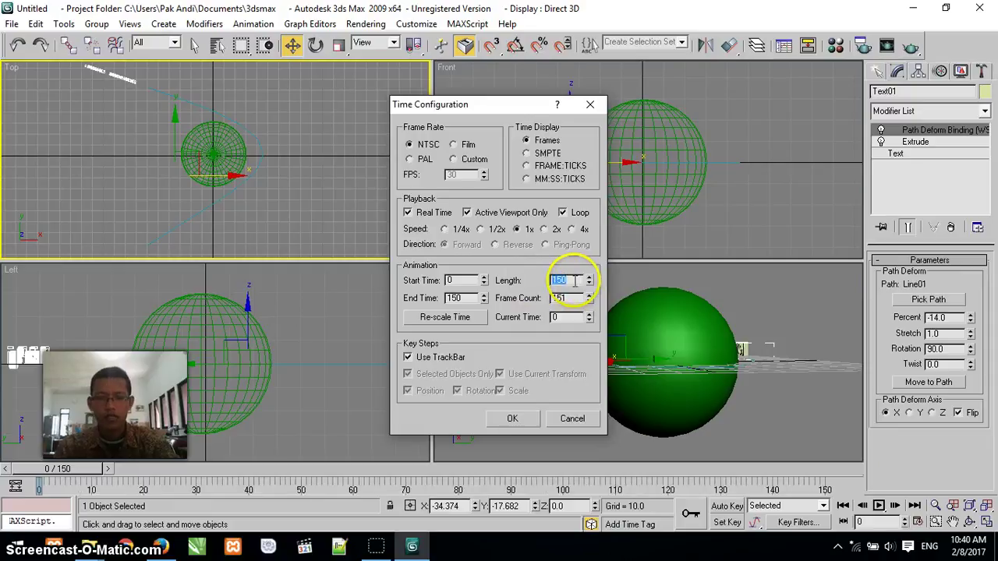
click(460, 298)
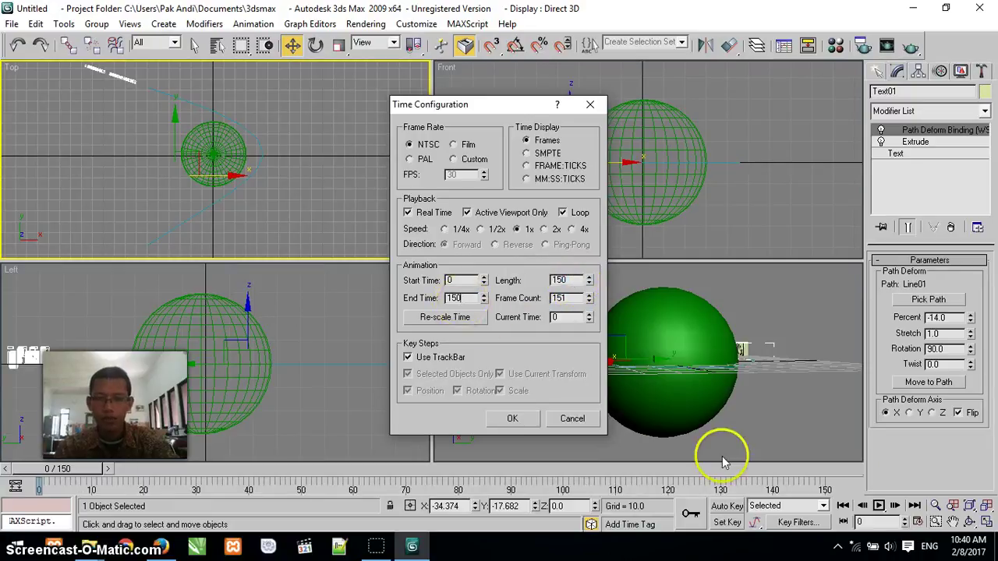
click(515, 419)
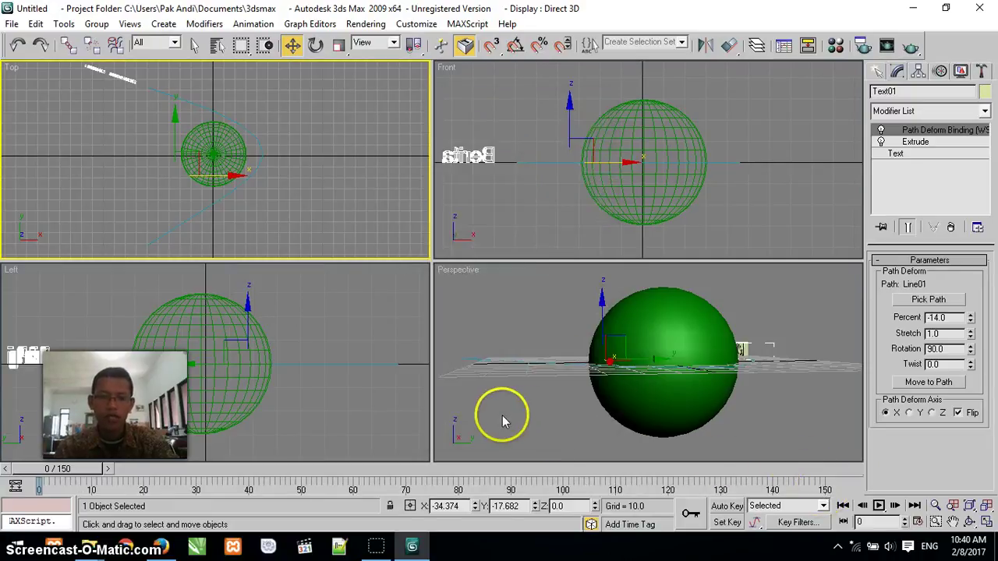
Step: Animate the text's path deformation with Auto Key from -14 percent at frame 0 to 109.5 percent at frame 150
click(465, 154)
click(678, 495)
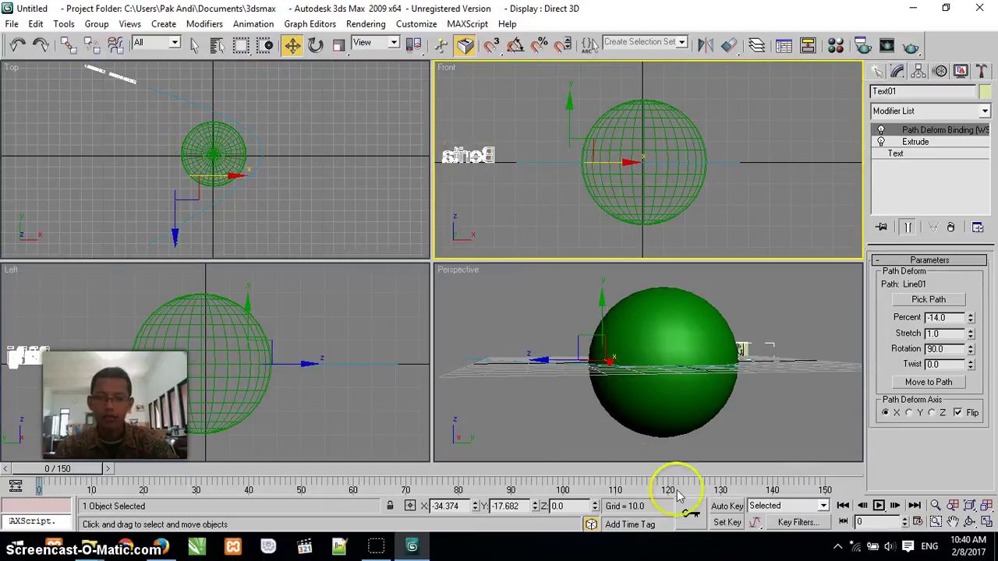
click(725, 507)
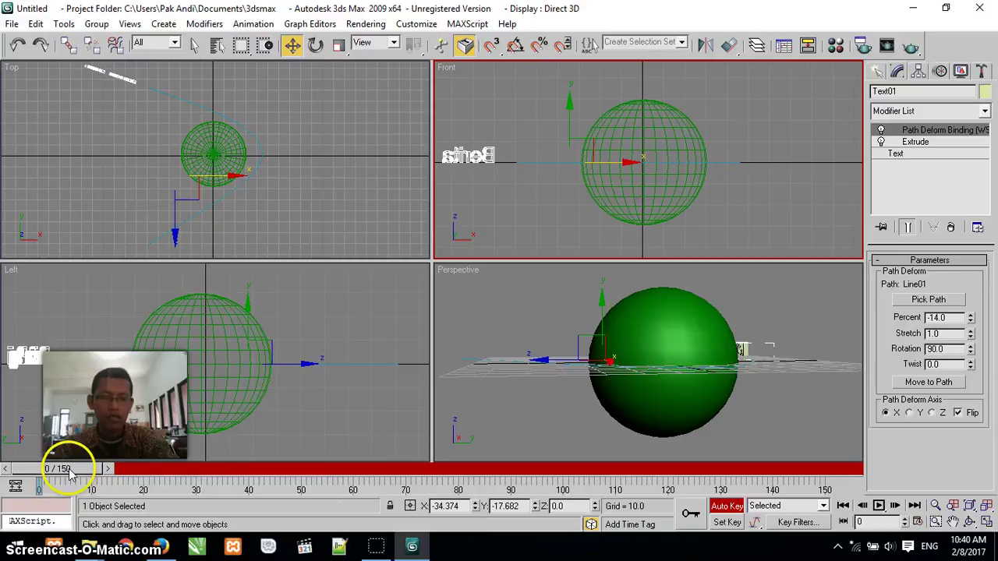
drag(70, 473, 61, 473)
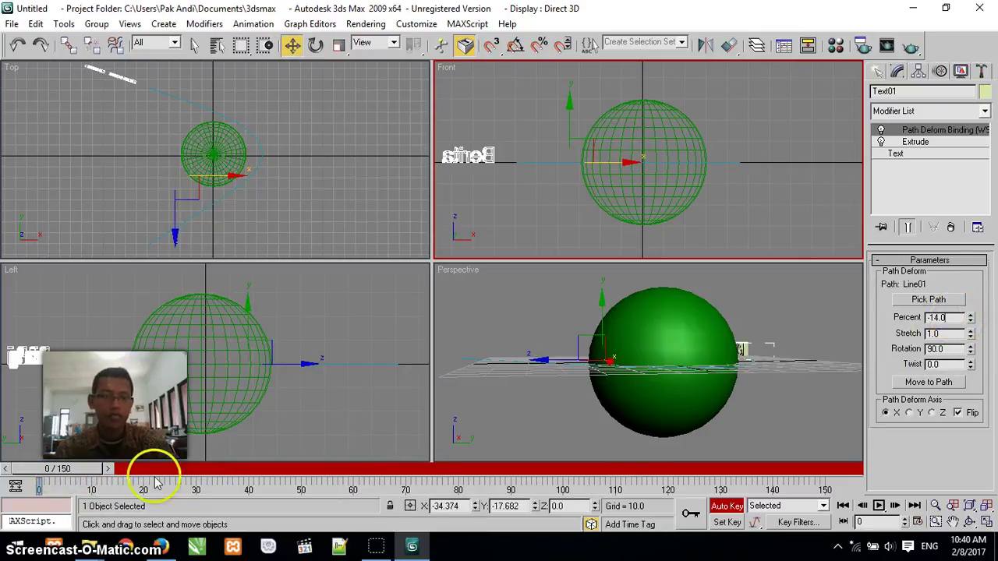
drag(31, 468, 825, 474)
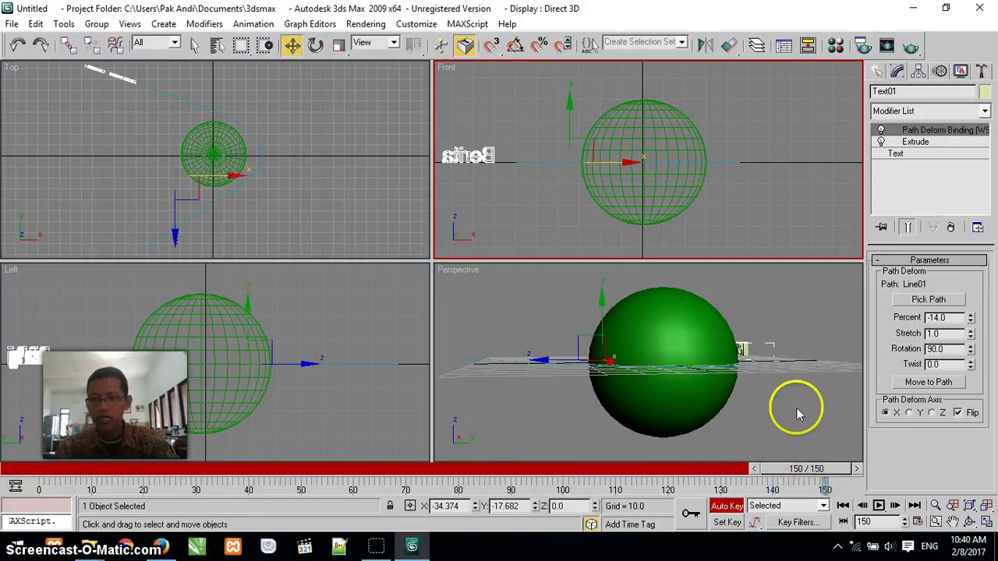
drag(972, 319, 948, 131)
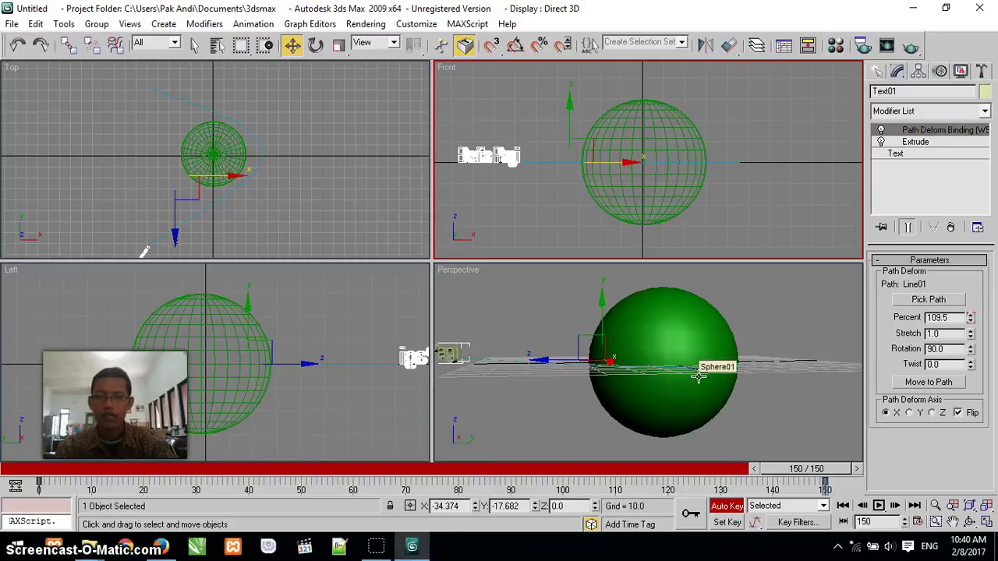
click(725, 506)
Step: Preview the text animation in the Perspective view, fit all views to the scene, and maximize Perspective to watch it again
click(877, 505)
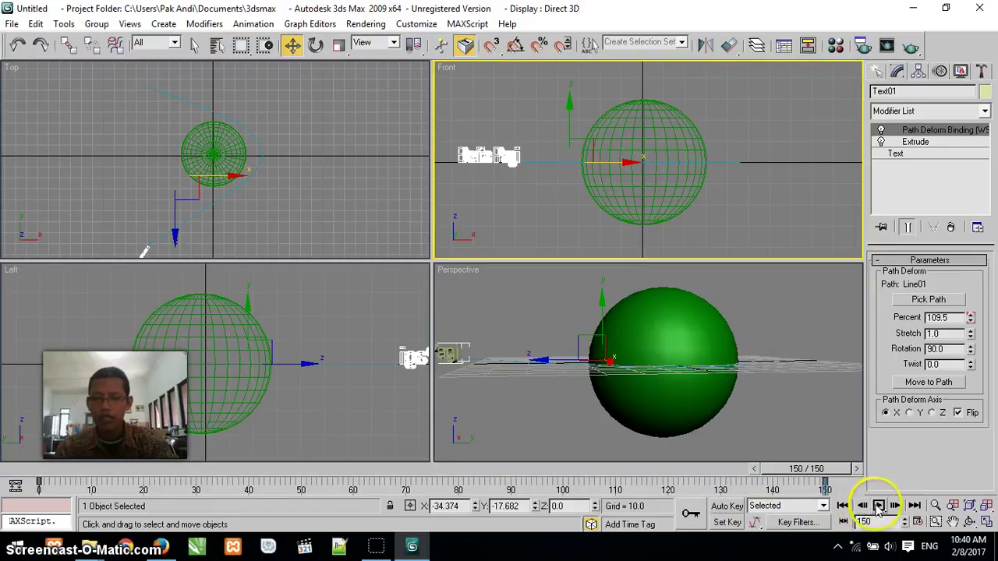
click(878, 505)
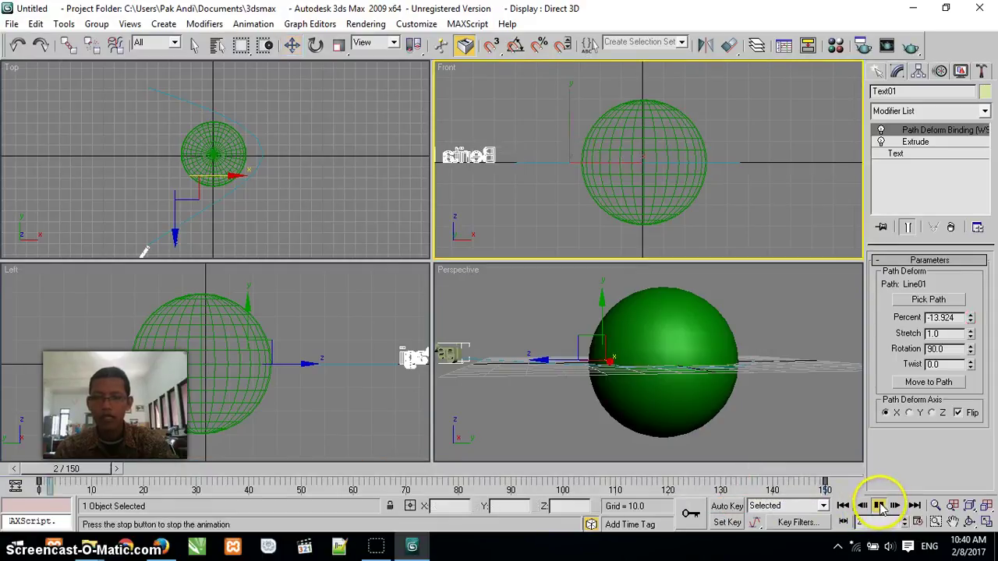
click(500, 289)
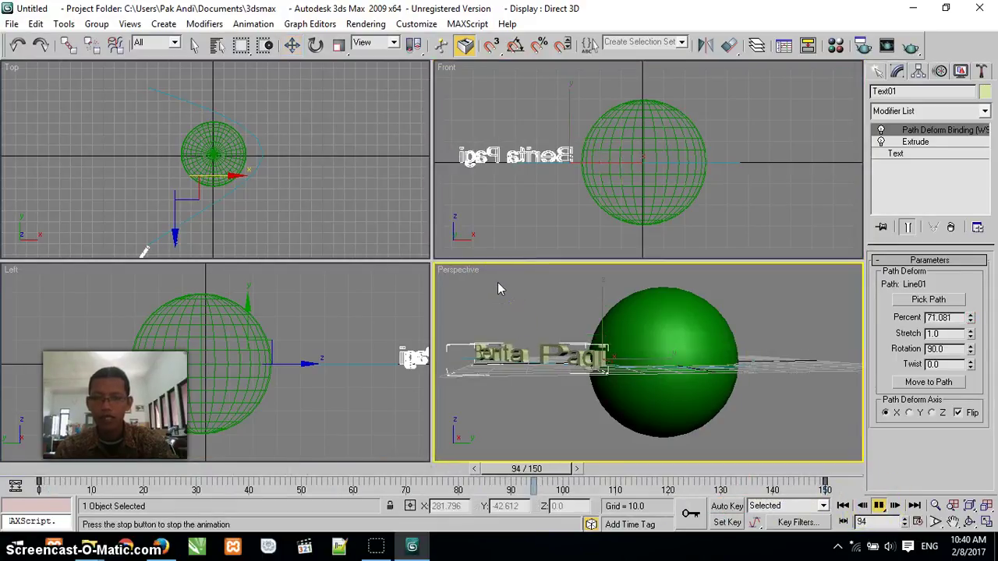
click(986, 505)
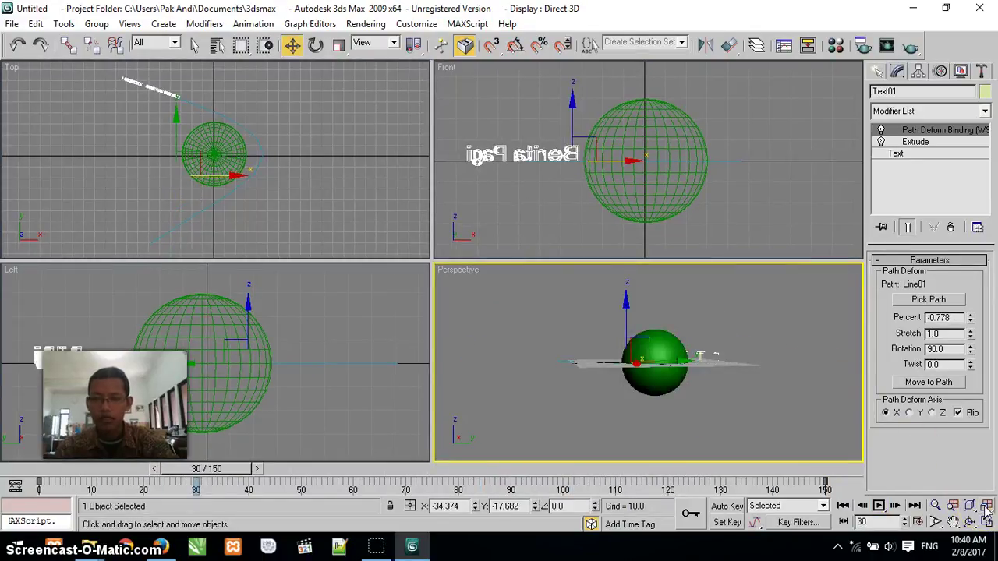
click(986, 524)
click(878, 505)
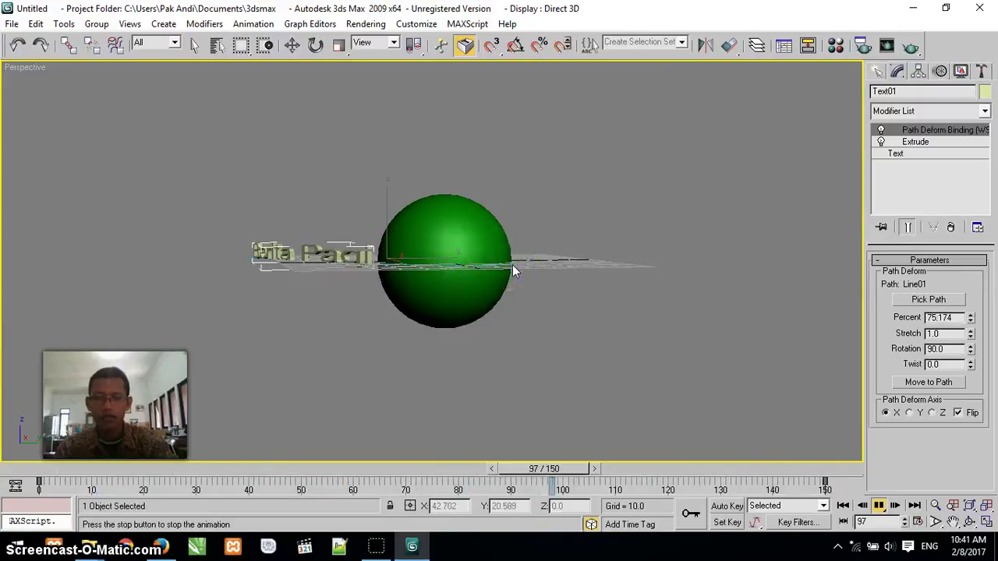
click(878, 506)
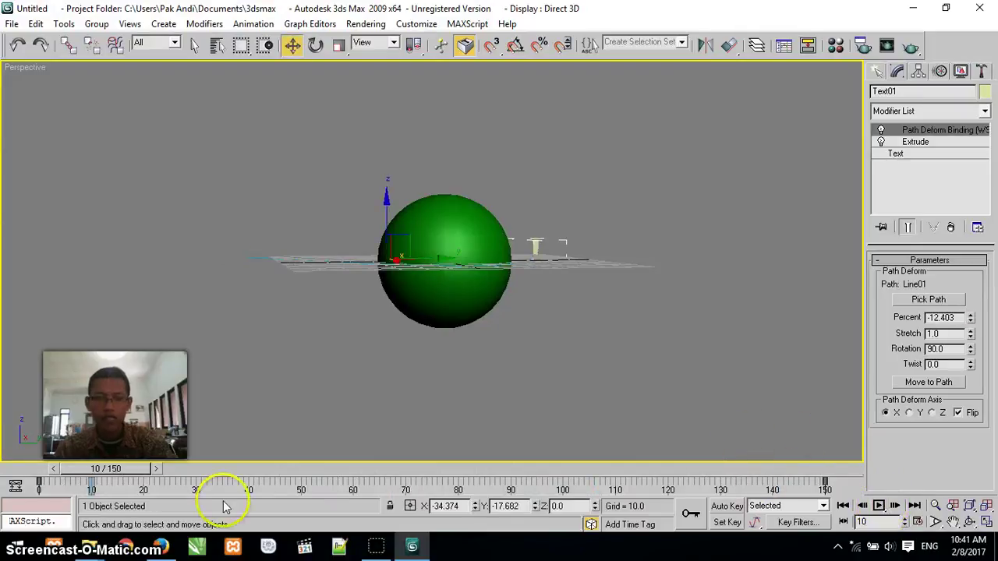
Step: Enable Auto Key, find the frame where the text is centred before the sphere, and set a key at frame 77
drag(95, 473, 265, 480)
key(w)
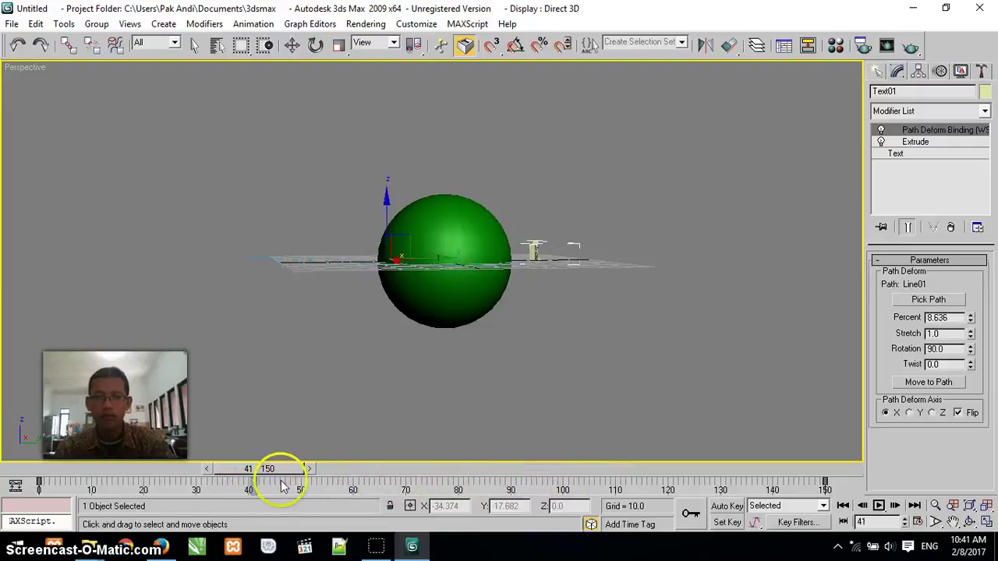
click(727, 507)
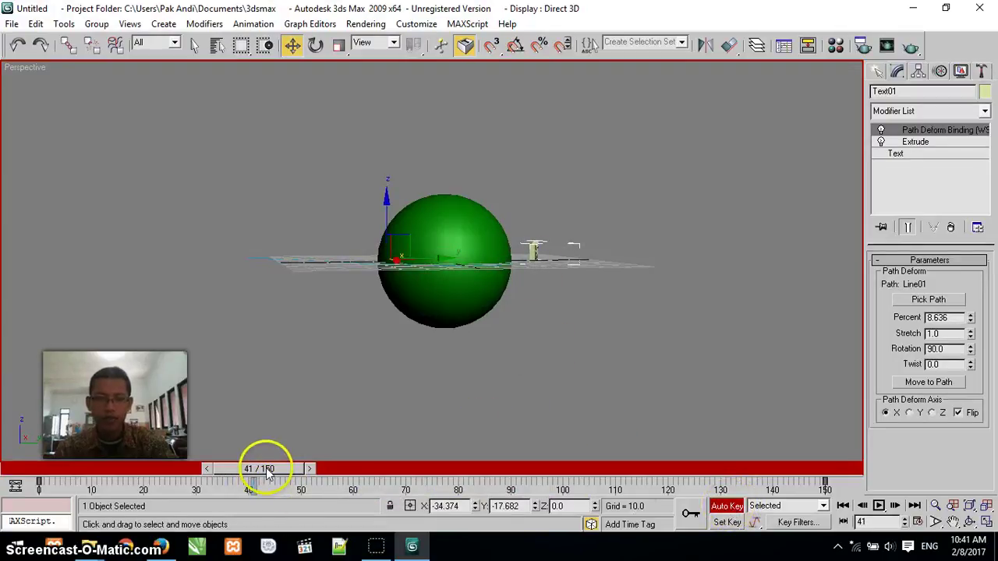
drag(267, 473, 451, 470)
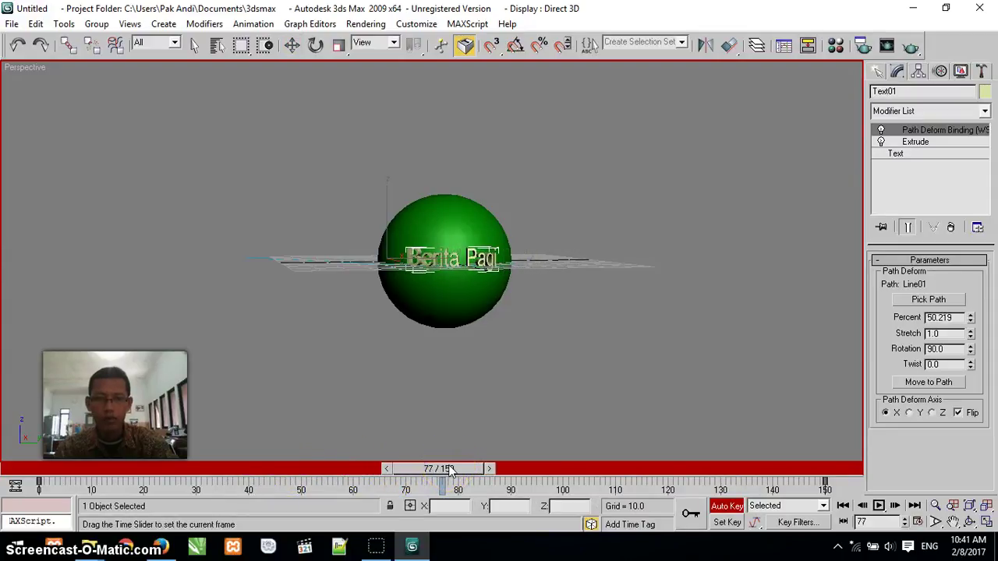
key(w)
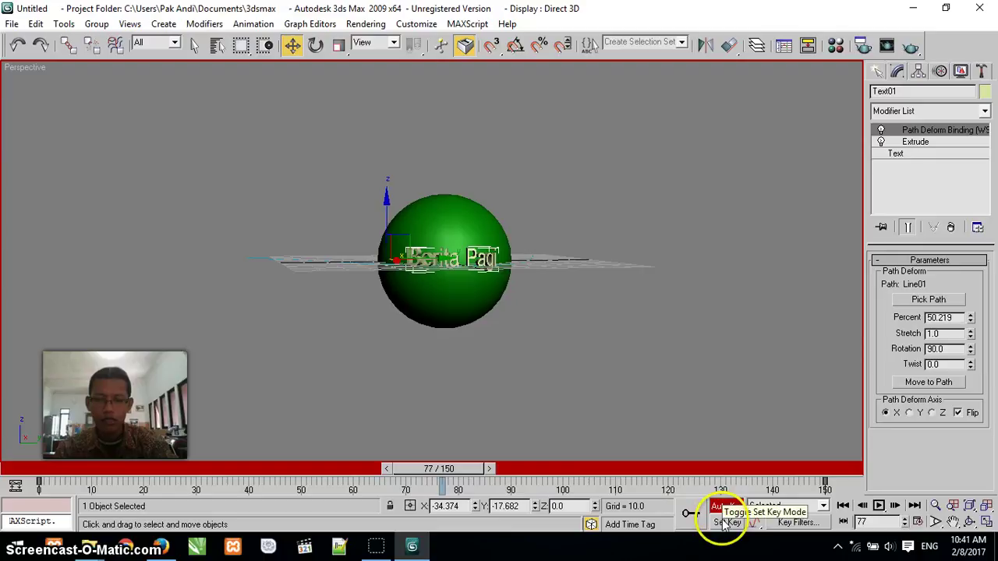
click(690, 511)
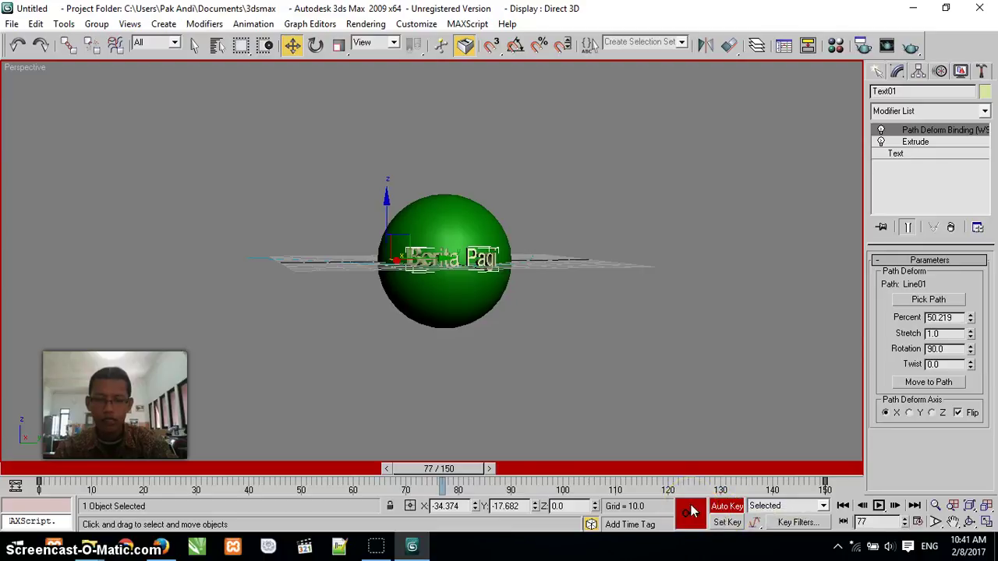
click(442, 481)
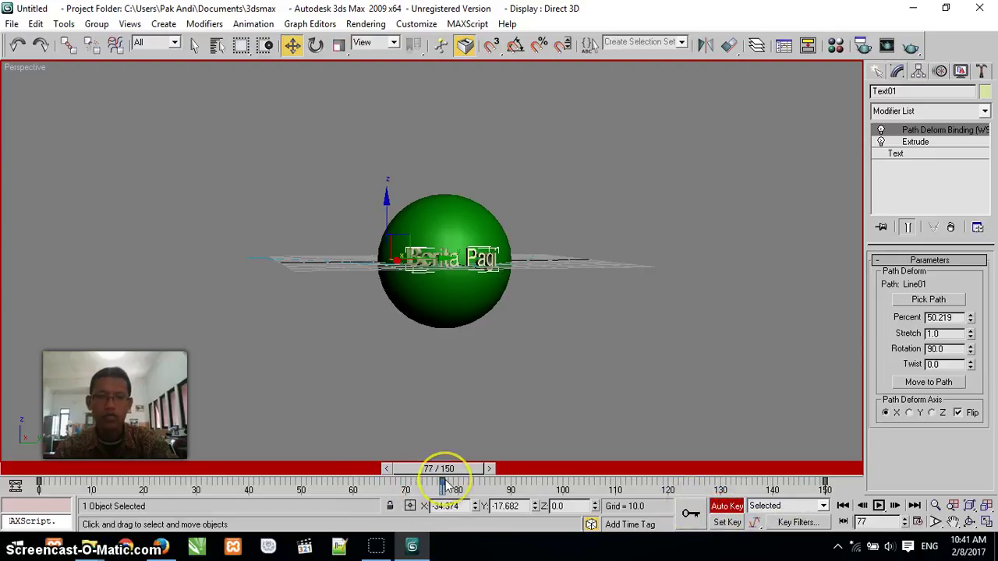
Step: Copy the path deformation percent from frame 77 and key the same 50.219 percent at frame 100
click(909, 335)
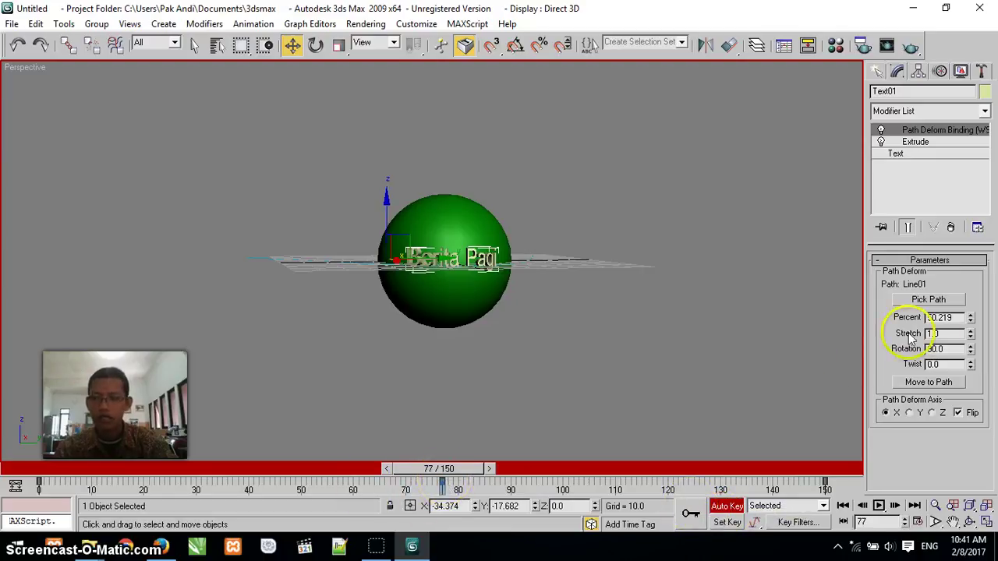
drag(957, 316, 912, 313)
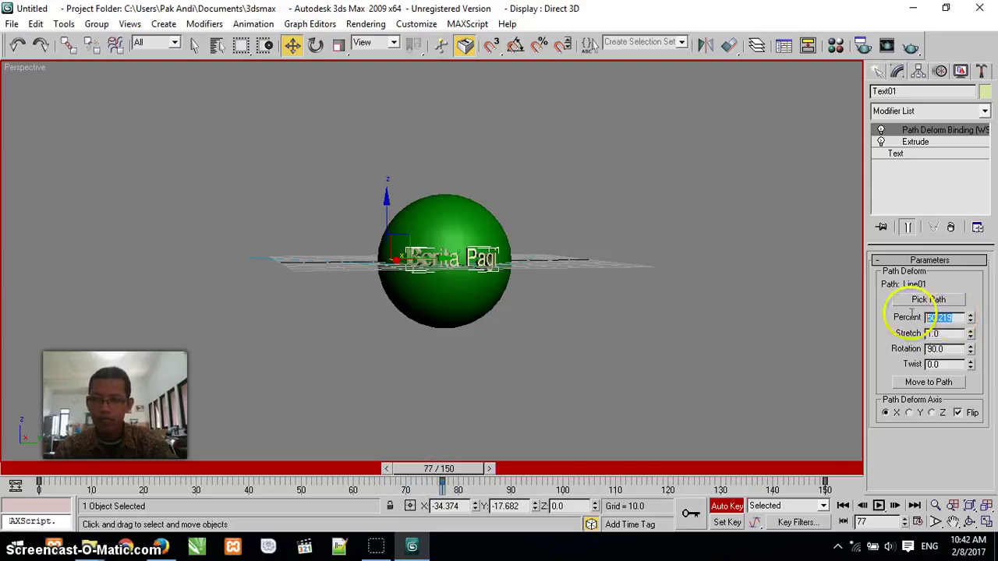
right_click(937, 316)
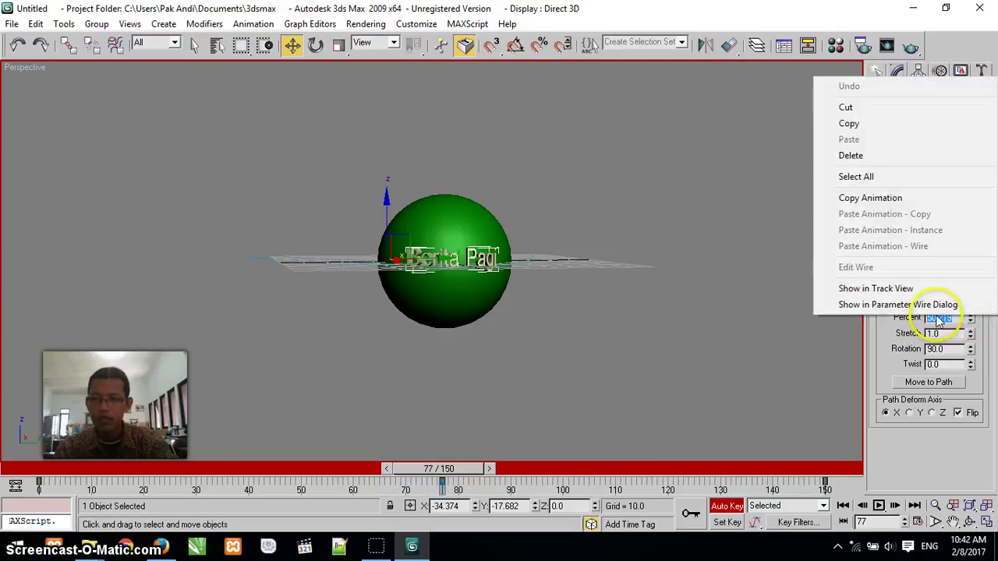
click(845, 106)
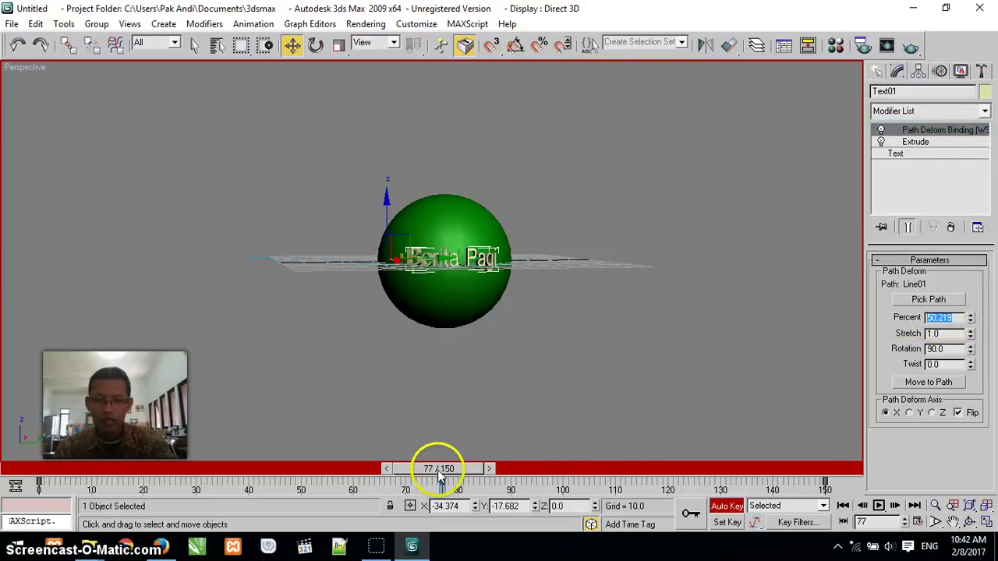
drag(440, 474, 557, 471)
key(w)
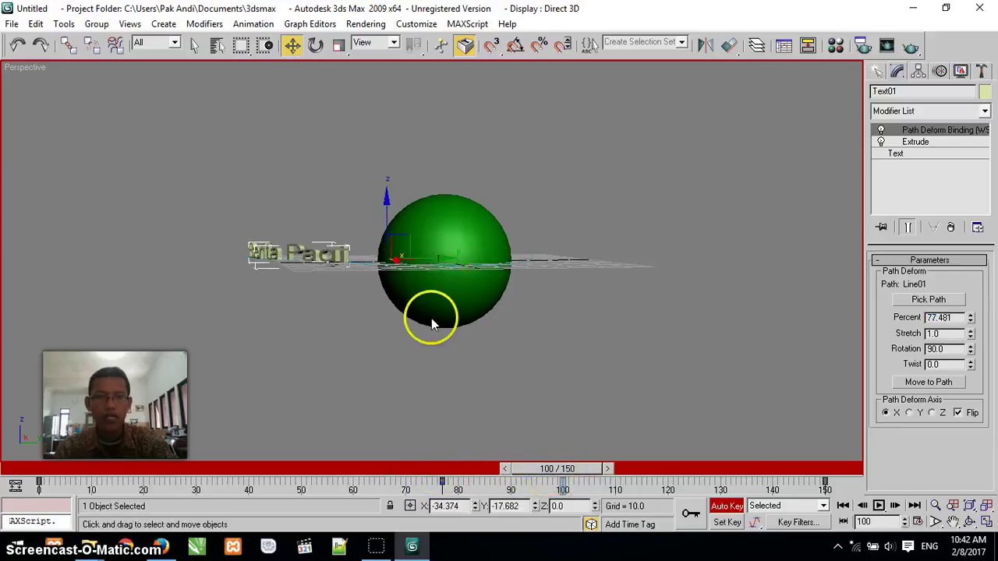
drag(959, 317, 908, 310)
right_click(939, 316)
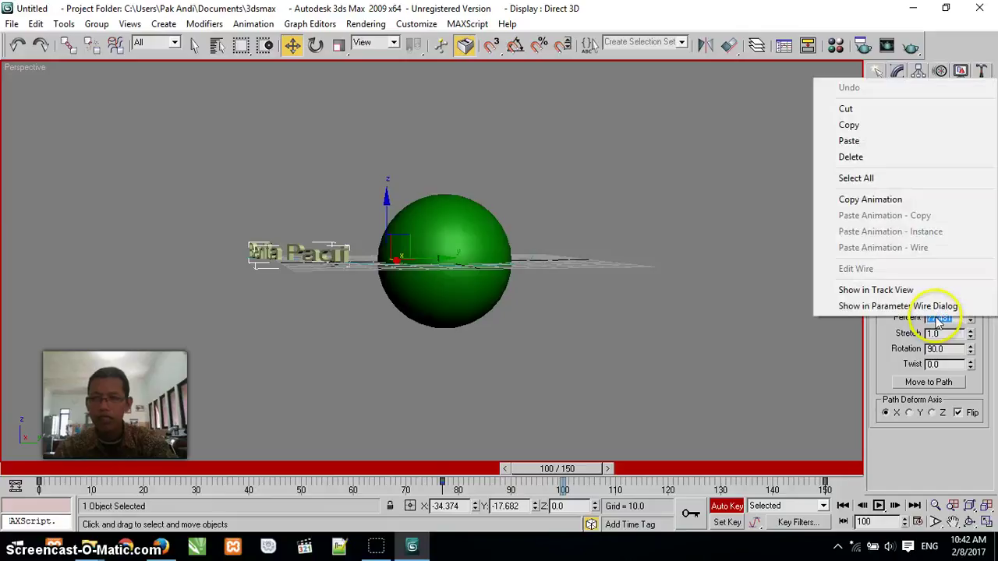
click(857, 143)
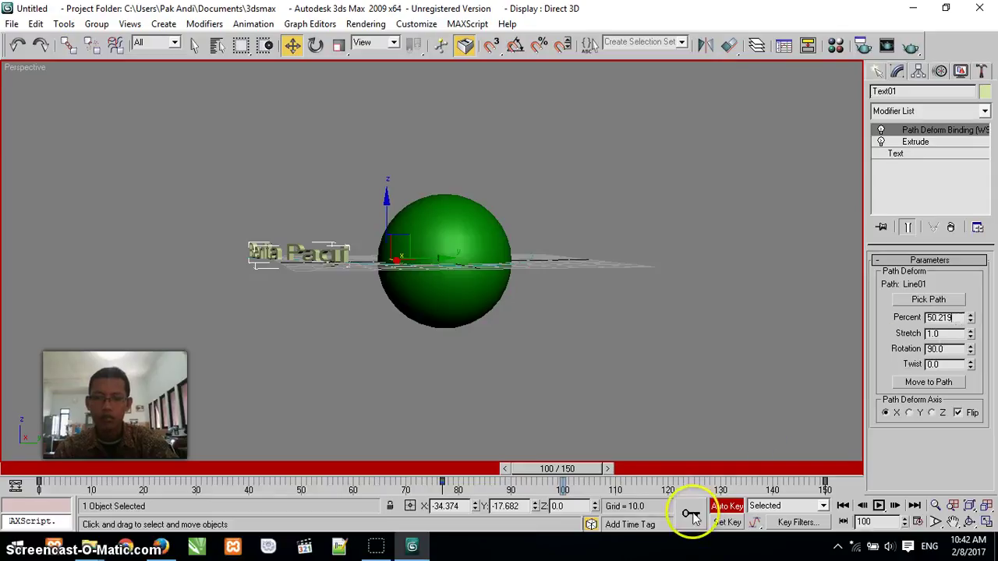
click(691, 513)
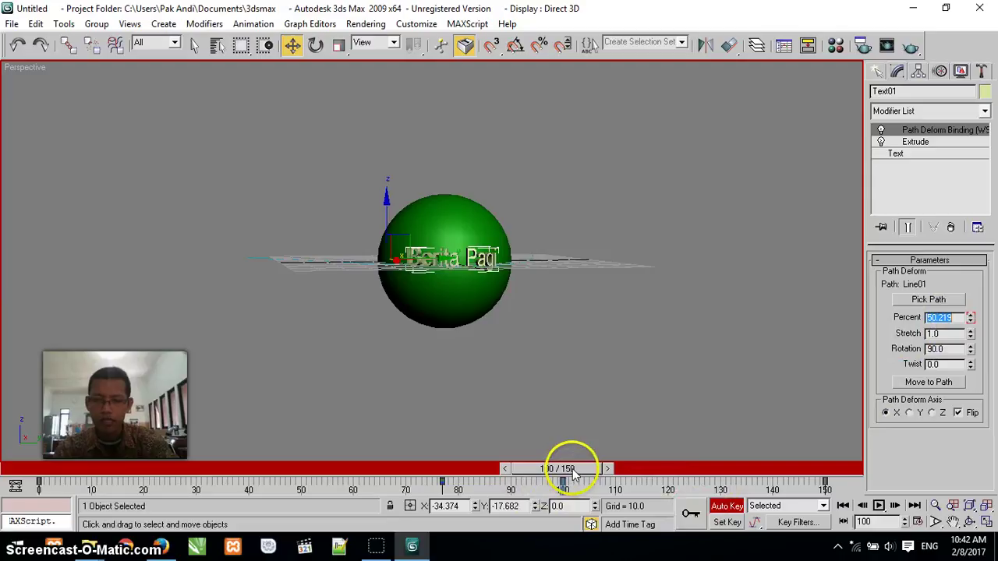
Step: Return to frame 77 and paste 50.219 as its path deformation percent so the text holds until frame 100
drag(573, 474, 460, 481)
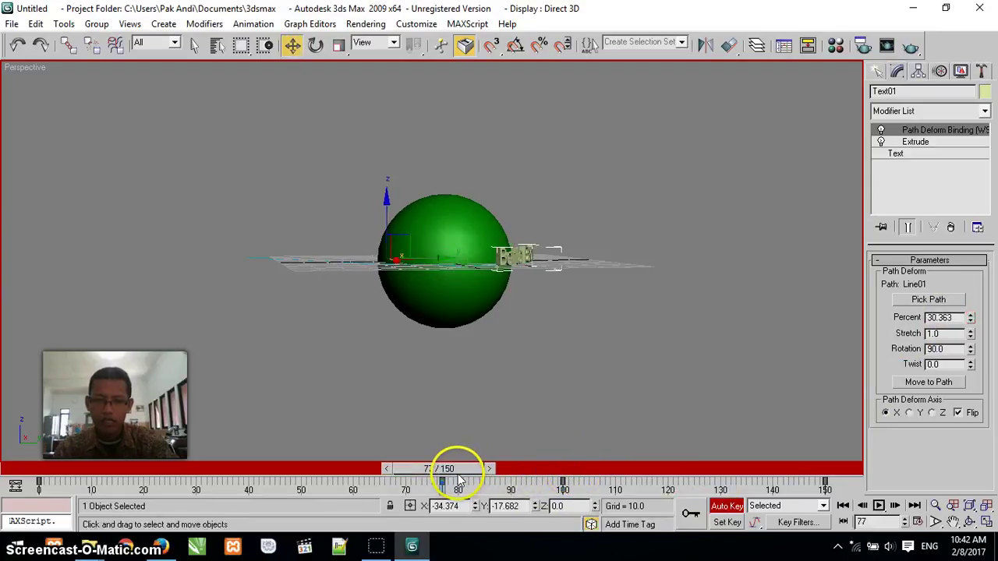
right_click(939, 319)
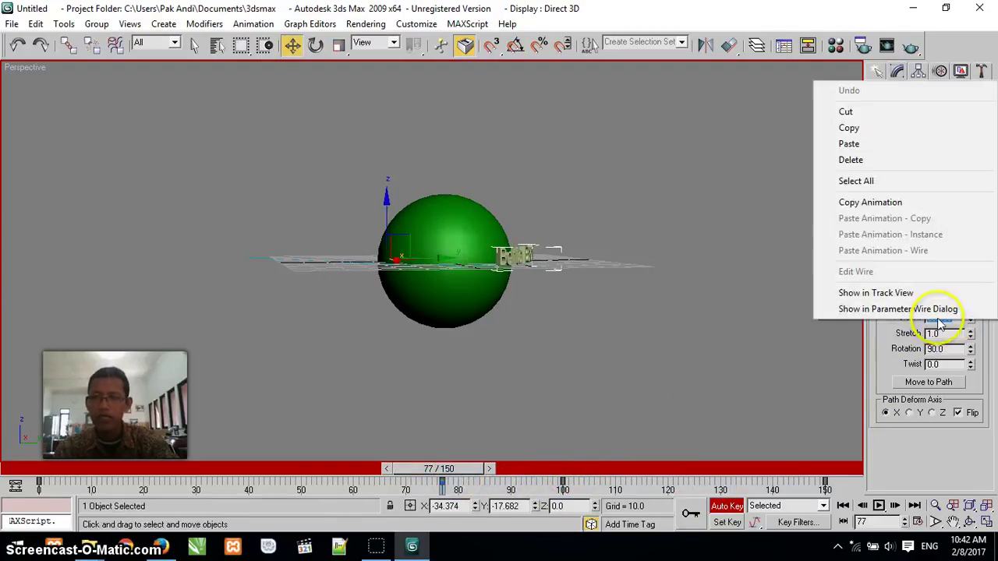
click(850, 145)
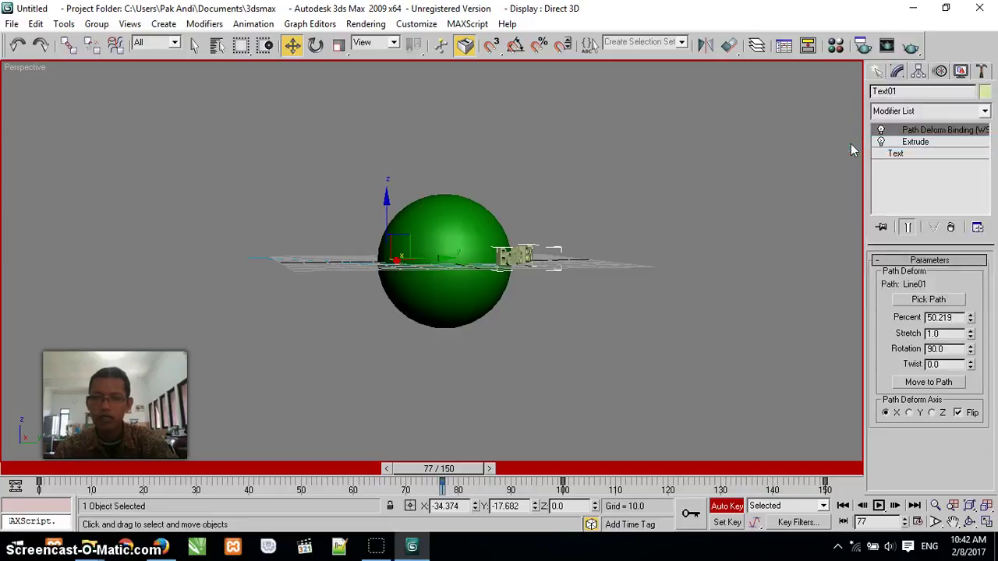
key(Return)
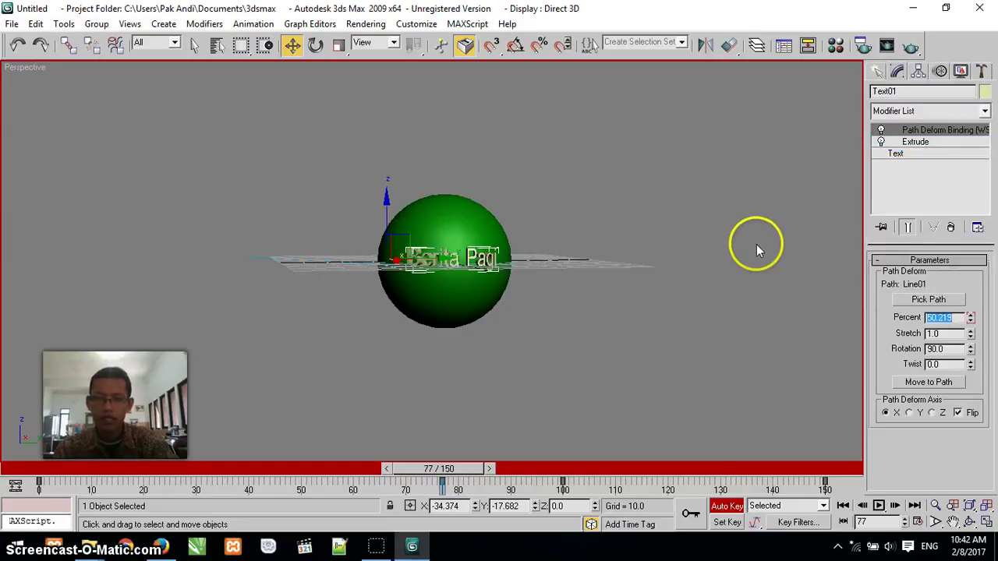
Step: Check the text's pause between frames 77 and 100, then play the animation from frame 0
drag(442, 471, 563, 471)
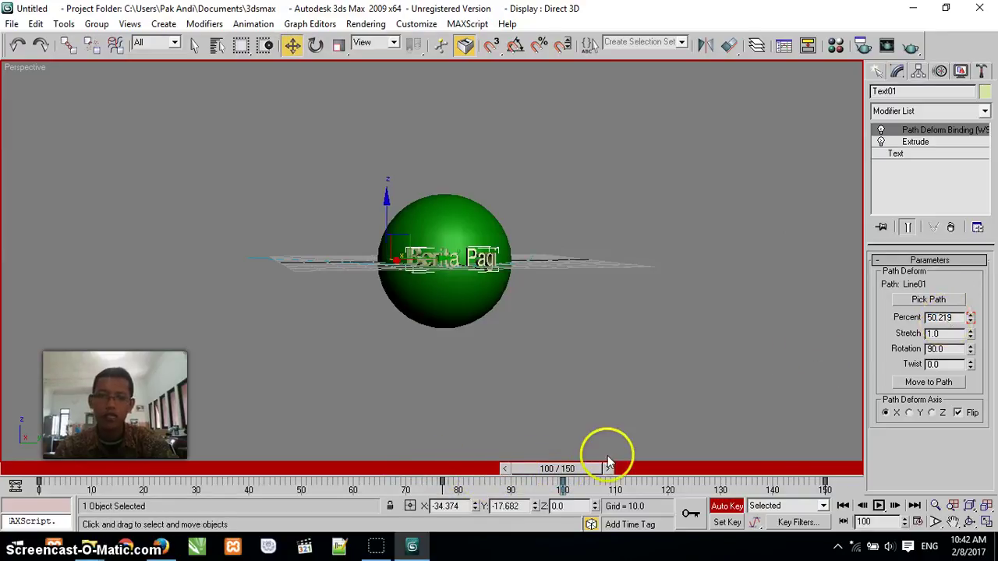
drag(584, 466, 47, 468)
key(w)
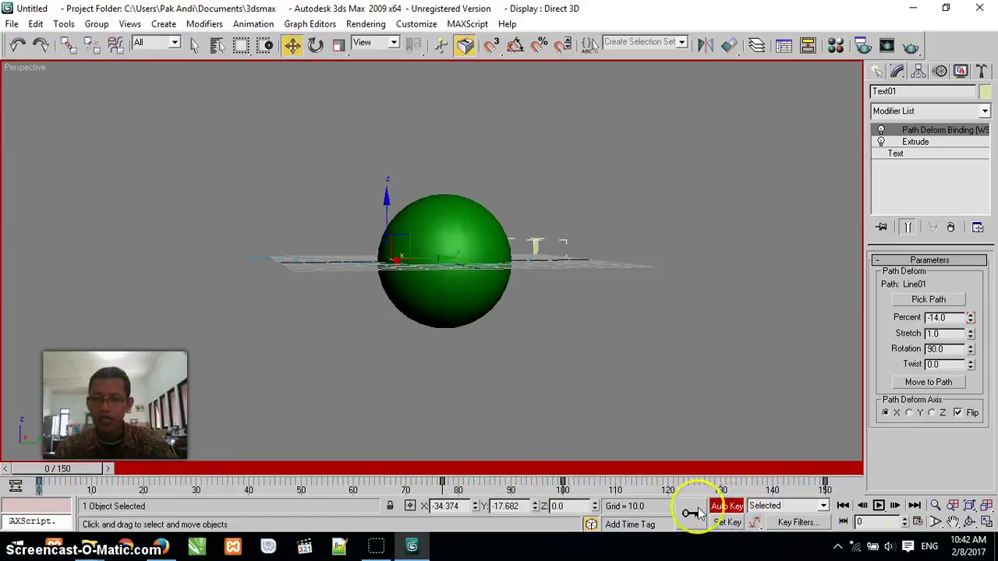
click(878, 505)
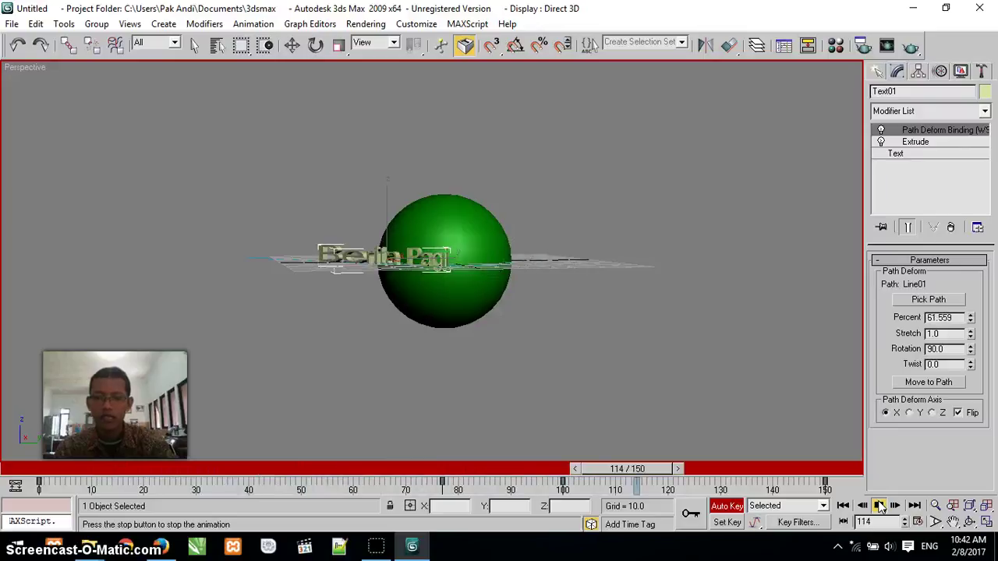
click(878, 505)
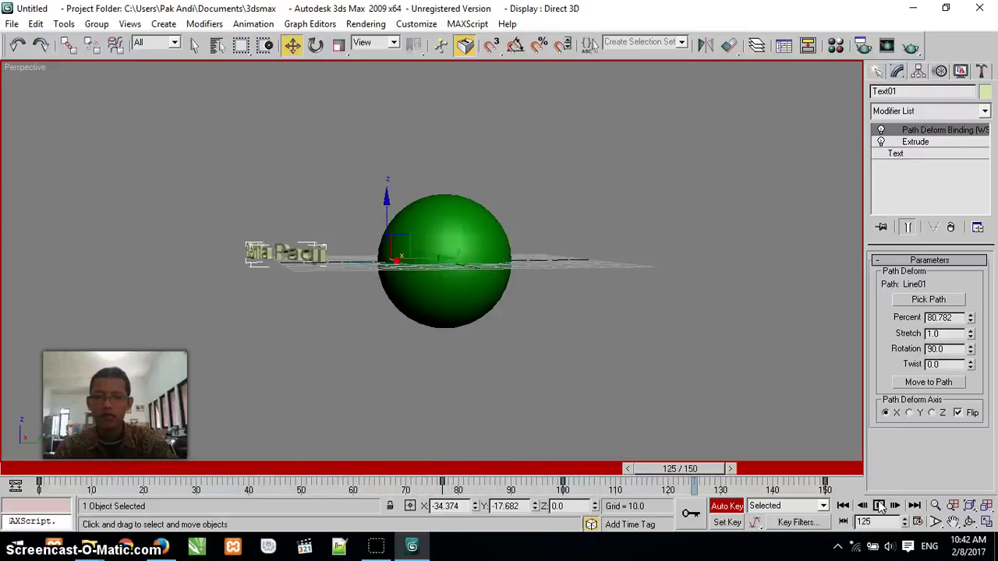
Step: Turn off Auto Key and replay the animation from frame 0
click(722, 509)
drag(694, 469, 24, 469)
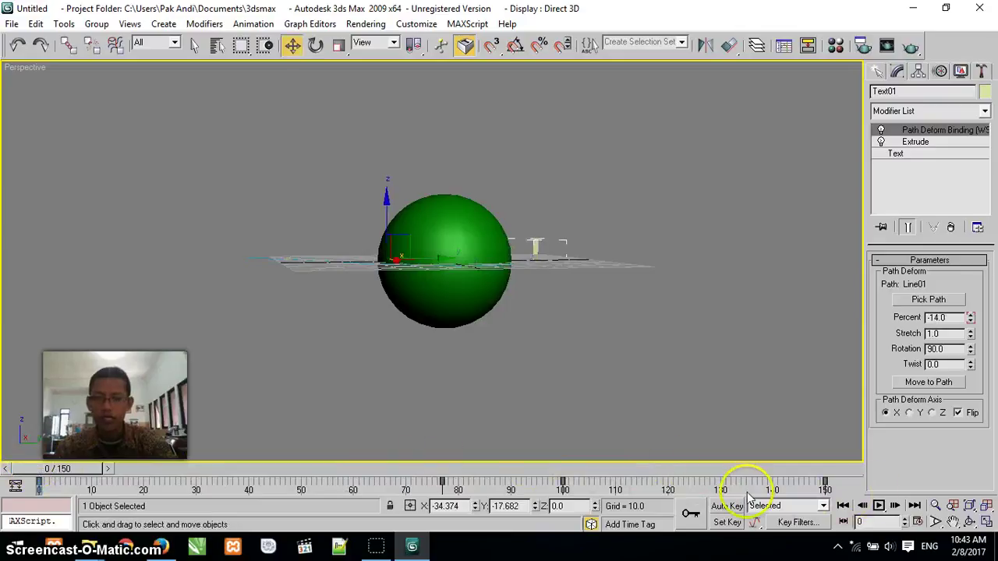
click(881, 507)
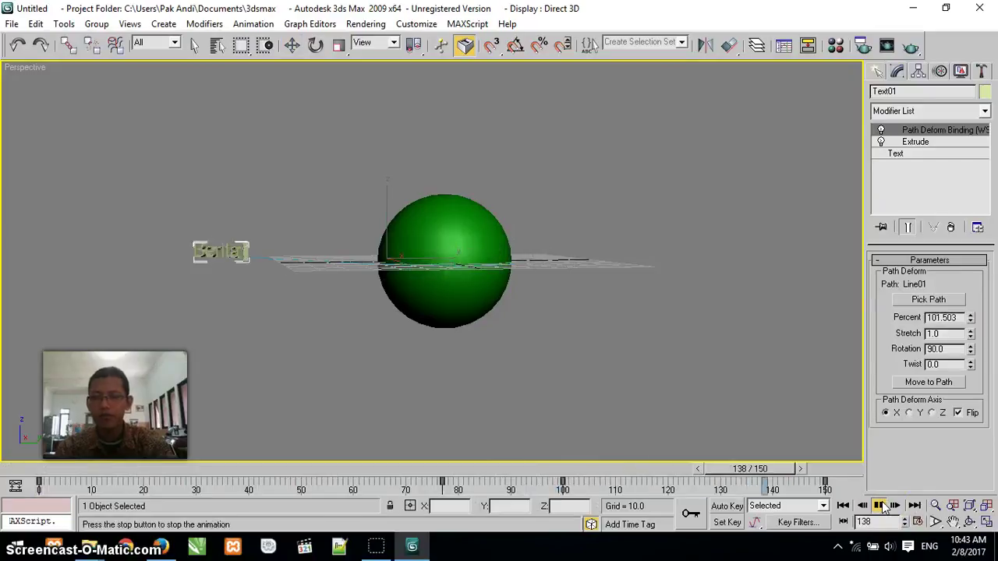
Step: Stop the playback, deselect the text and open the Material Editor beside the sphere
click(881, 507)
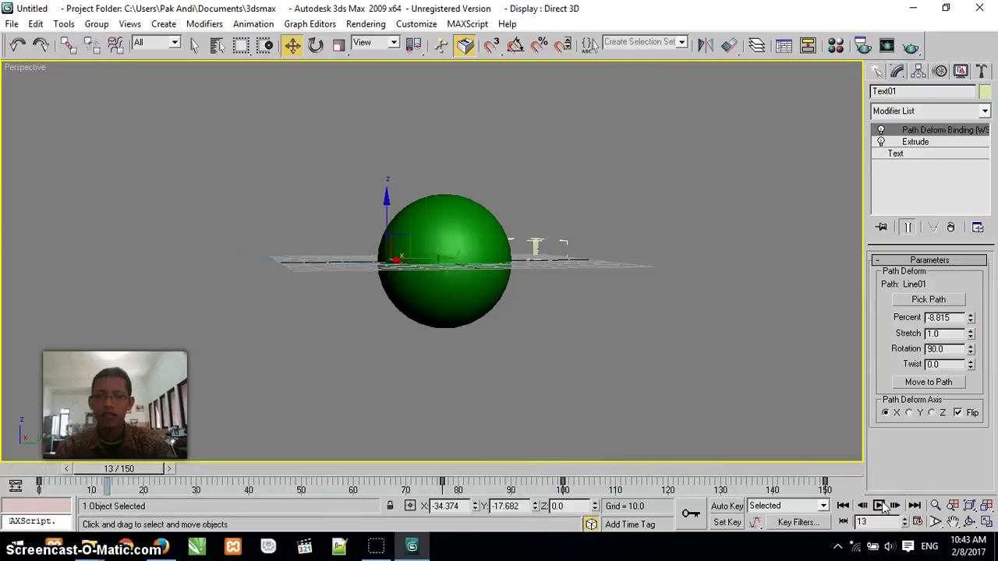
click(986, 522)
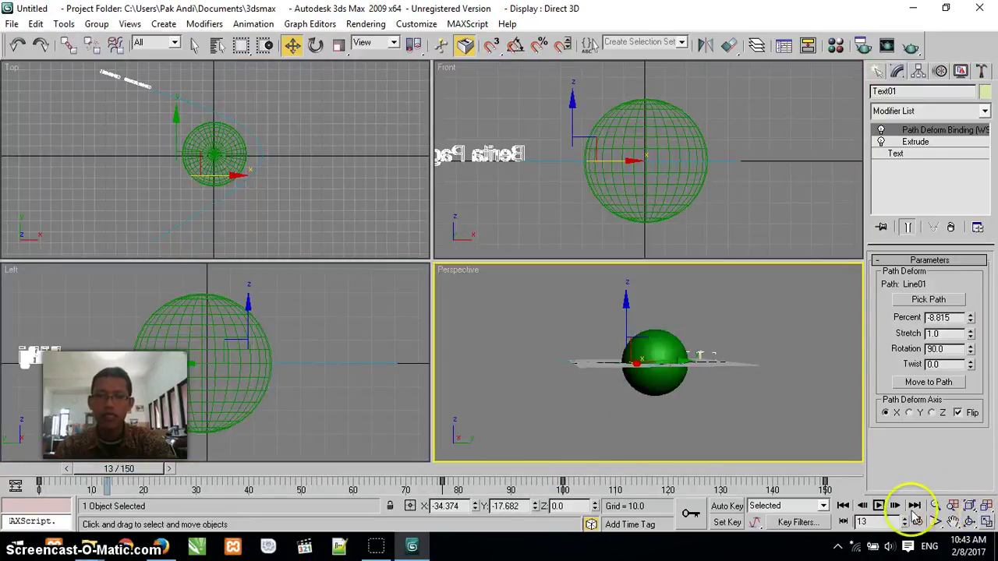
scroll(770, 338, up, 4)
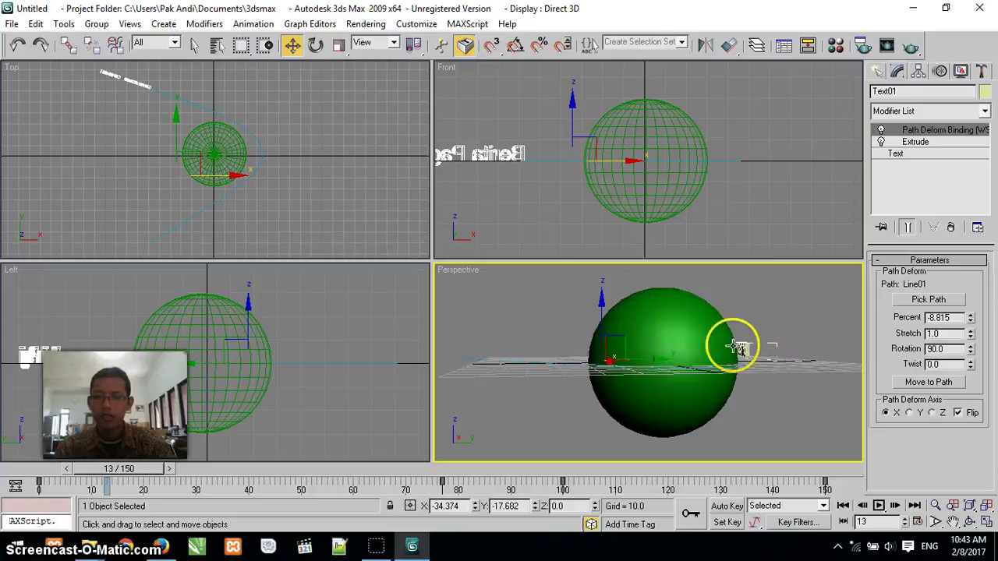
click(986, 523)
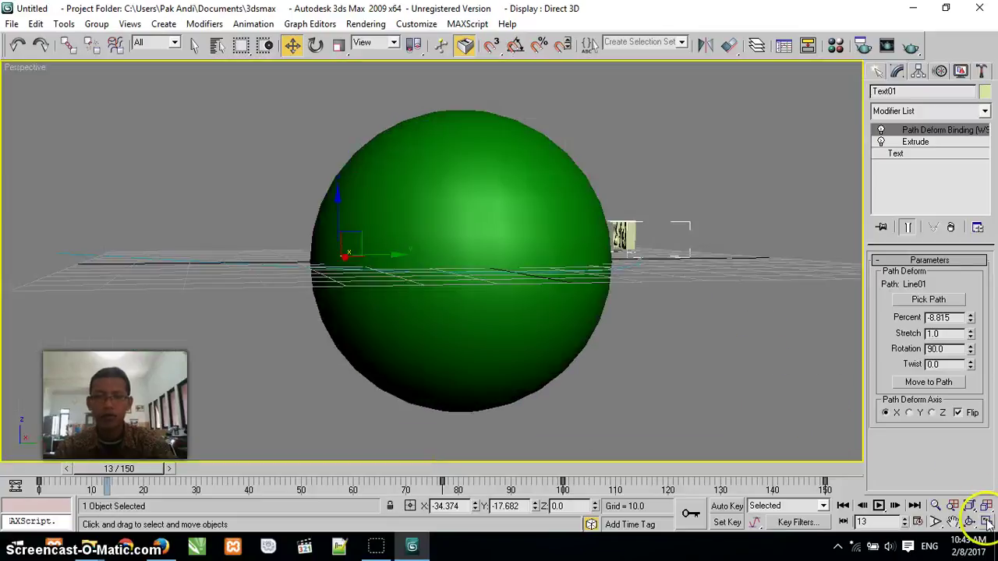
click(172, 141)
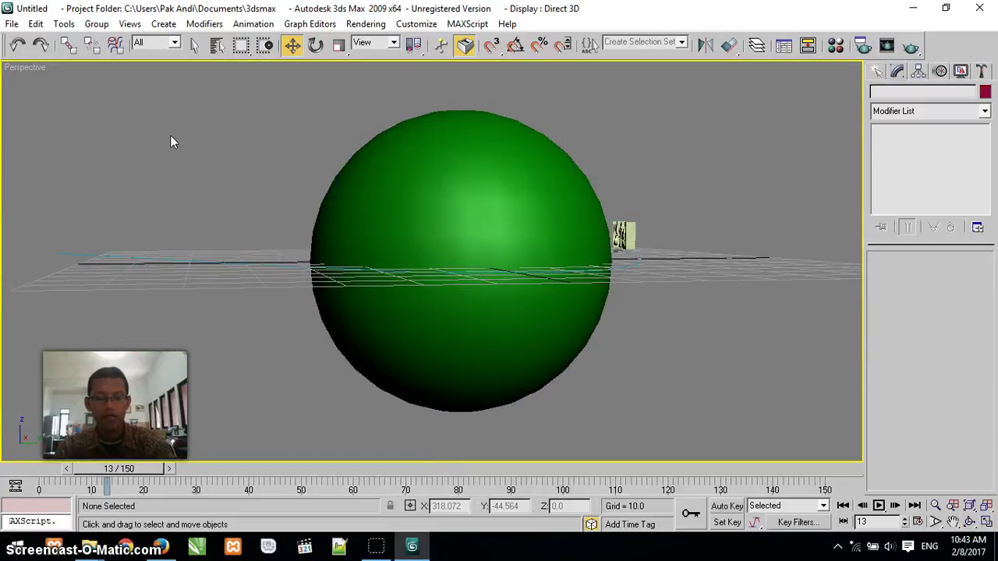
key(m)
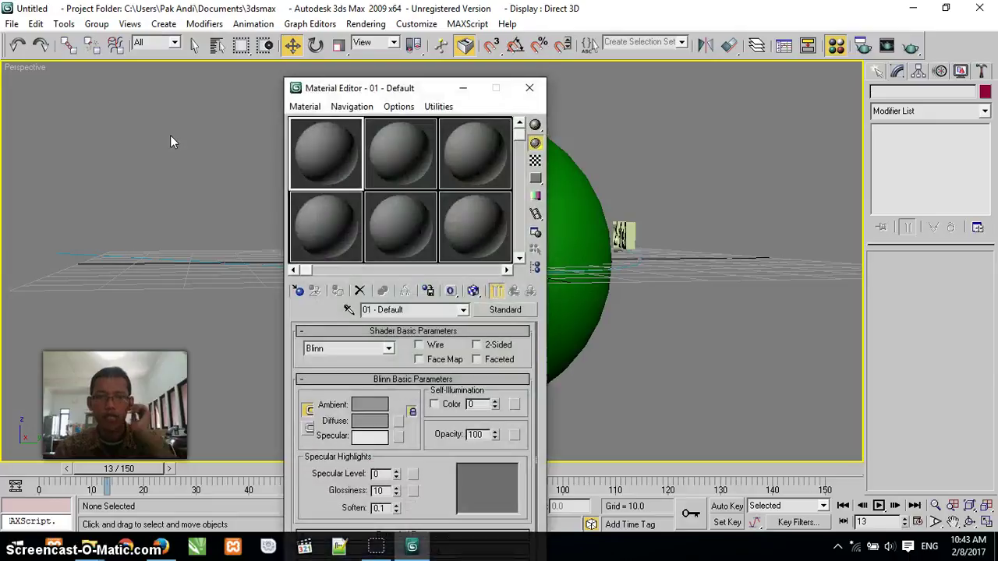
drag(436, 85, 593, 45)
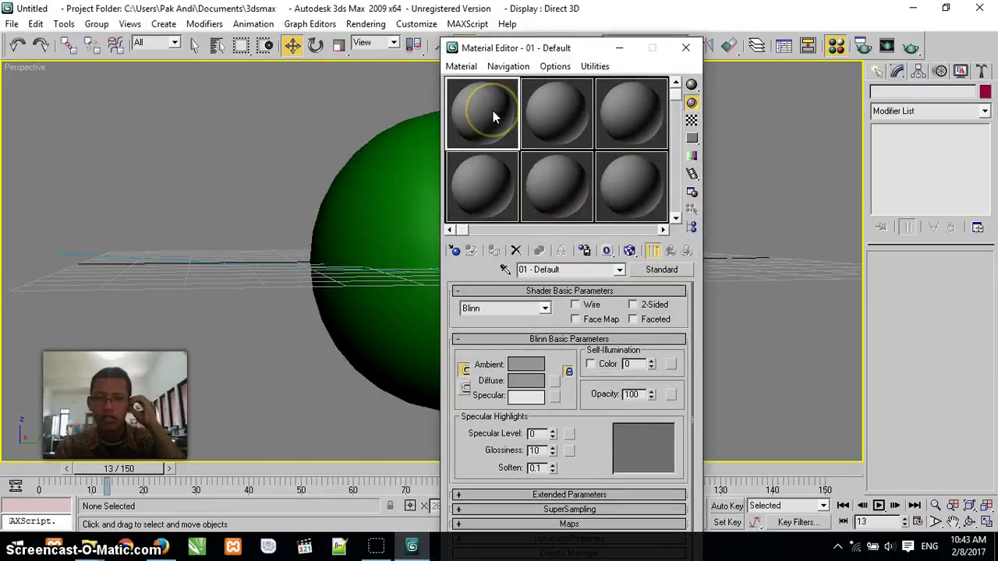
Step: Enable the Opacity map of the first material and choose Bitmap as its map type
scroll(501, 374, down, 2)
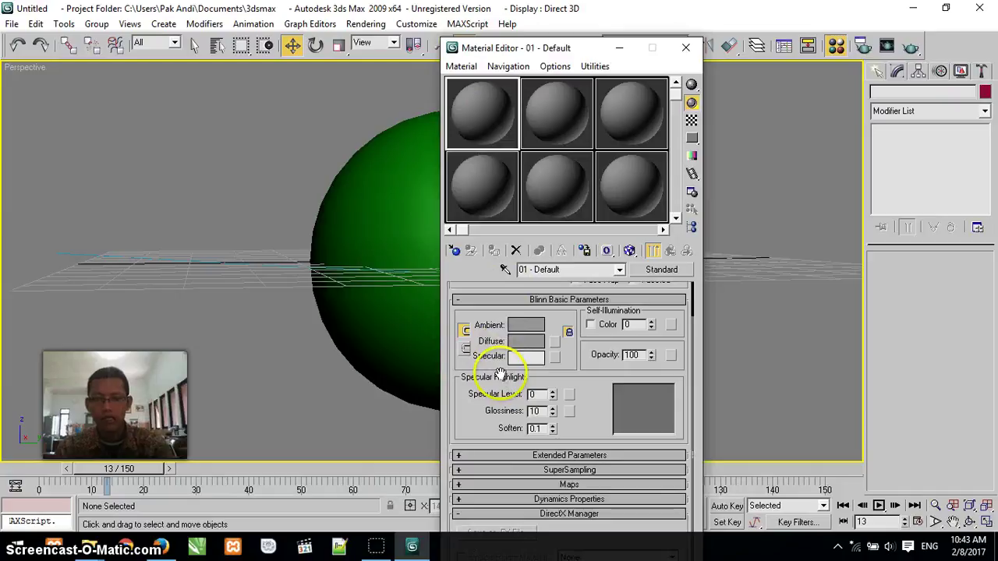
click(459, 485)
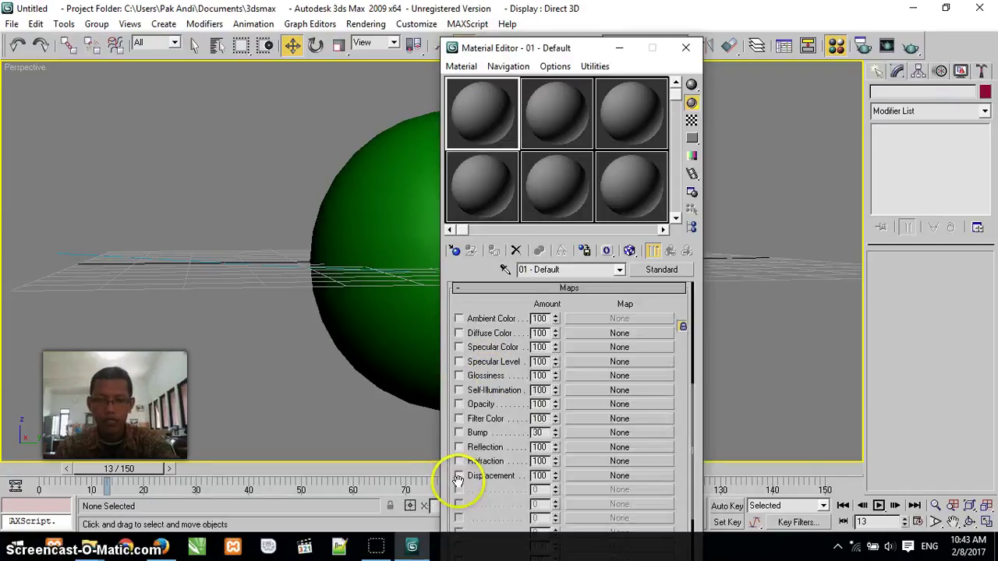
click(459, 403)
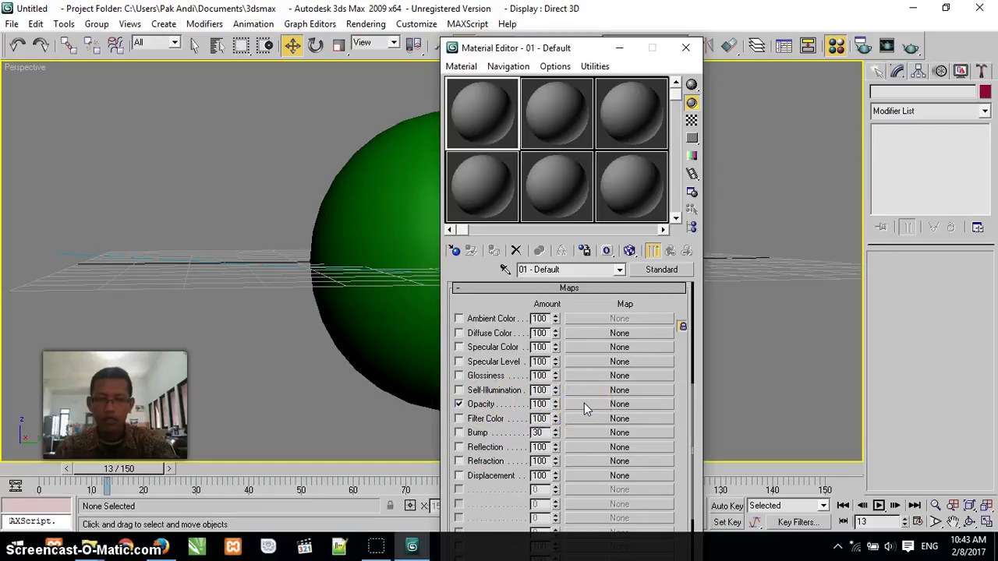
click(584, 404)
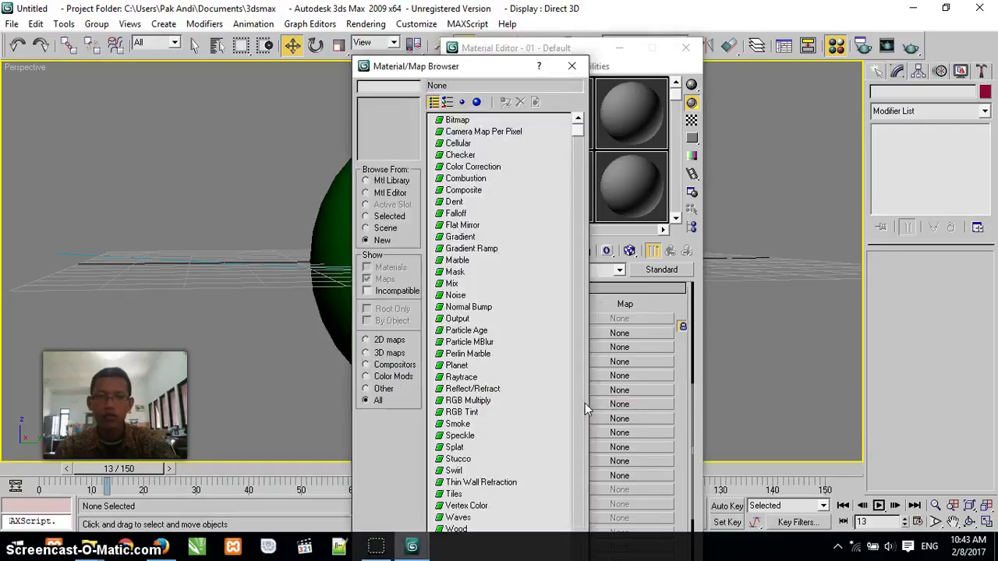
click(455, 120)
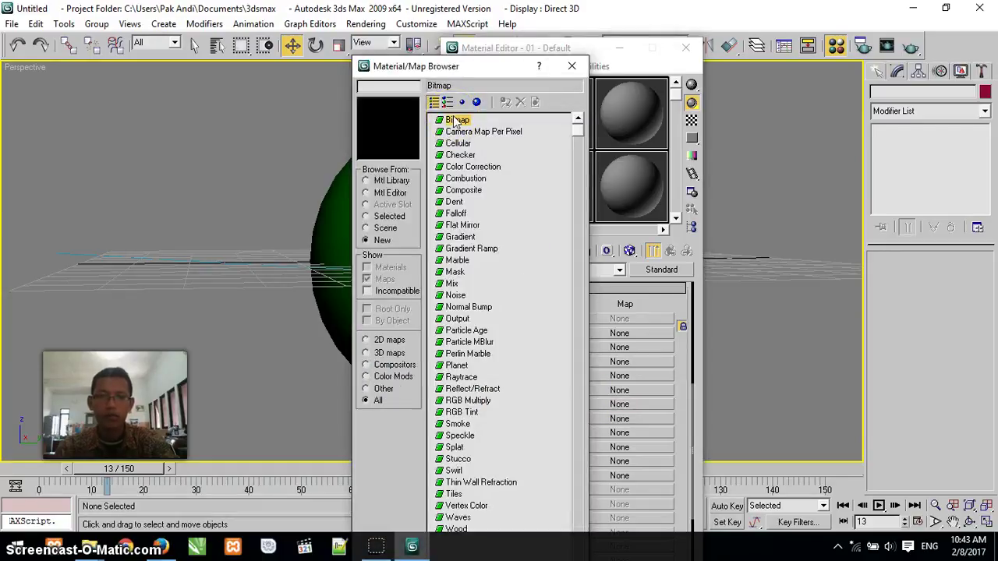
double_click(455, 120)
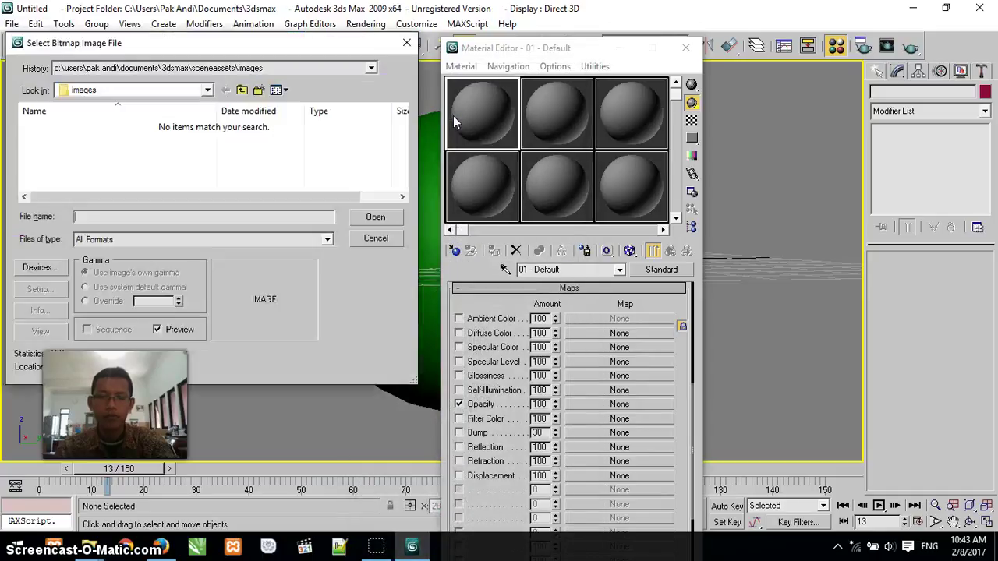
Step: Load the Duniabw image from the C-01 Badnews folder on the Desktop as the opacity bitmap
click(145, 93)
click(122, 152)
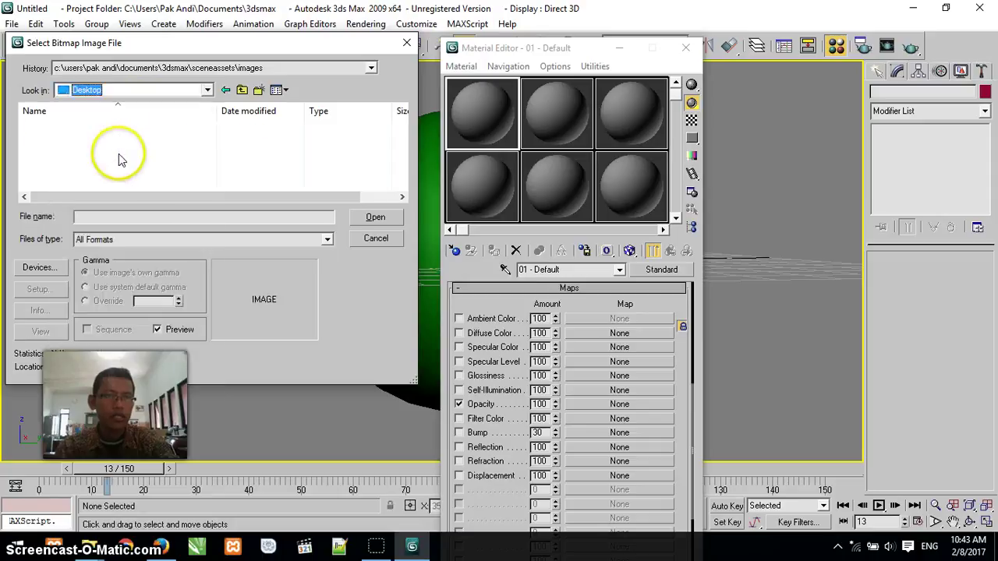
click(56, 171)
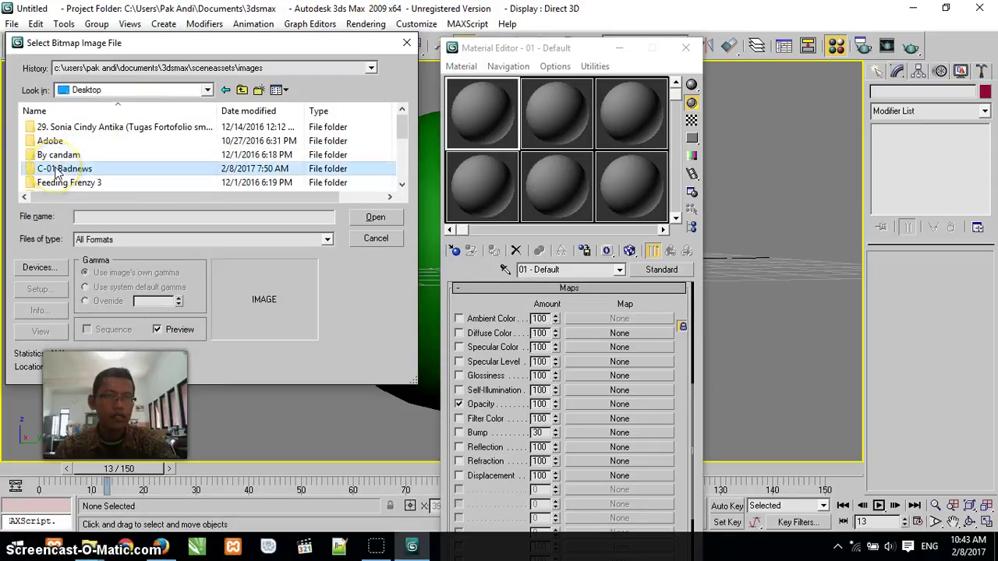
double_click(56, 171)
click(59, 156)
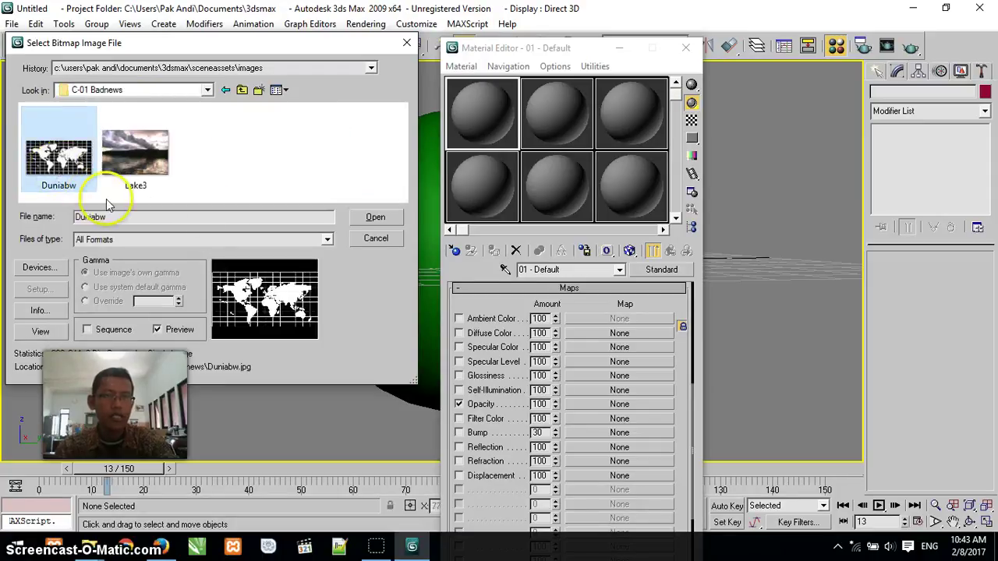
click(385, 217)
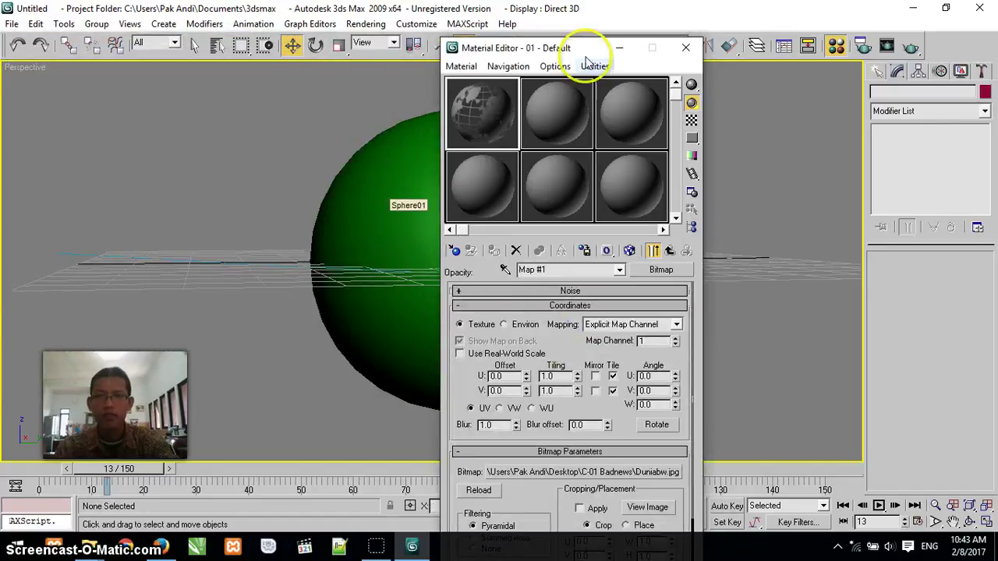
Step: Apply the world-map material to the sphere and show its standard map in the viewport
drag(586, 51, 724, 7)
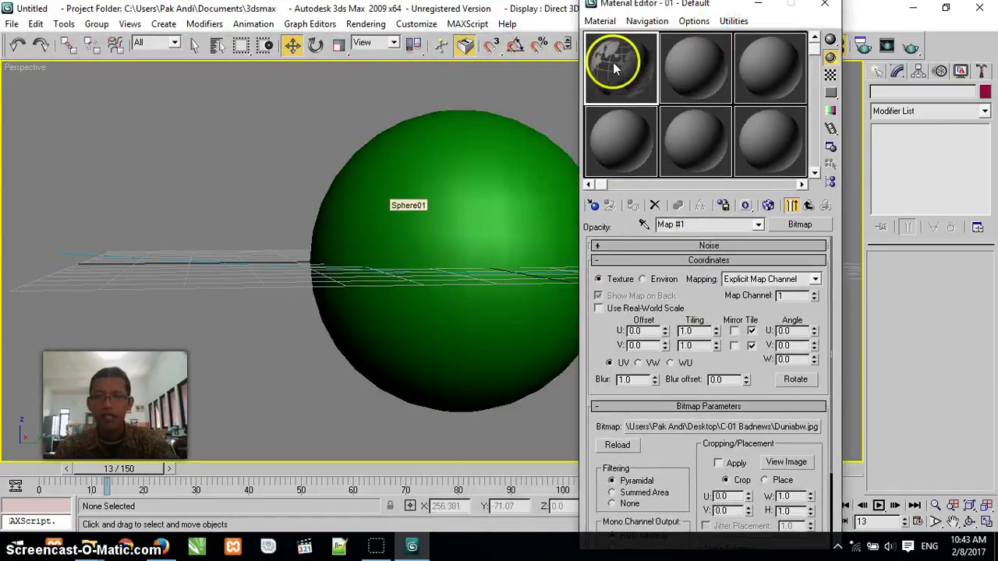
drag(610, 82, 494, 196)
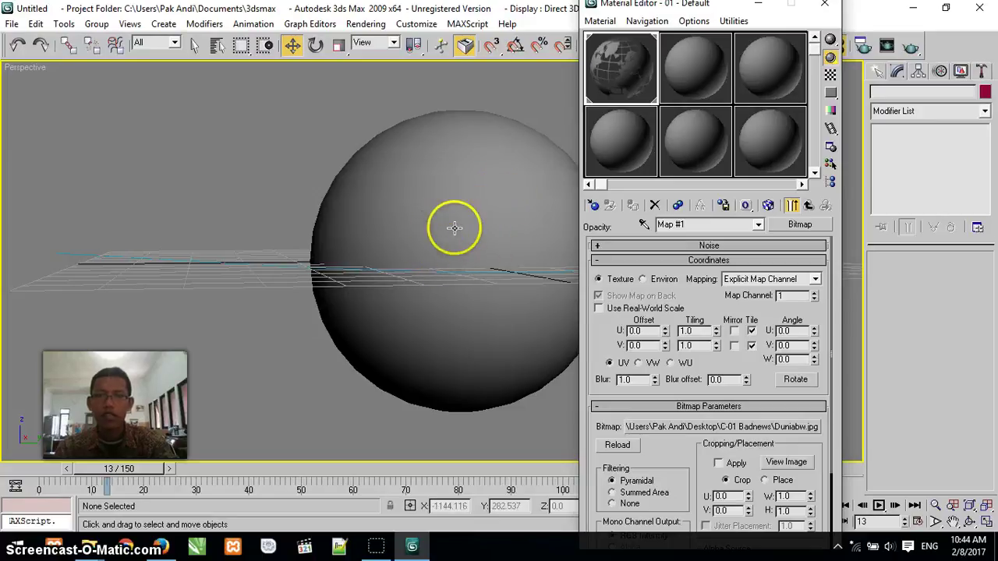
click(606, 67)
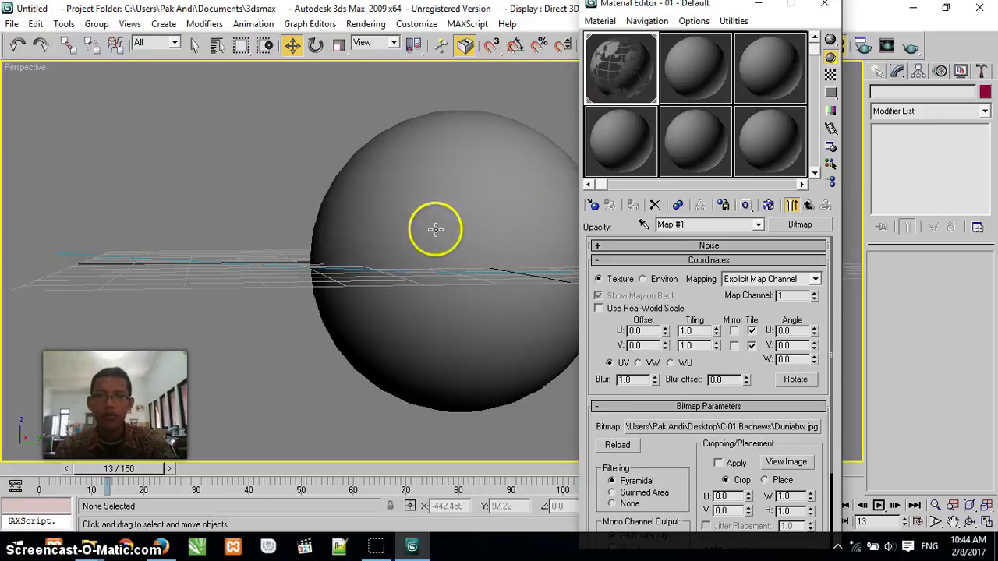
click(768, 205)
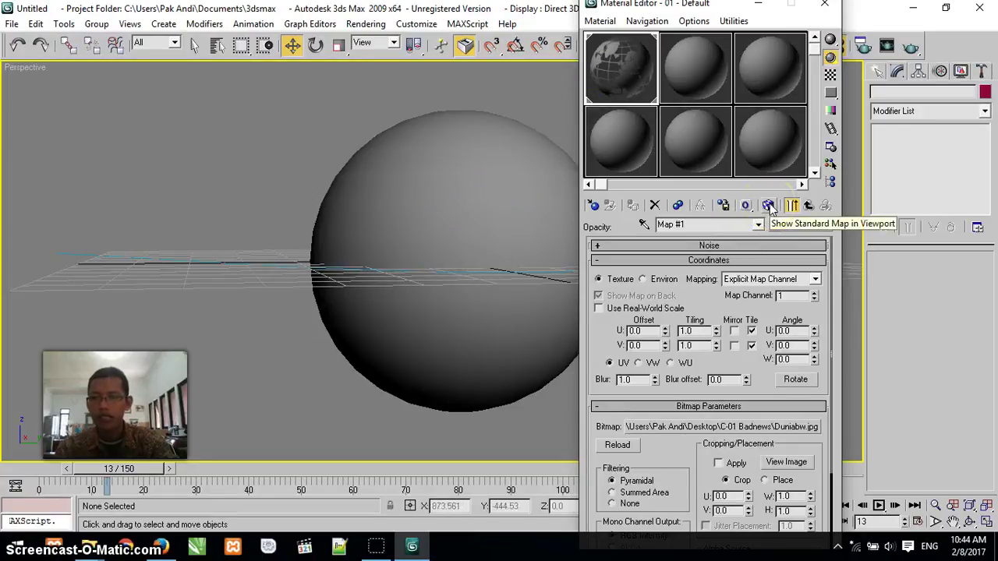
click(768, 205)
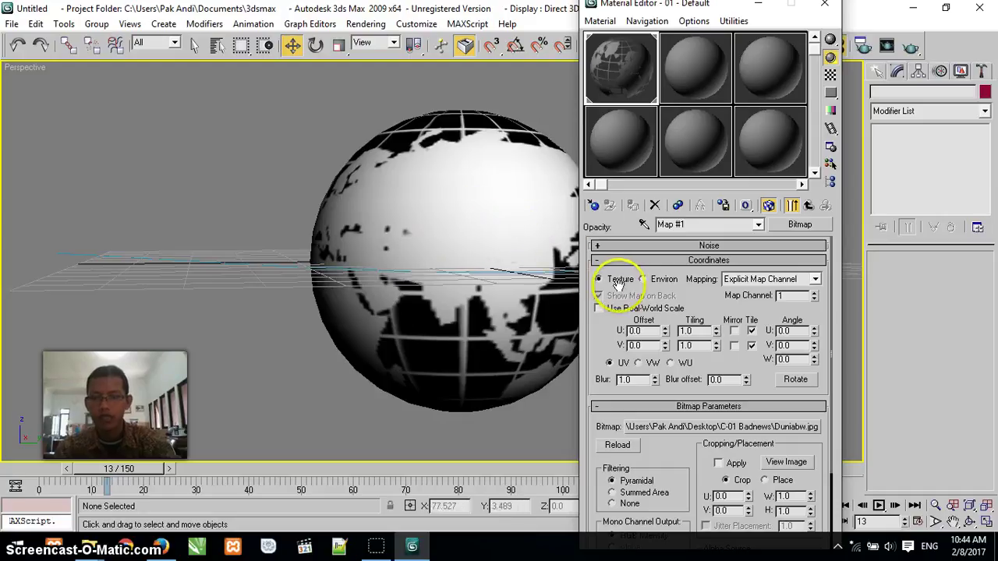
Step: Try VW mapping for the world-map bitmap, return it to UV and close the Material Editor
scroll(701, 323, down, 3)
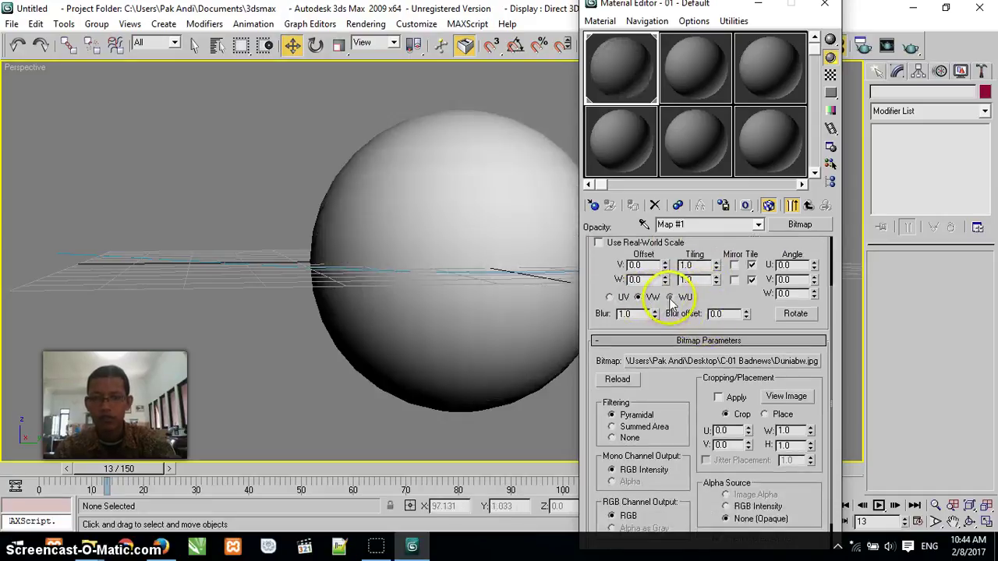
click(609, 296)
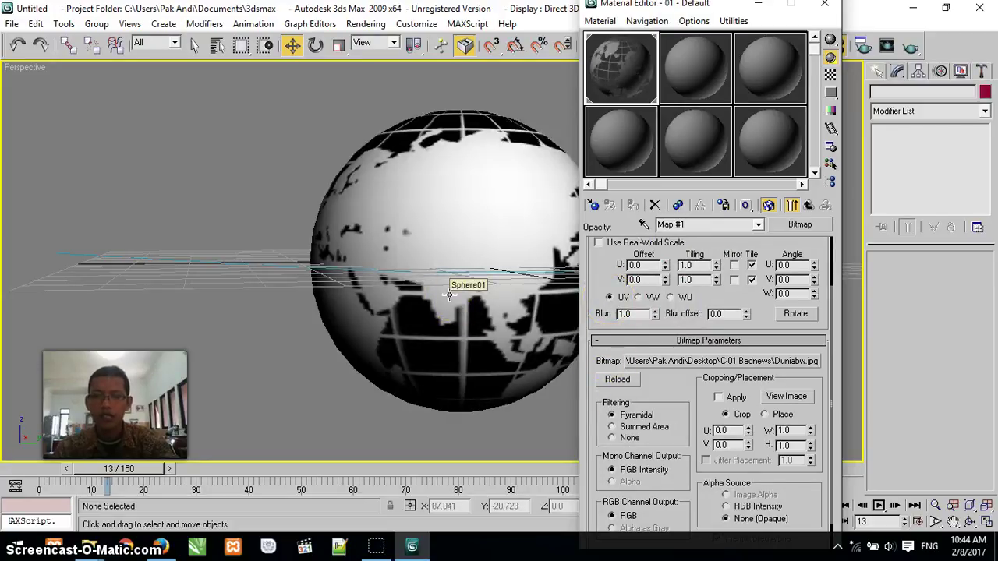
click(727, 520)
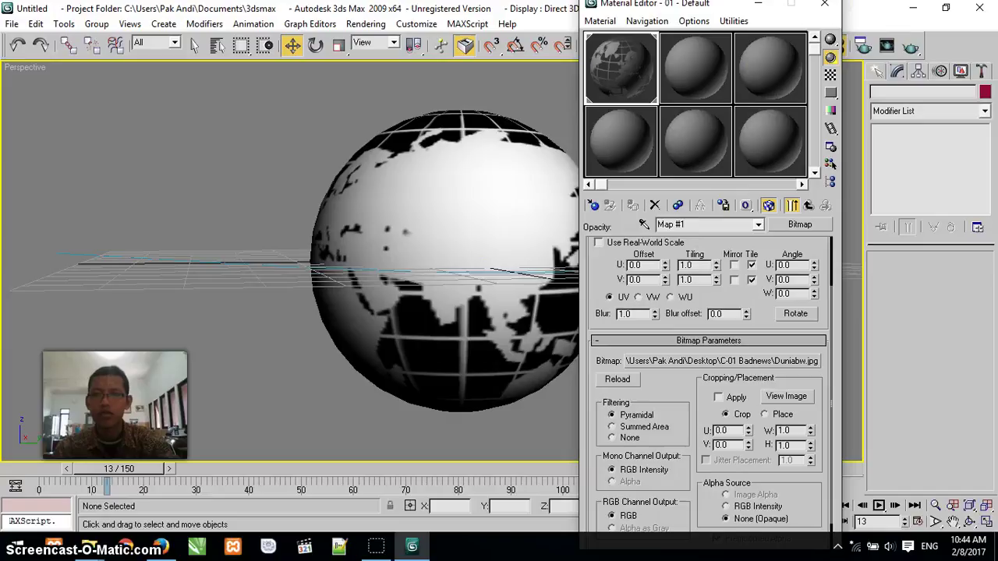
click(824, 7)
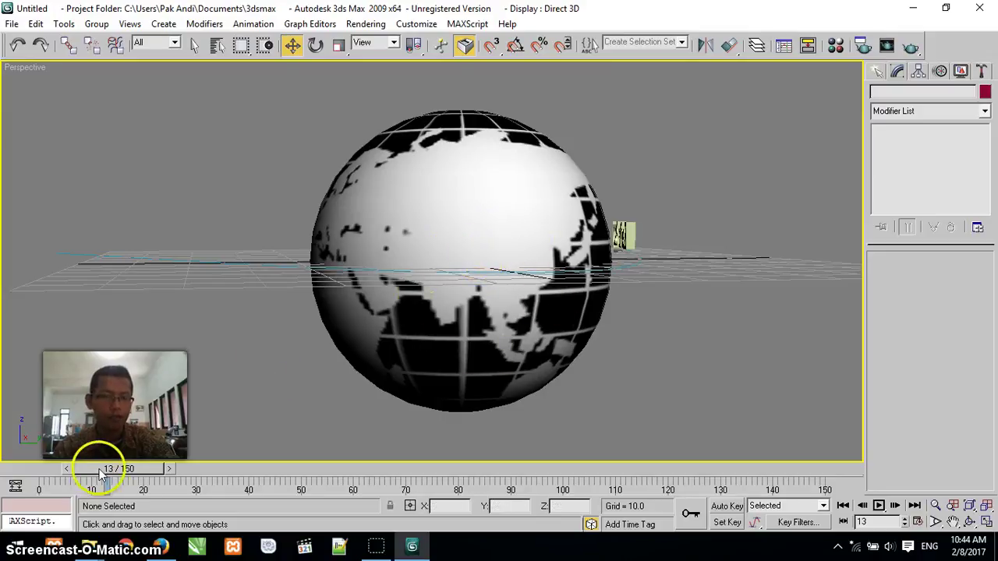
Step: Animate the globe with Auto Key from frame 0 to frame 150, rotating it about -655.77 degrees around the Z axis
drag(106, 473, 18, 473)
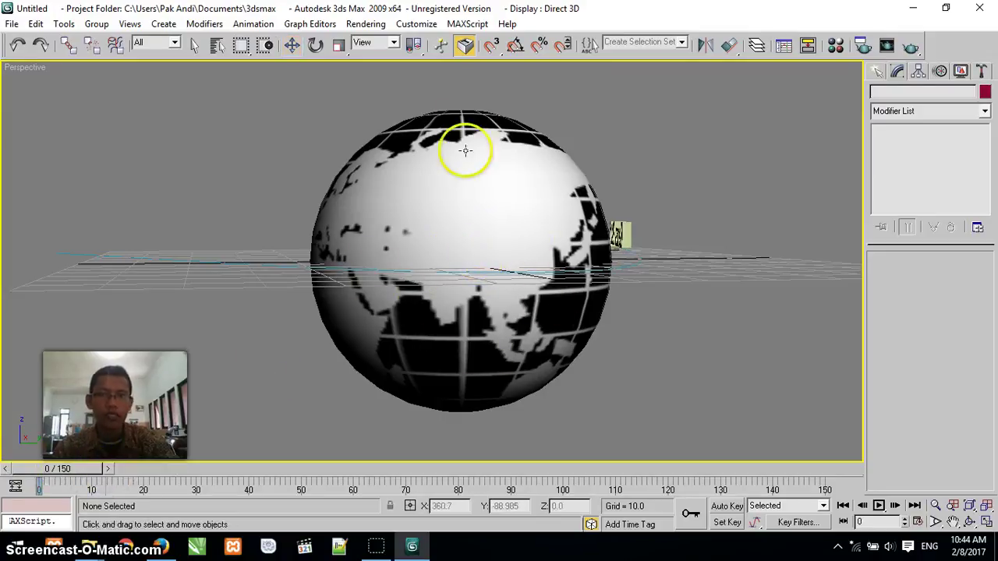
click(498, 195)
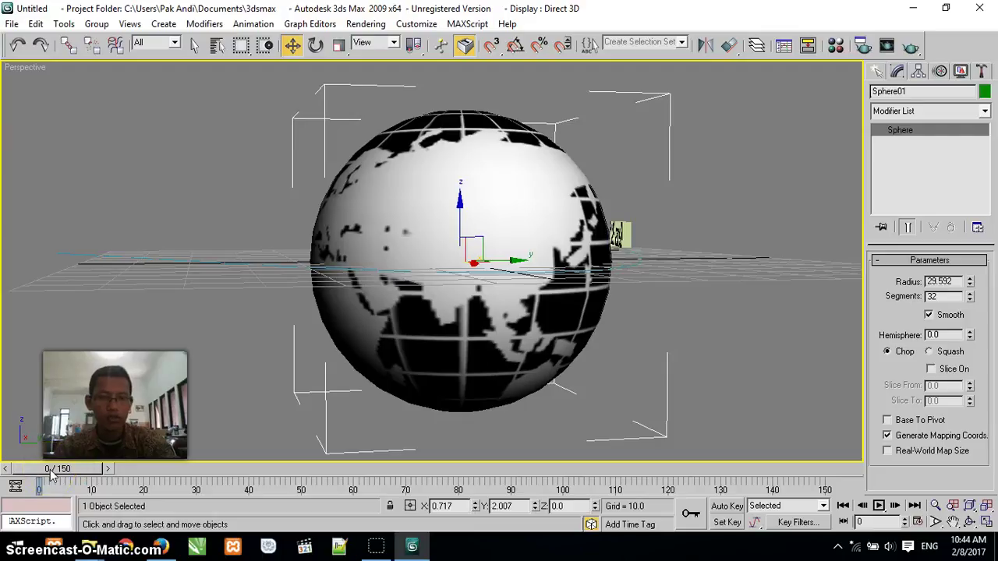
click(727, 506)
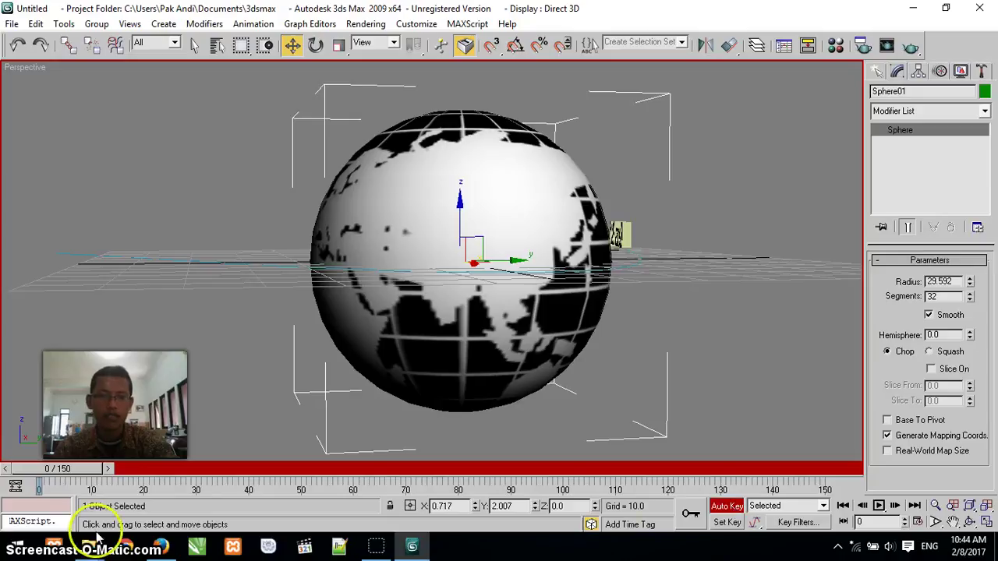
drag(41, 470, 807, 480)
key(w)
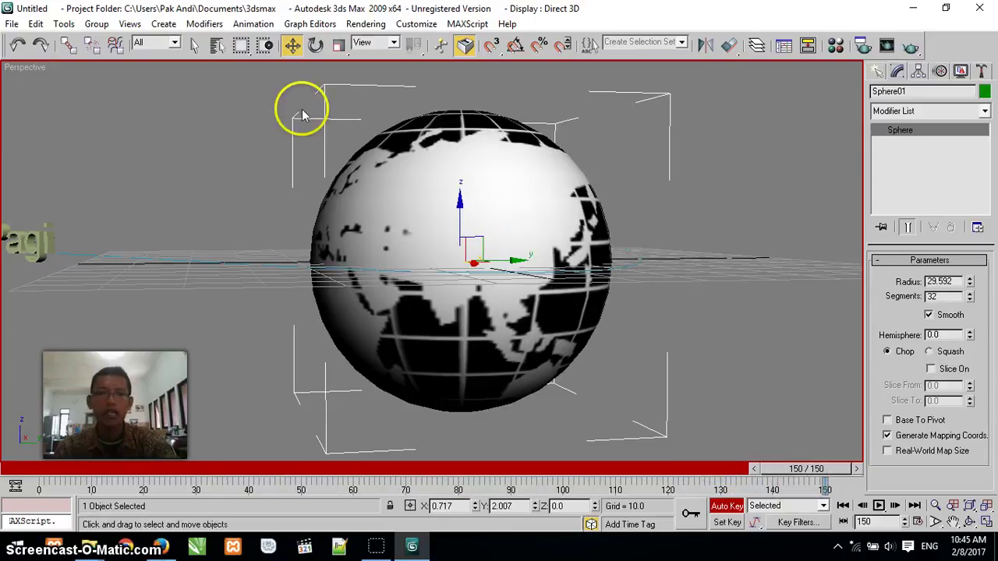
click(316, 47)
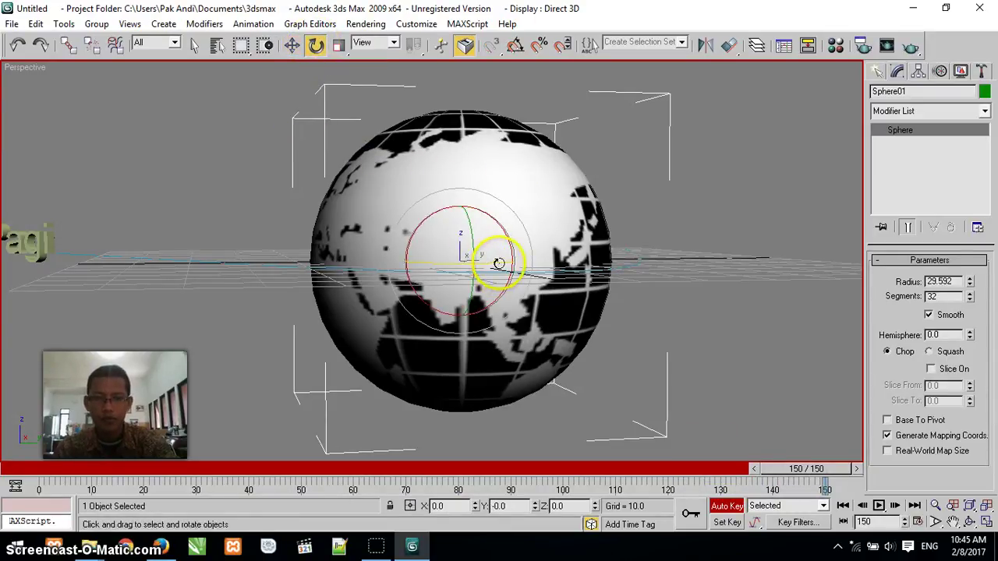
drag(495, 264, 527, 299)
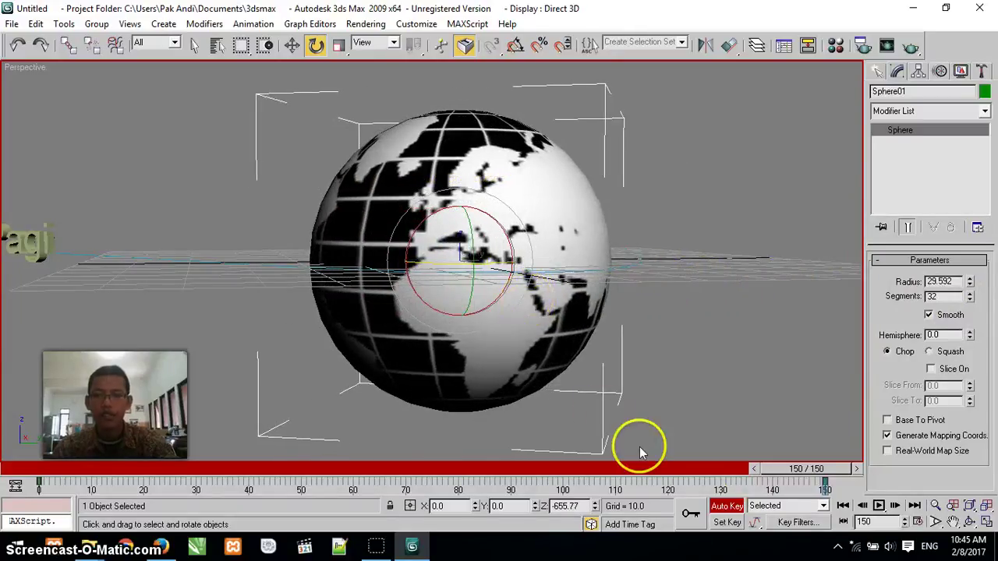
Step: Play the animation to check the globe's spin, stop it and turn off Auto Key
click(879, 505)
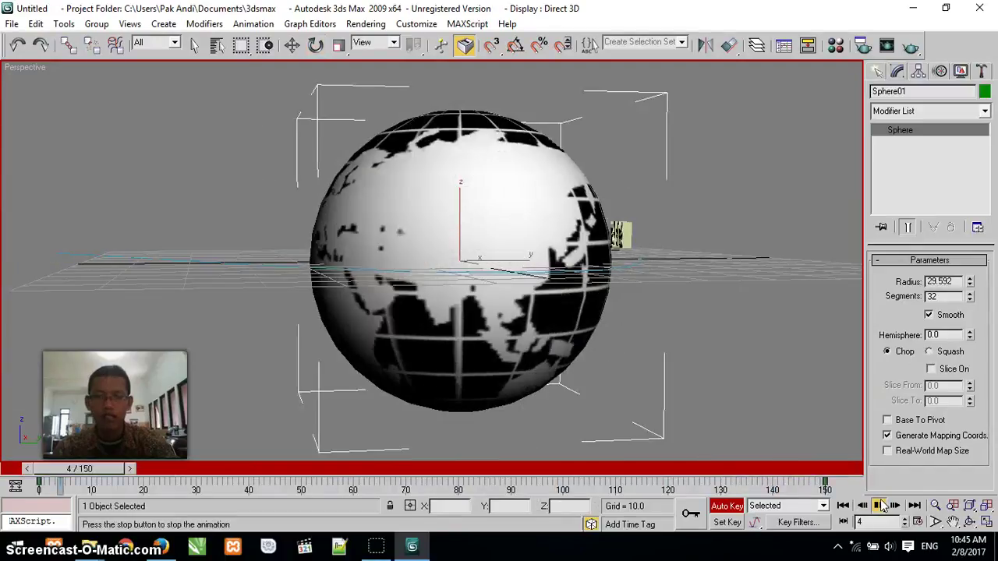
click(879, 505)
key(e)
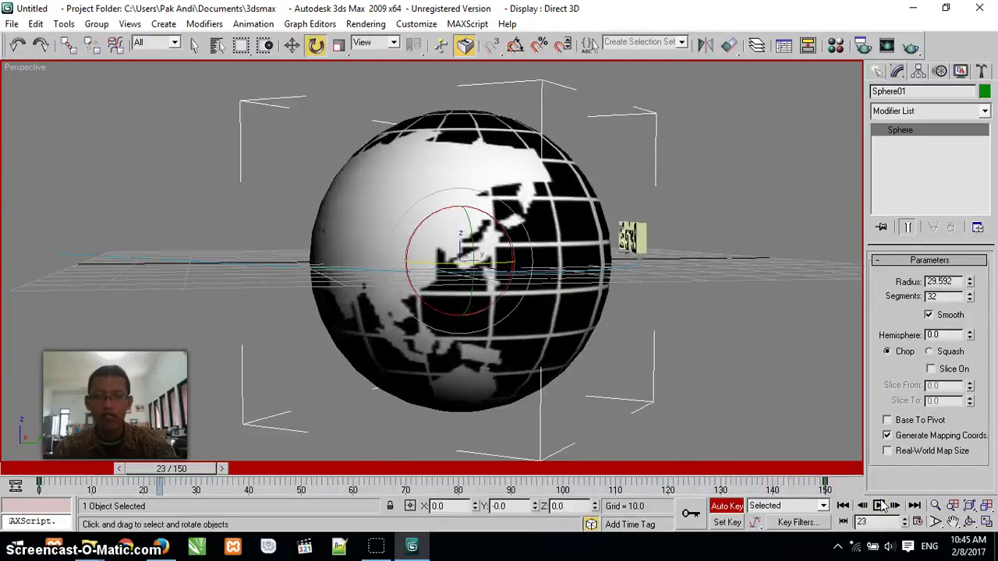
click(729, 507)
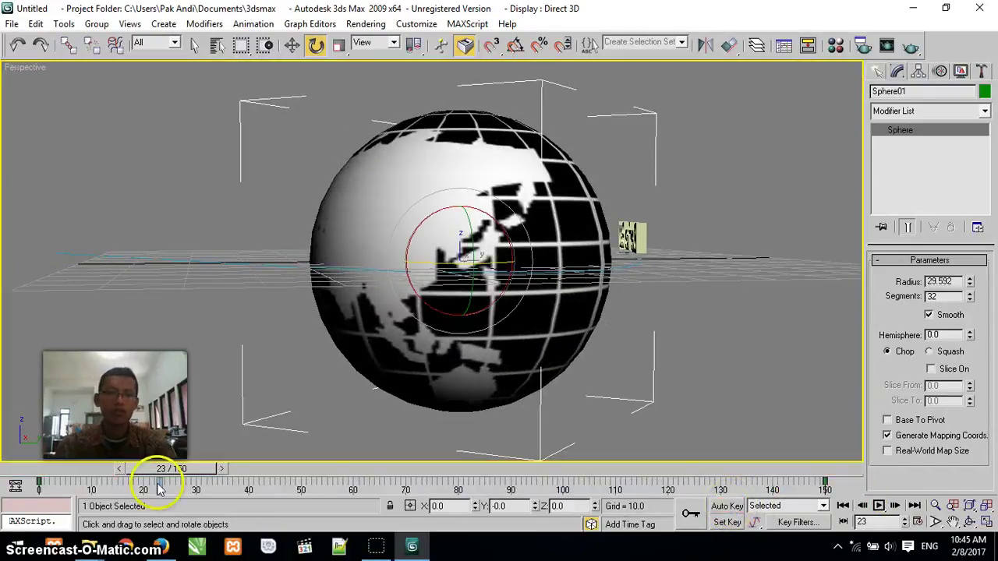
Step: Scrub the timeline to frame 150 to examine the globe and text at the end of the animation
drag(179, 474, 832, 491)
key(e)
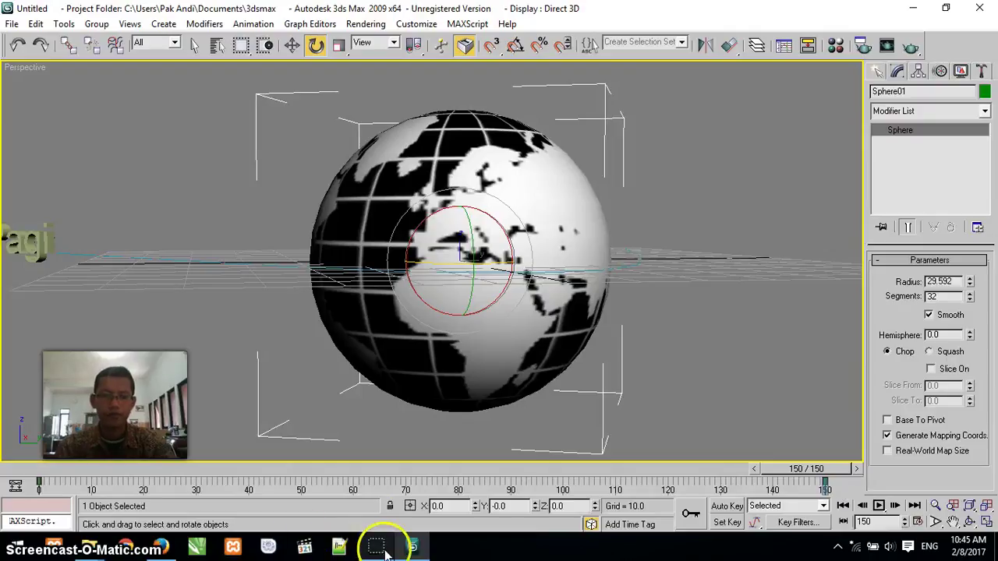
mouse_move(381, 551)
click(420, 351)
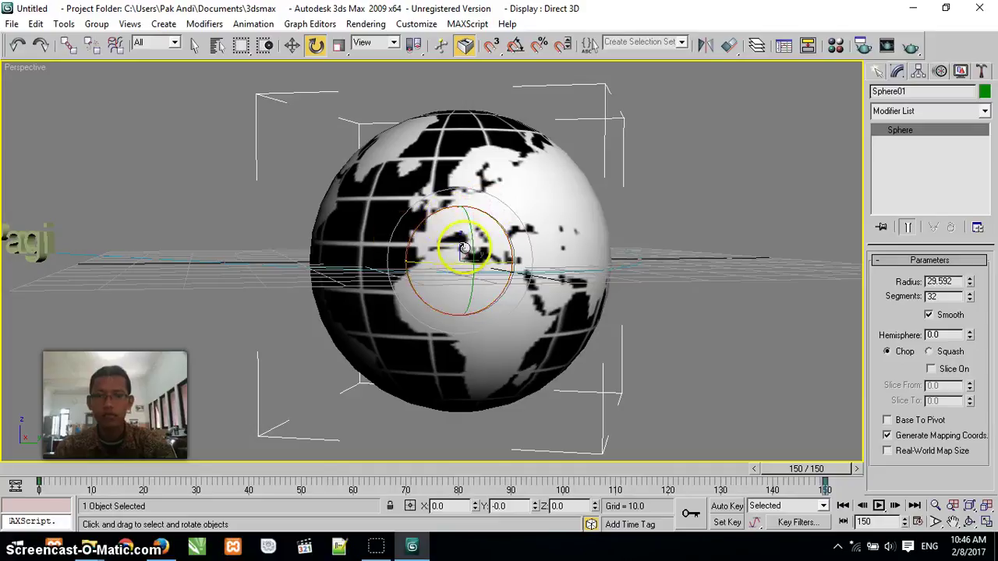
Step: Clone the globe as one independent copy named Sphere02, offset along negative X in the Top view
click(986, 522)
click(495, 229)
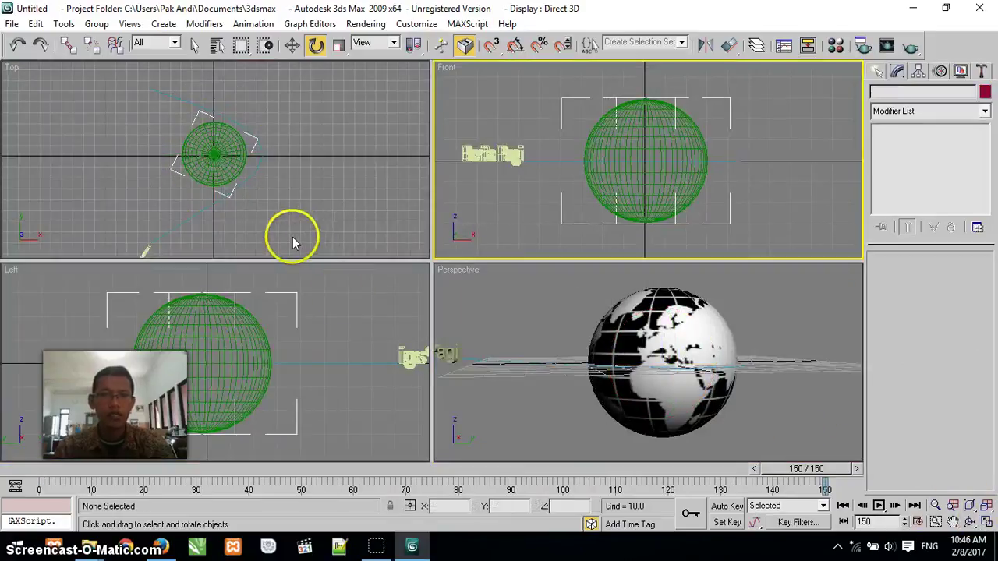
click(229, 148)
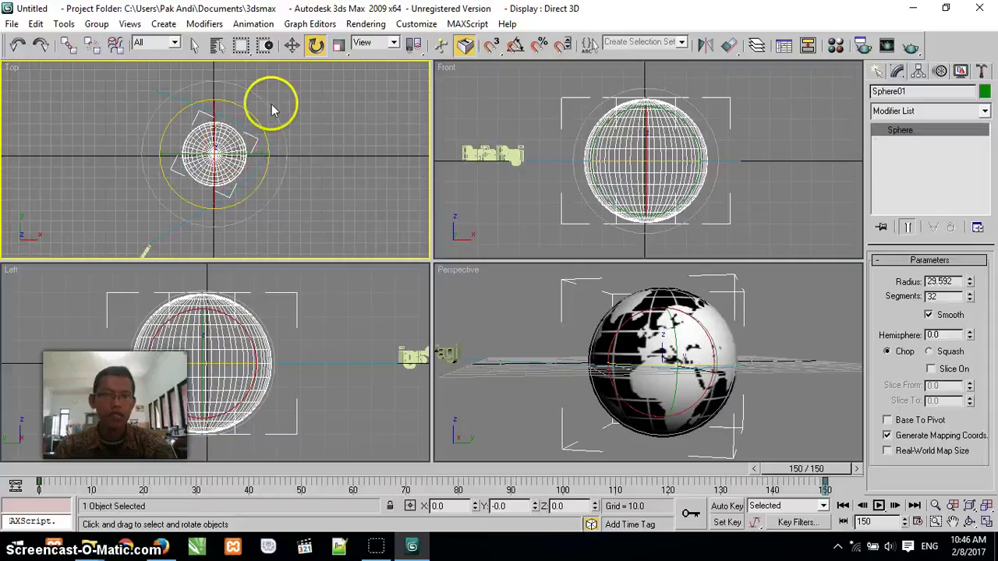
click(292, 45)
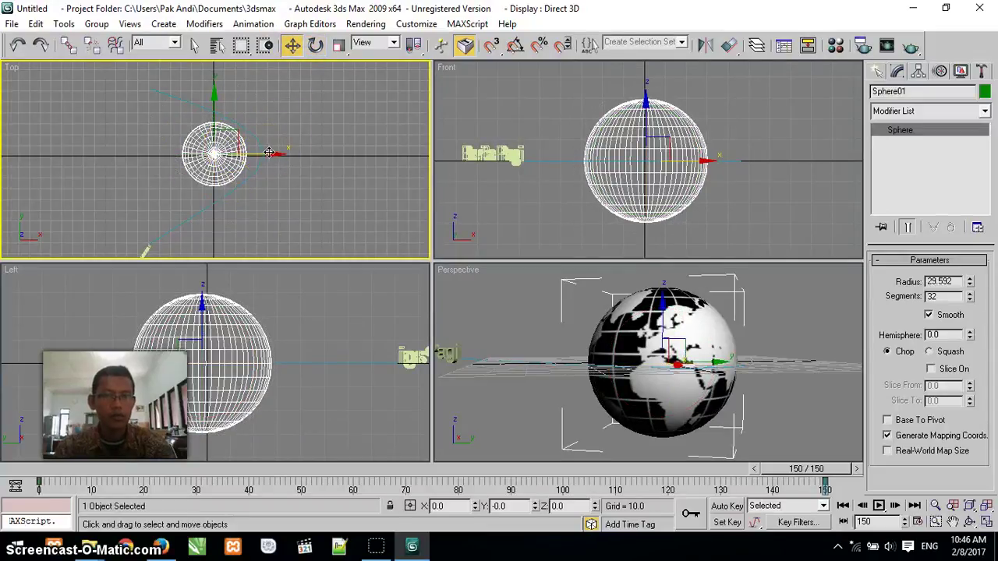
shift+drag(271, 152, 194, 156)
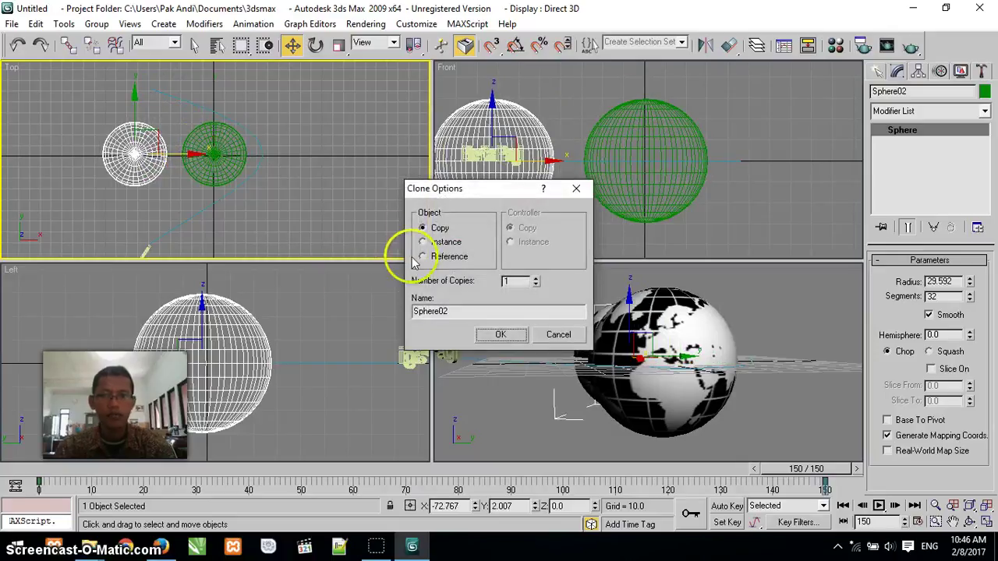
click(494, 335)
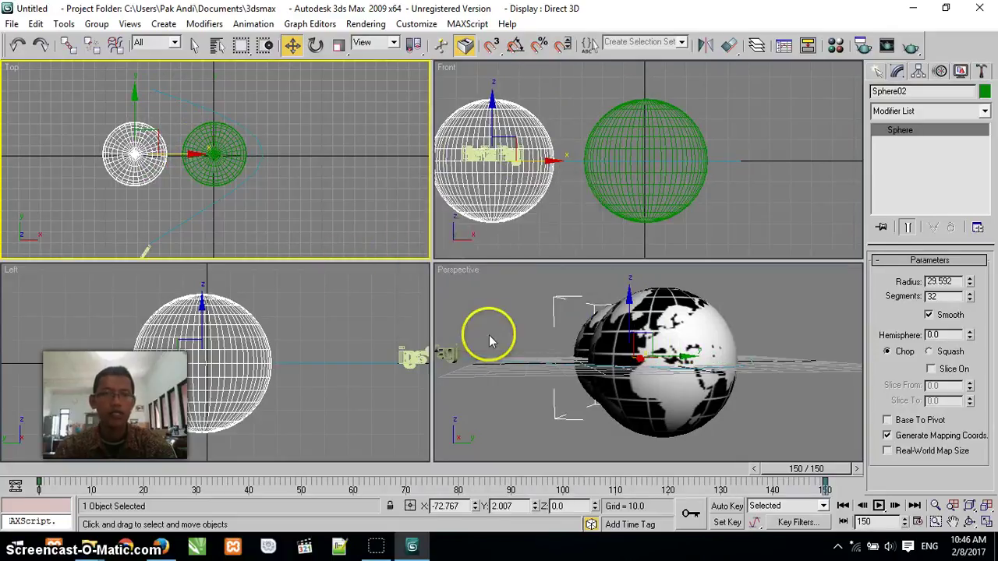
Step: Scale the copied sphere uniformly to about 674% and move it along X to about 0.88, centred around the original globe
click(338, 45)
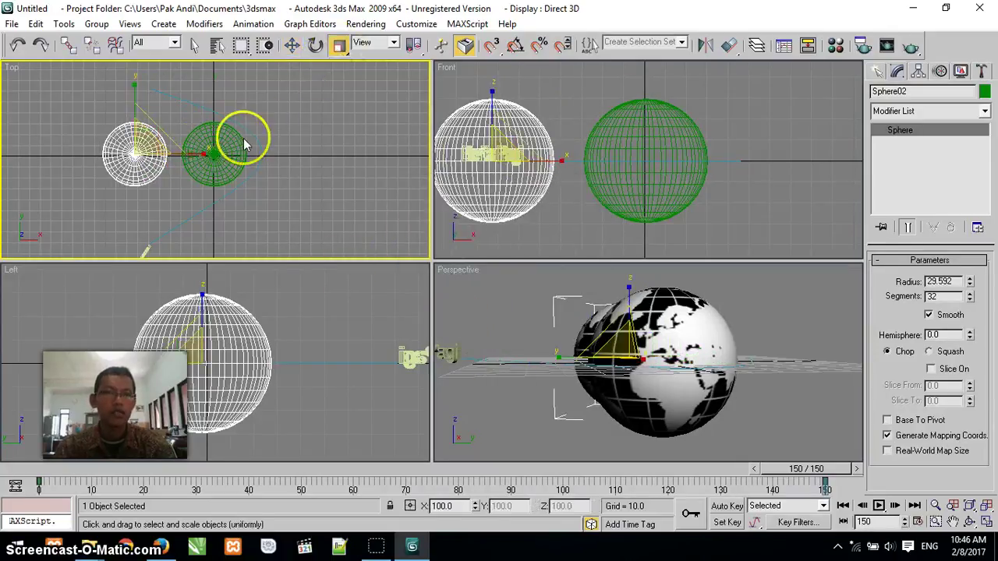
drag(142, 145, 165, 124)
click(292, 45)
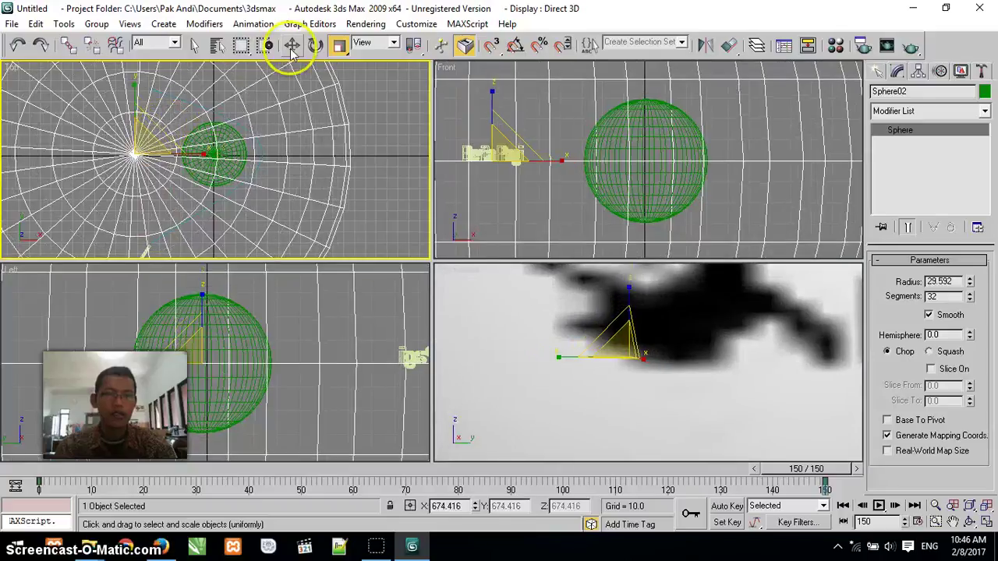
click(211, 149)
drag(211, 150, 266, 148)
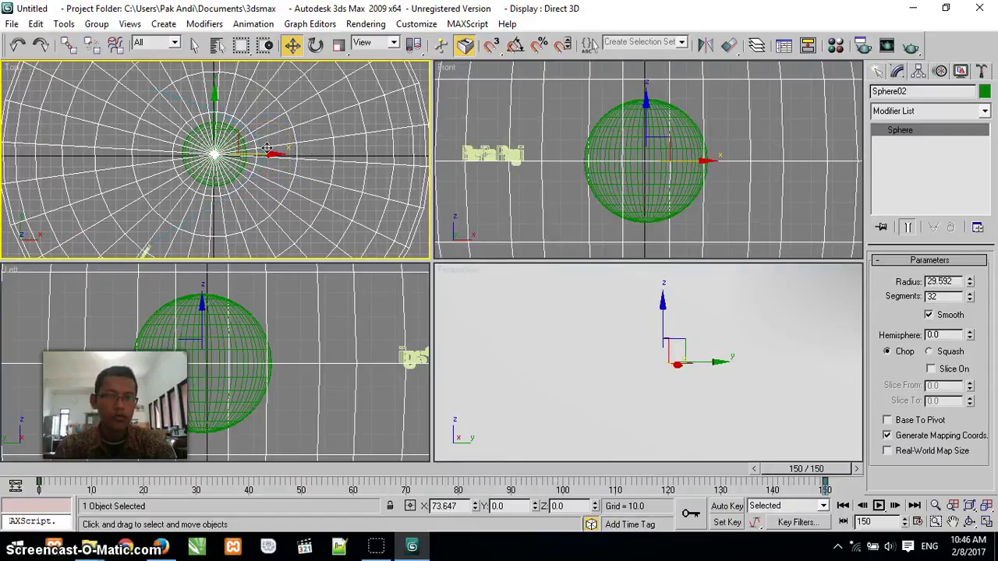
click(672, 386)
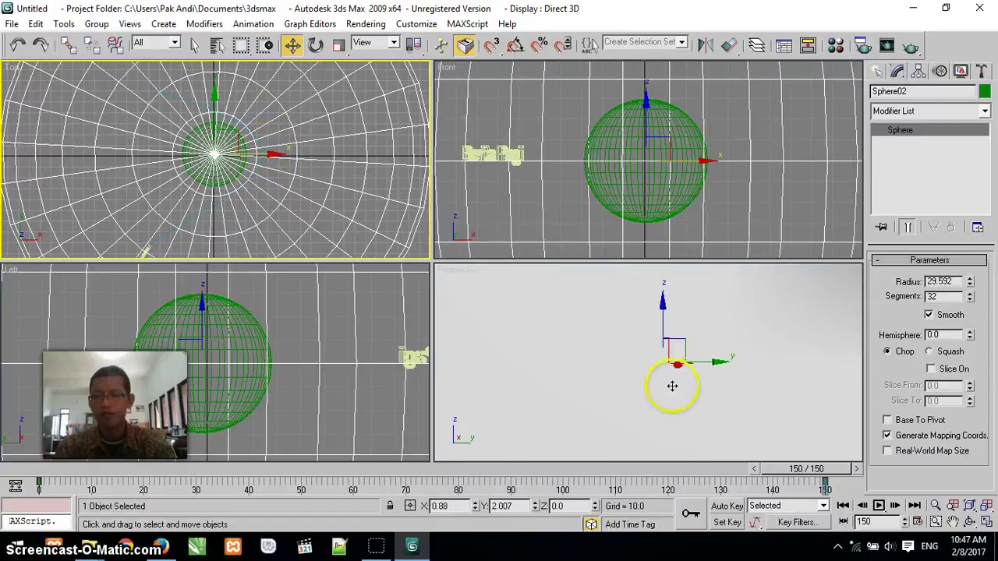
click(986, 507)
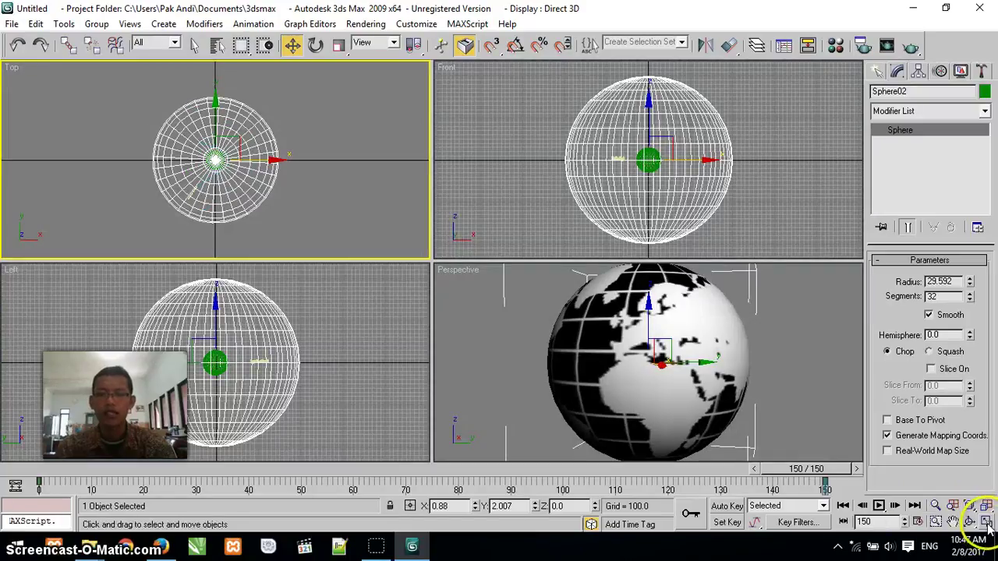
click(986, 522)
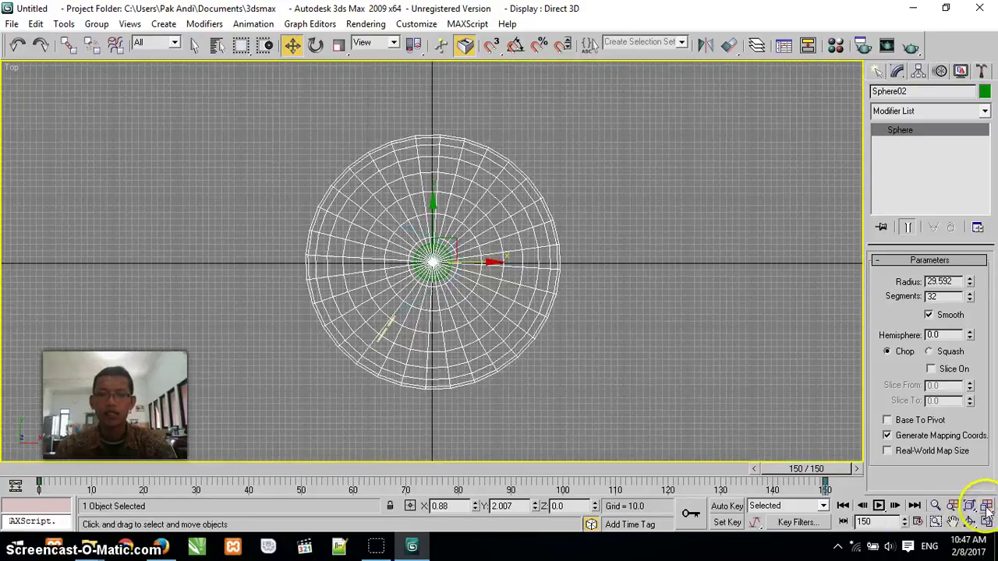
click(986, 521)
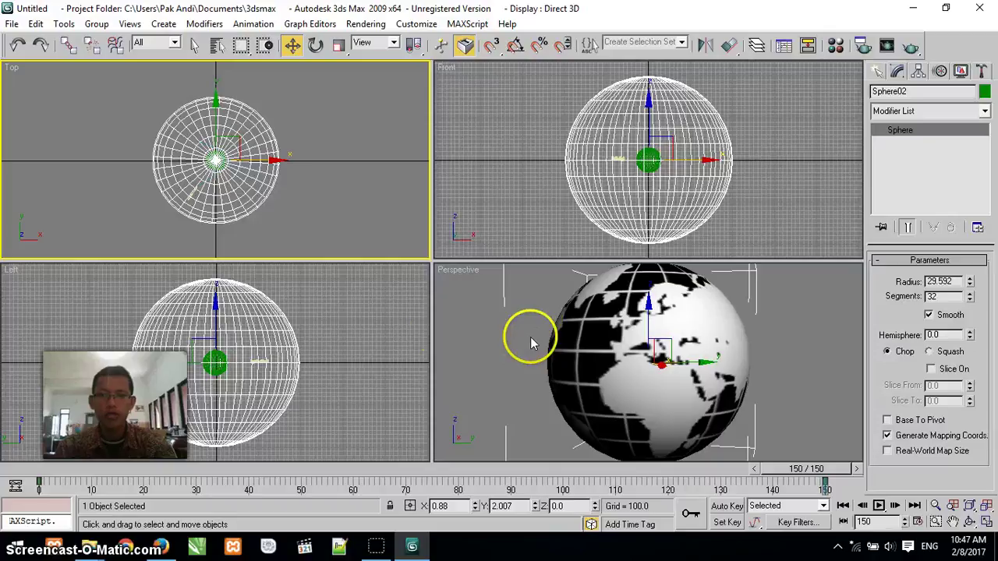
Step: Duplicate the world-map material into the second sample slot and rename the copy "bumi besar"
click(456, 295)
key(m)
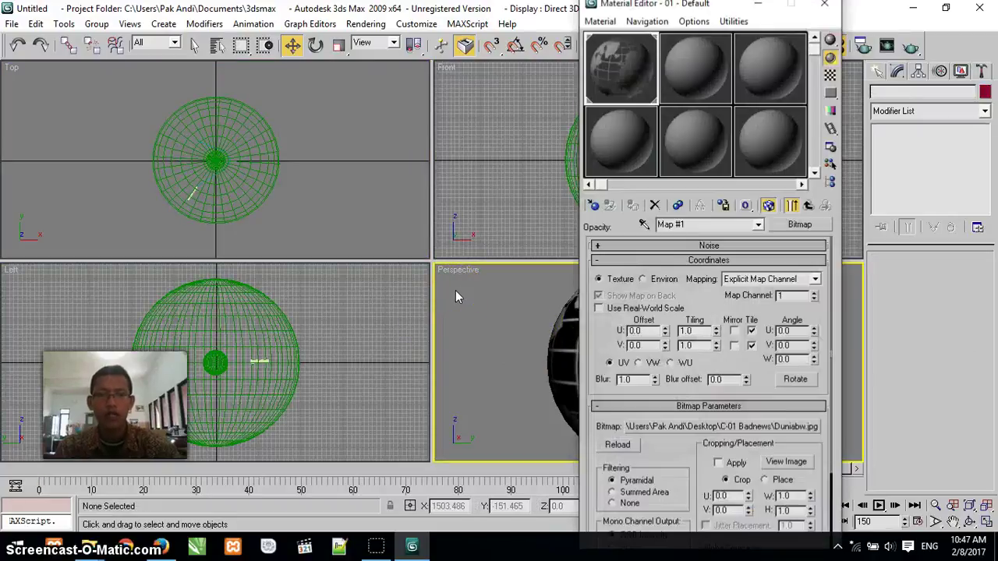
drag(721, 8, 325, 43)
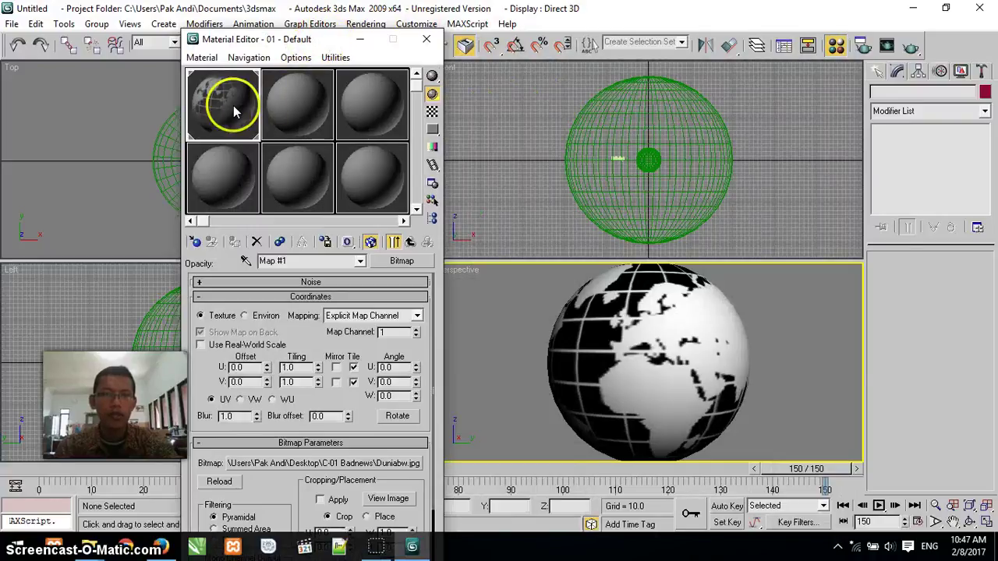
drag(233, 105, 304, 109)
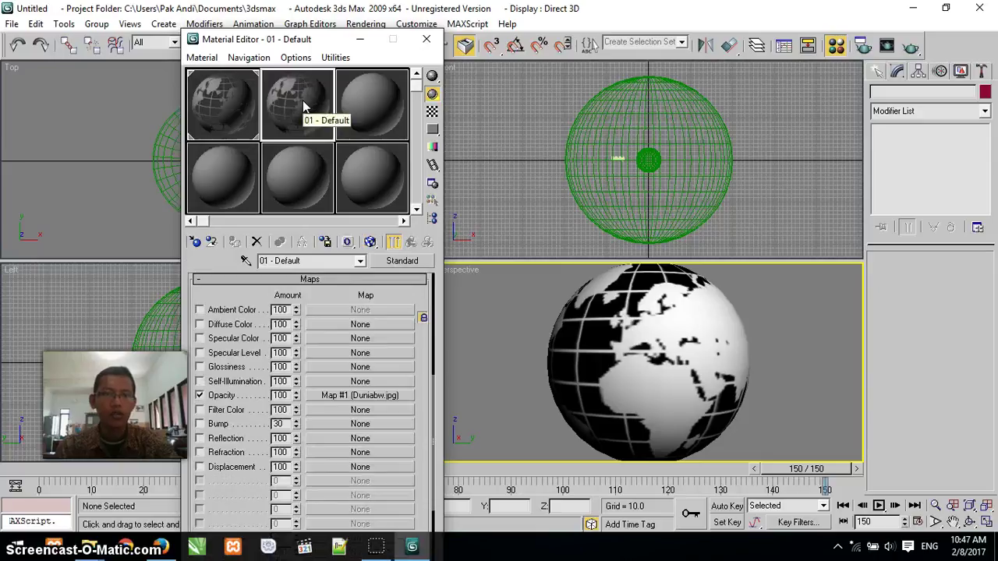
click(298, 121)
click(211, 242)
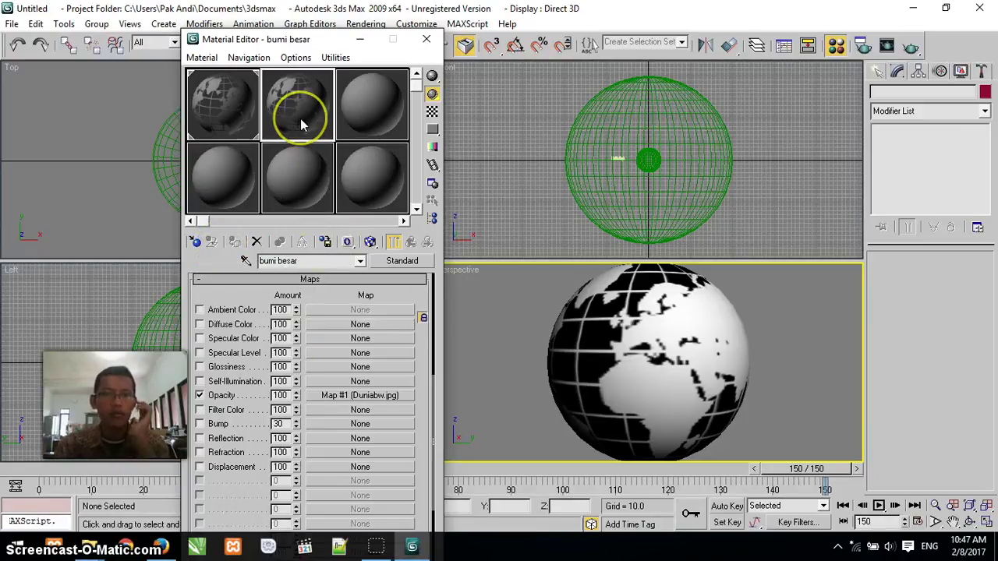
Step: Set the Output Amount of the "bumi besar" material's opacity bitmap to 0.3
click(347, 396)
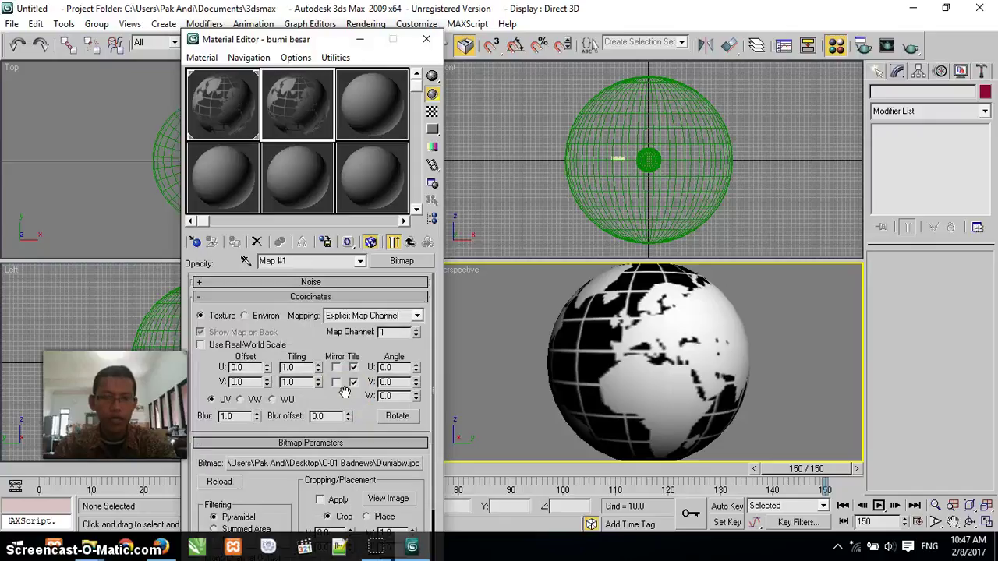
click(199, 294)
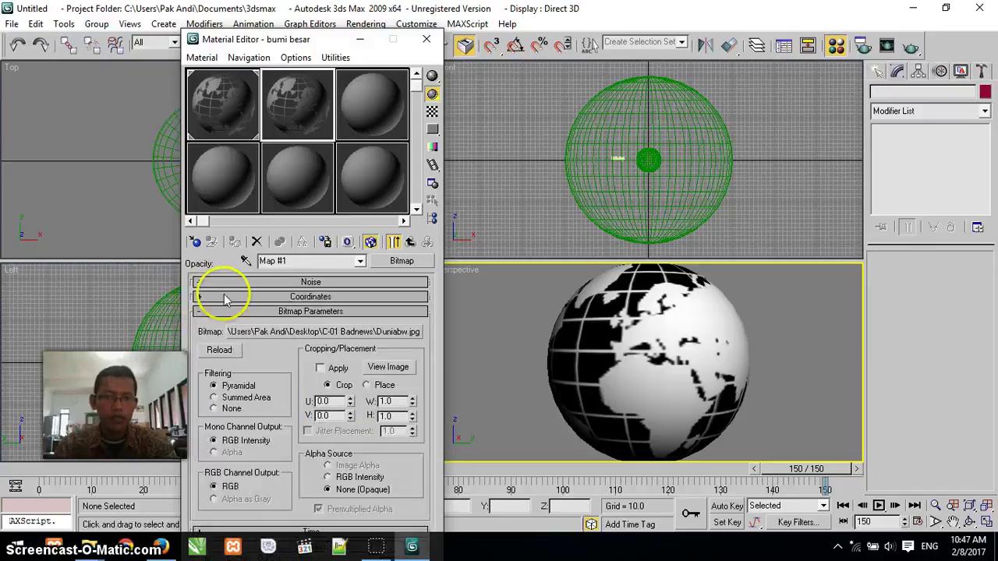
click(396, 242)
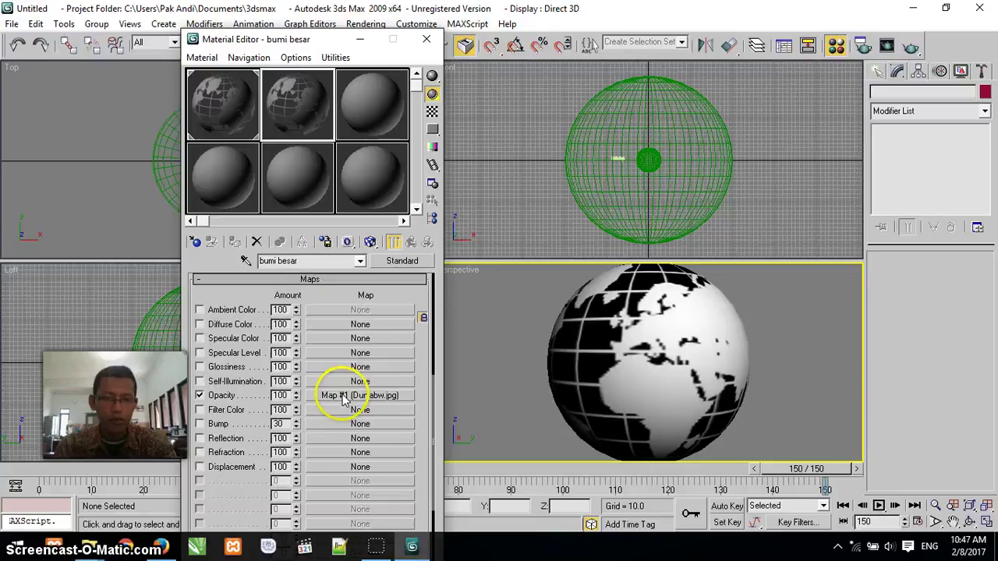
click(343, 396)
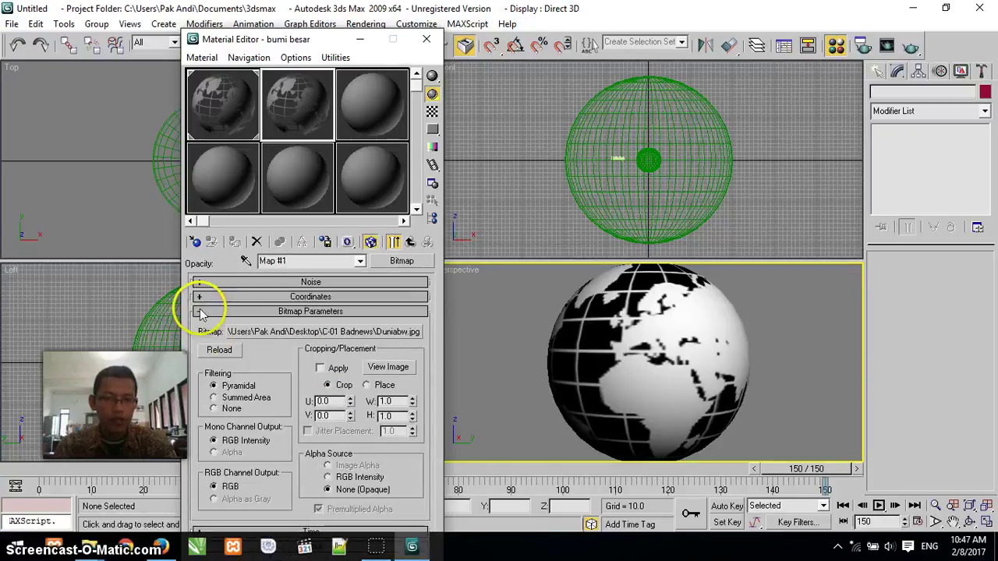
click(207, 312)
click(200, 339)
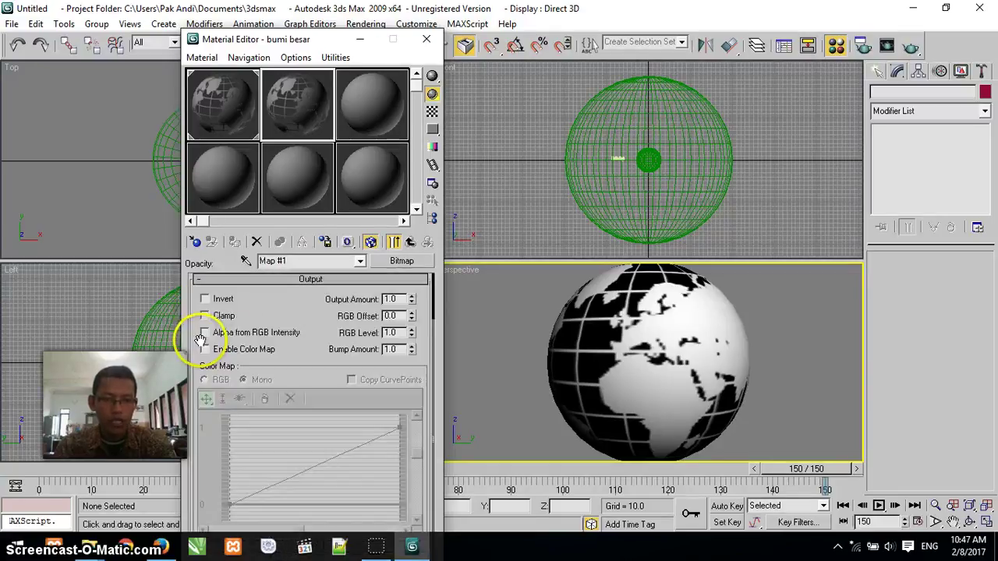
double_click(379, 299)
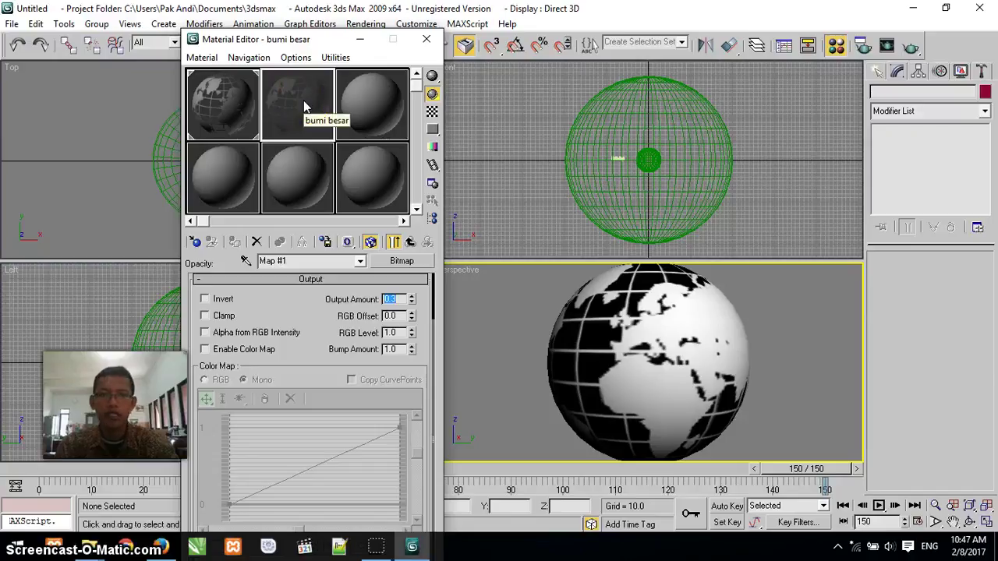
Step: Apply the "bumi besar" material to the large sphere Sphere02 and preview the animation with both spheres
click(655, 330)
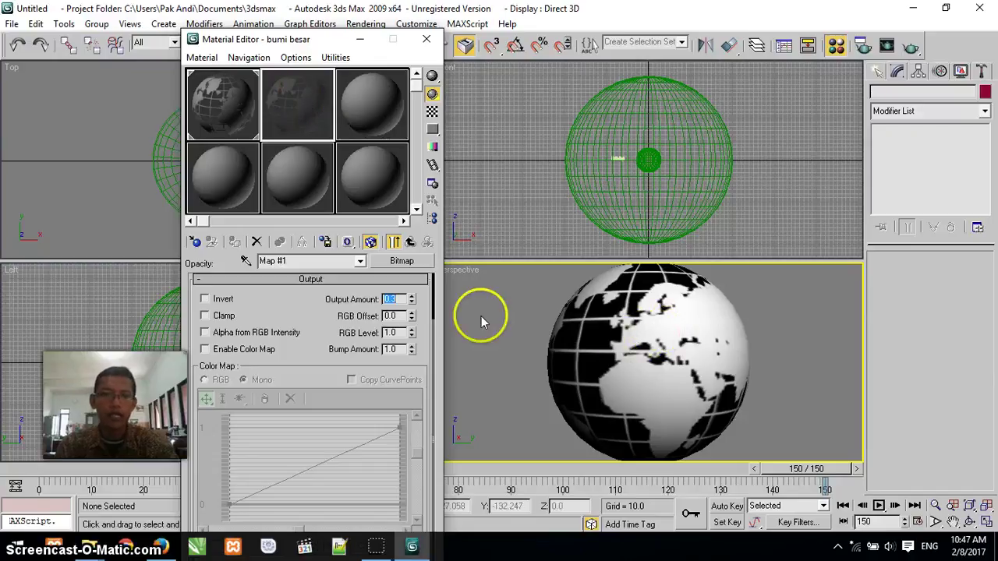
drag(301, 107, 607, 340)
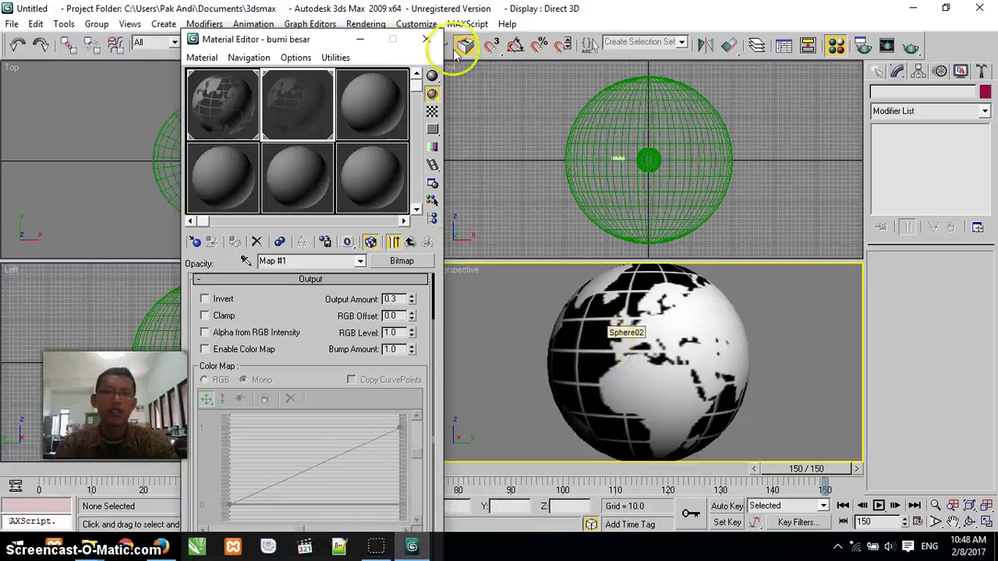
click(427, 39)
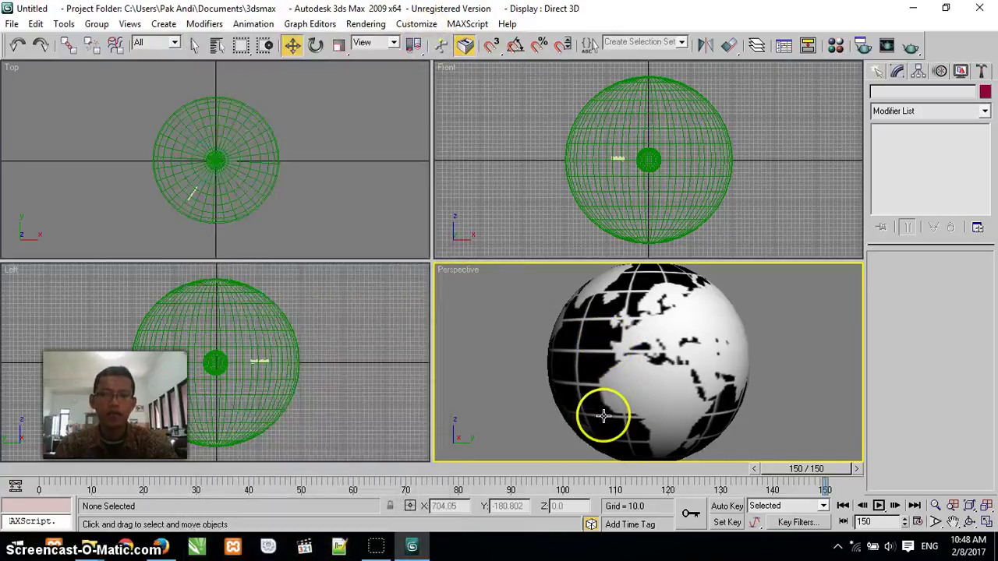
click(879, 505)
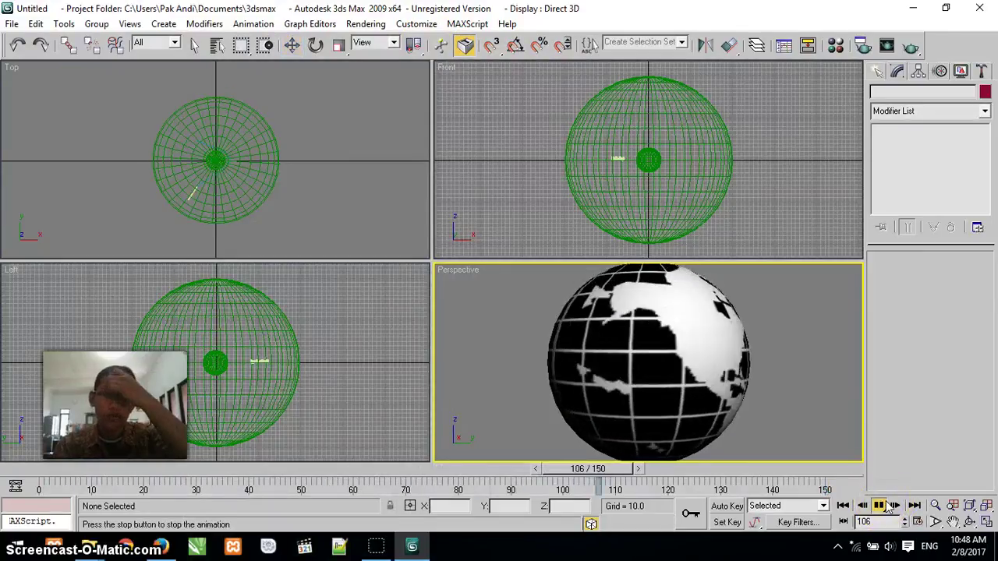
click(880, 505)
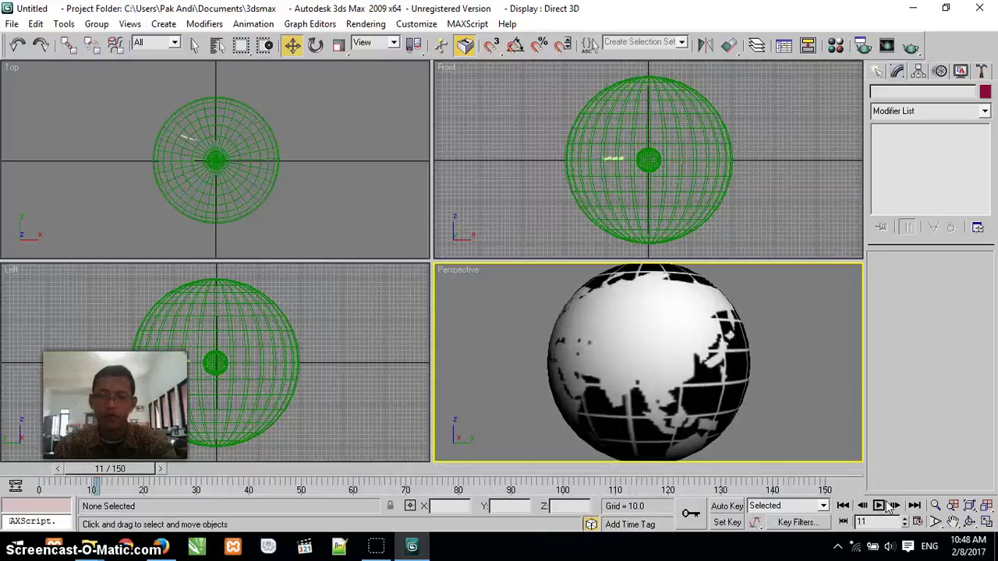
Step: At frame 69, create a target camera in the Top view, placed outside the spheres on the positive X side and aimed at their centre
click(877, 72)
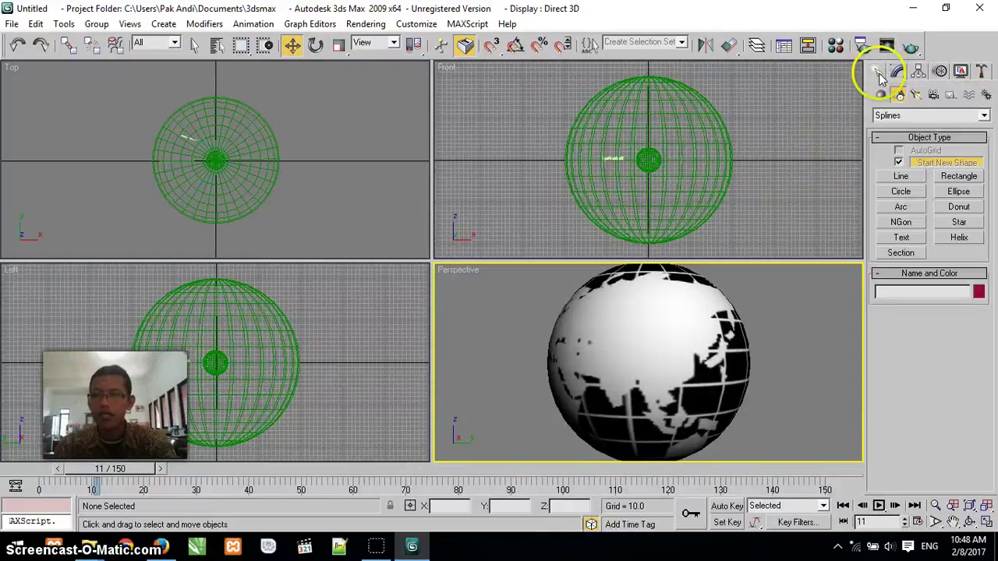
click(933, 95)
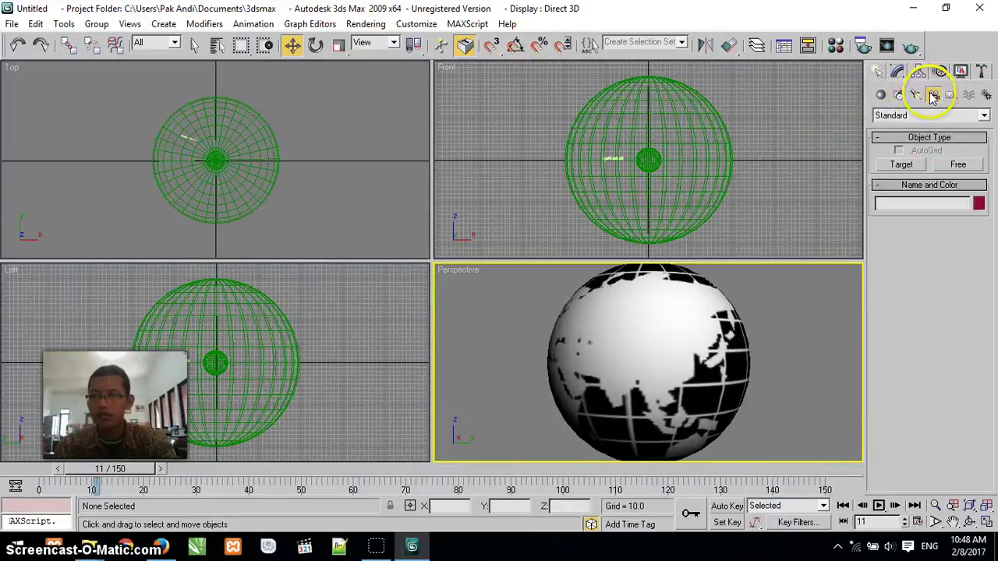
click(902, 164)
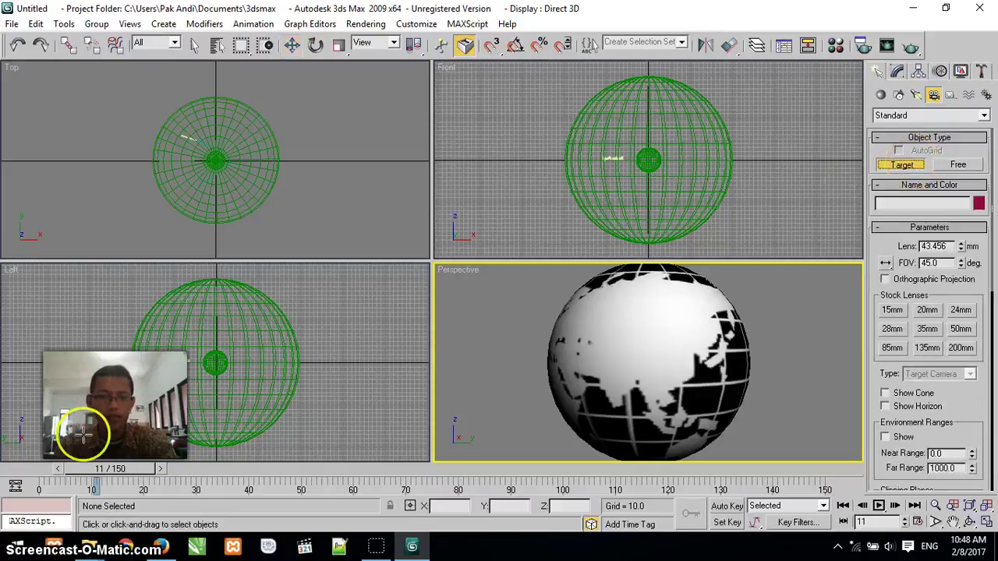
drag(156, 468, 393, 465)
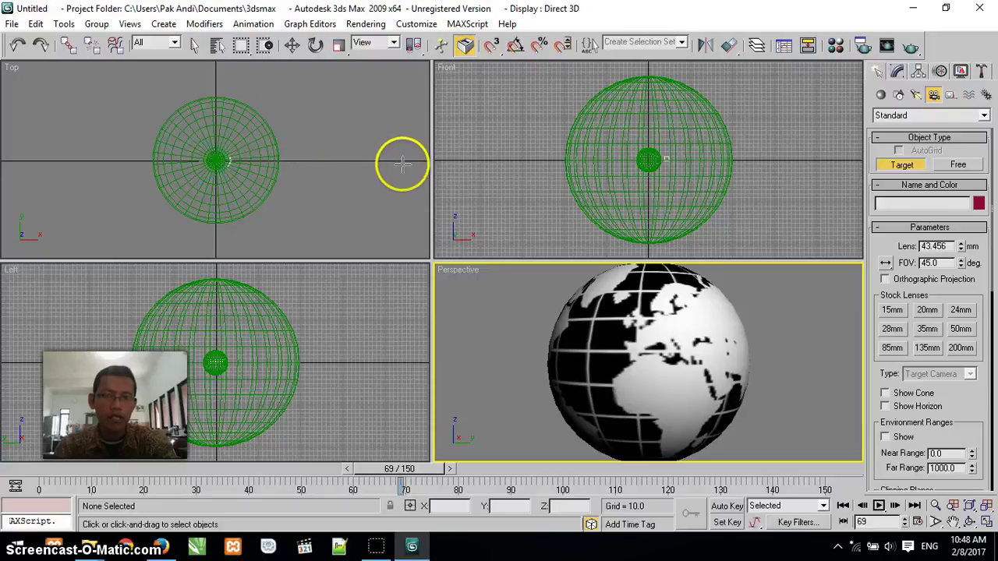
drag(403, 164, 219, 161)
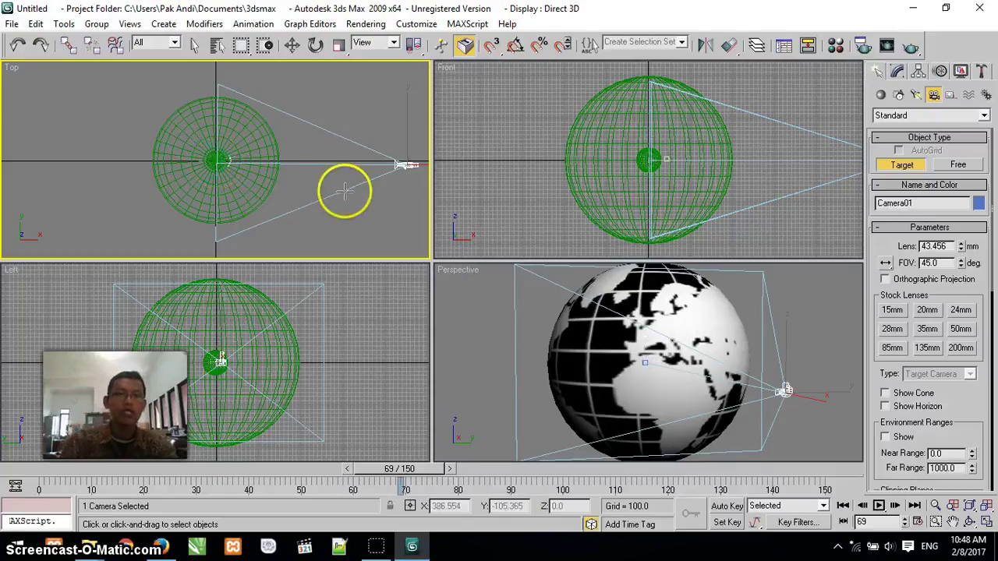
Step: In the Top view, move Camera01.Target to about Y 7 and Camera01 to about Y 3, lining both up with the spheres' centre
click(218, 46)
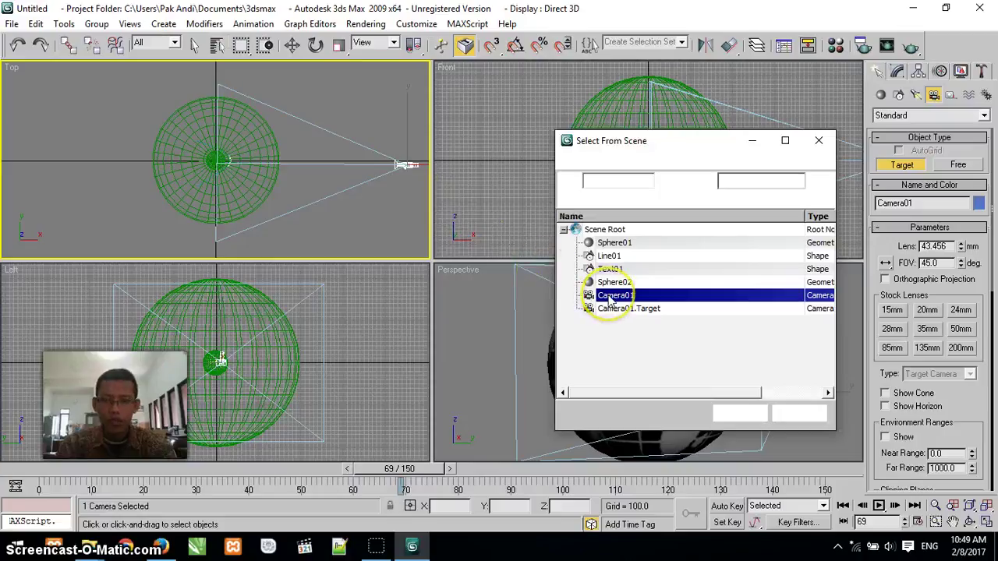
click(617, 310)
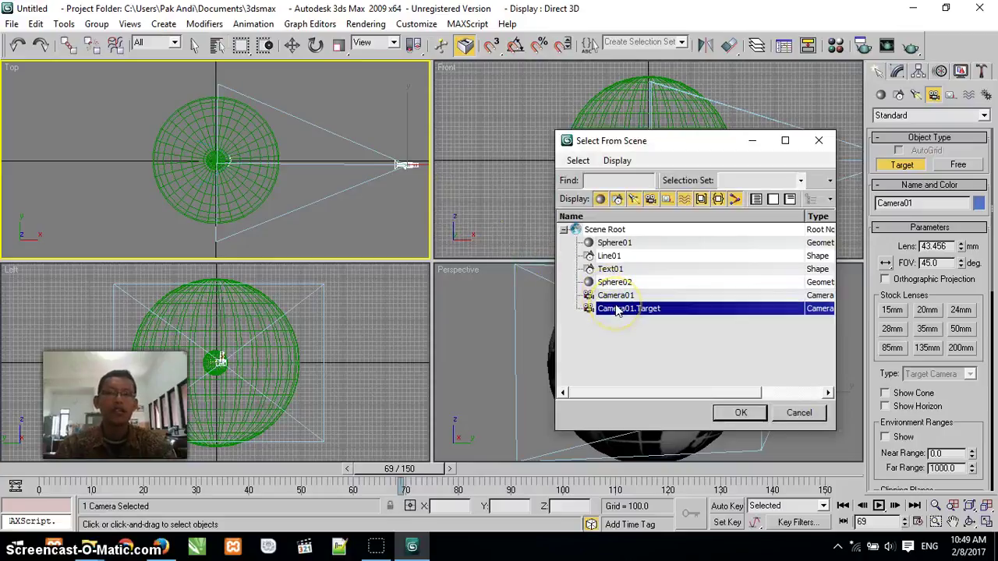
click(740, 412)
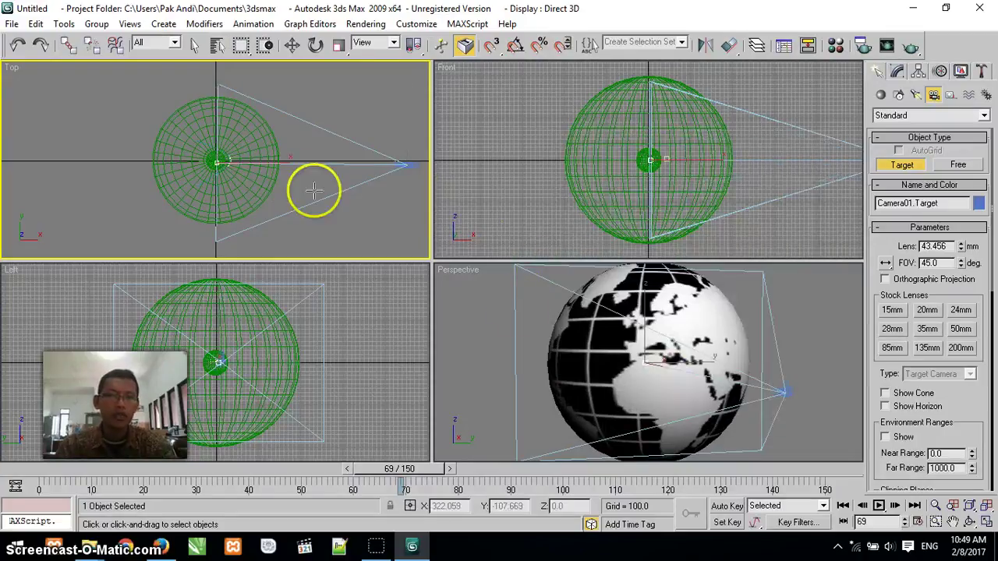
click(291, 44)
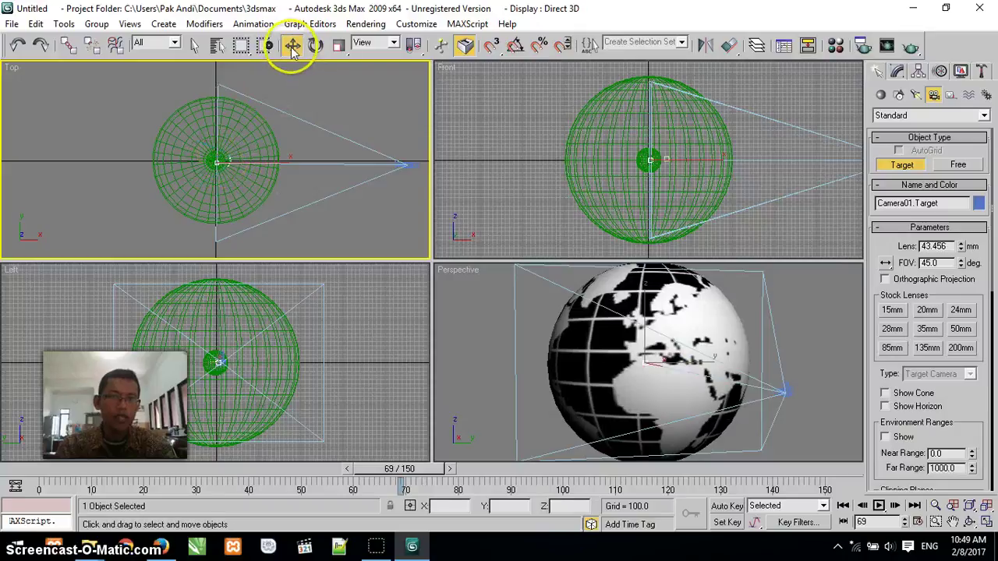
mouse_move(220, 133)
mouse_down()
mouse_move(216, 99)
mouse_move(216, 115)
mouse_up()
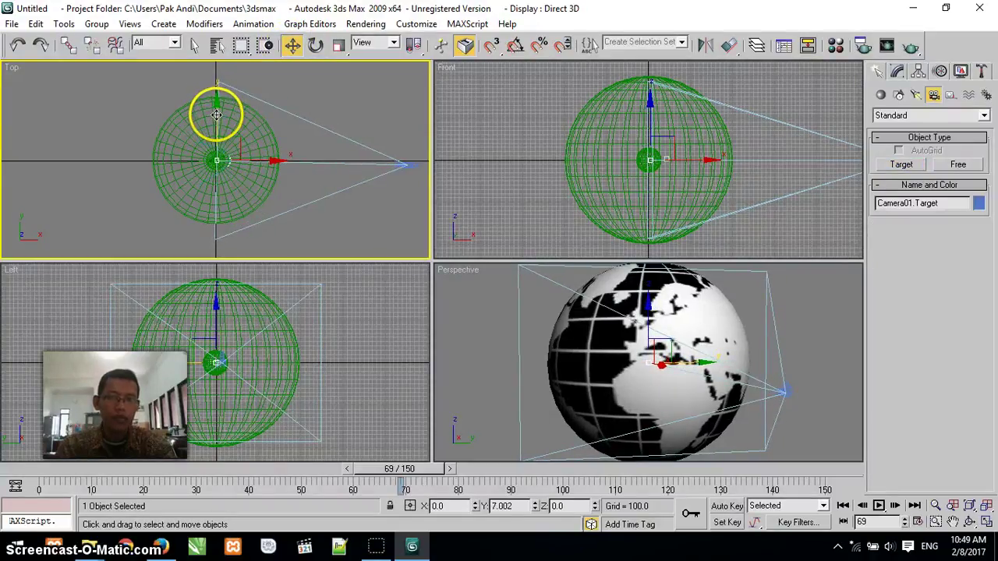
click(407, 164)
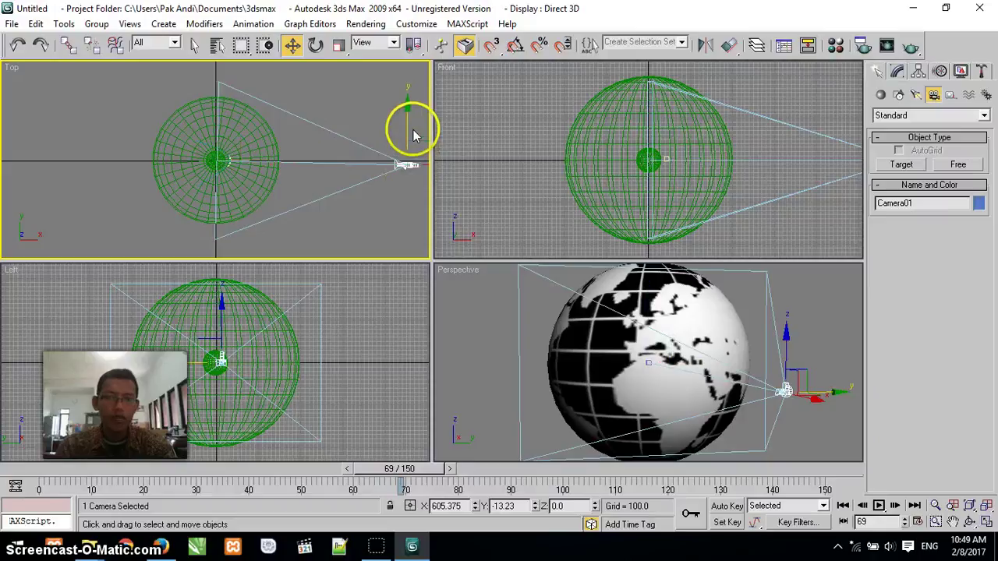
drag(407, 124, 404, 122)
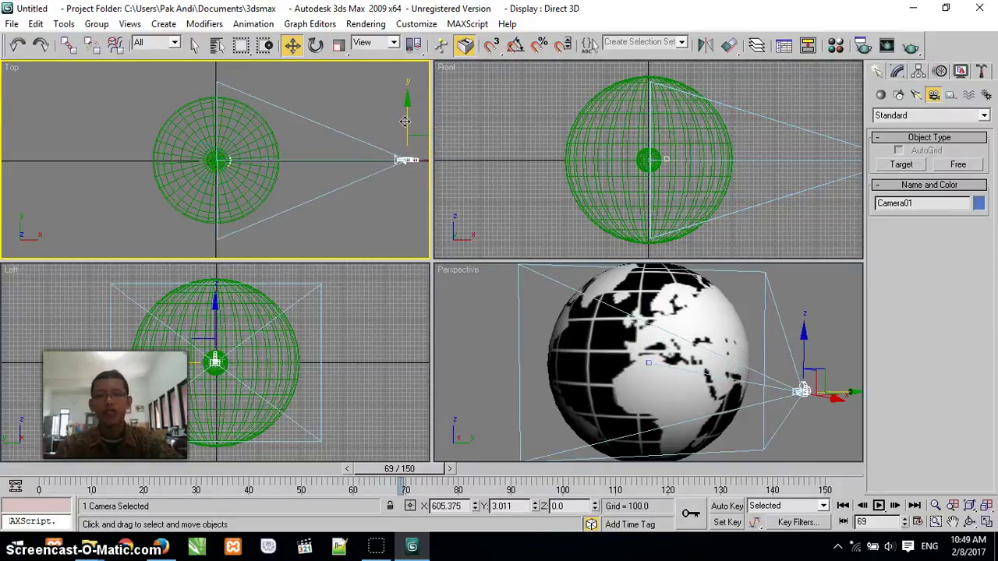
Step: Switch the Left viewport to the Camera01 view and display it with Smooth + Highlights shading
click(28, 308)
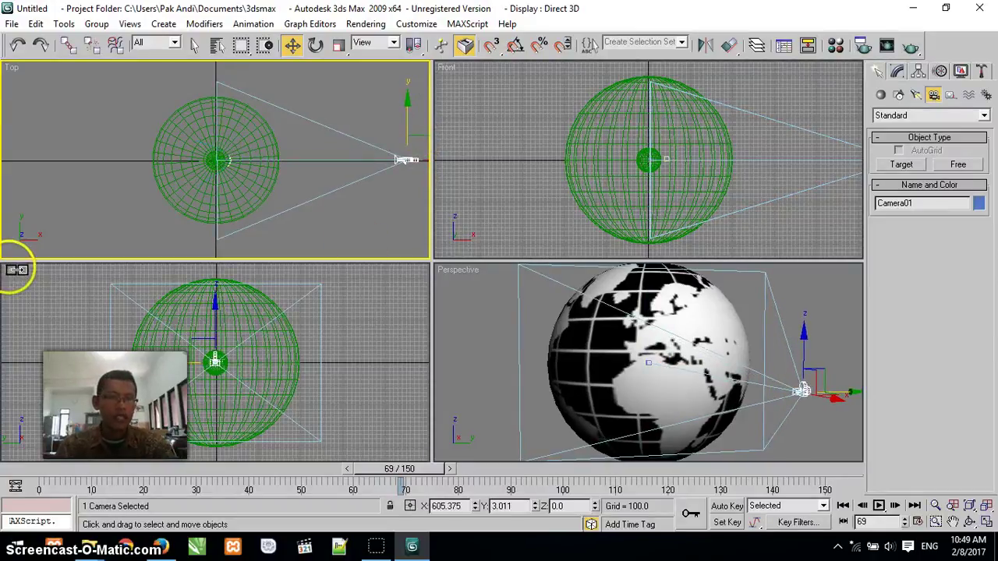
right_click(12, 271)
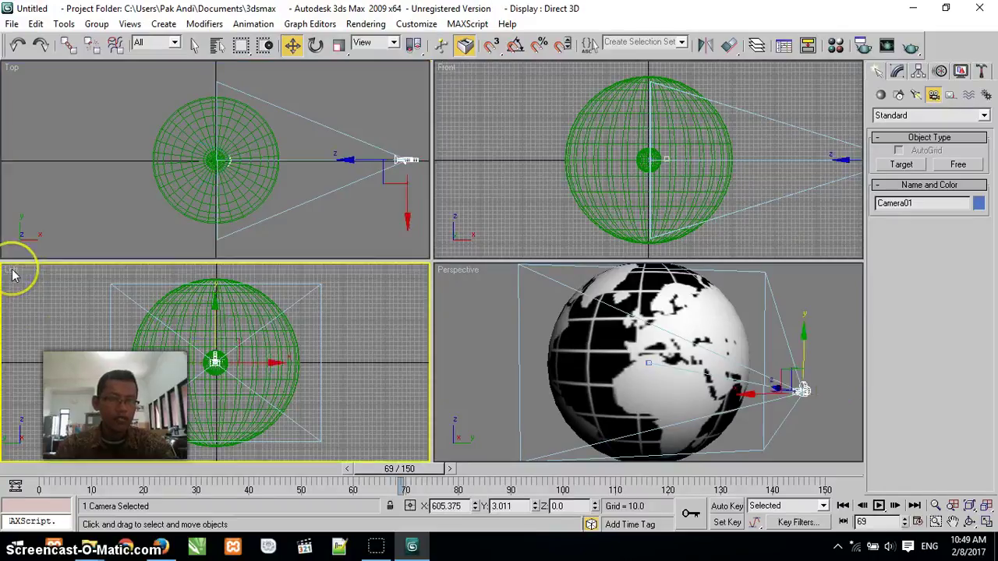
mouse_move(165, 217)
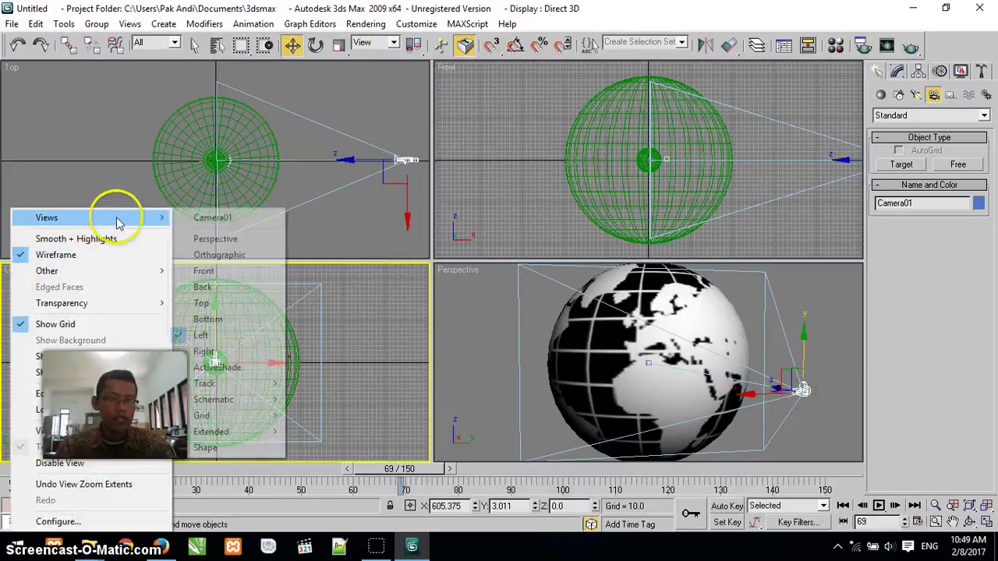
click(267, 216)
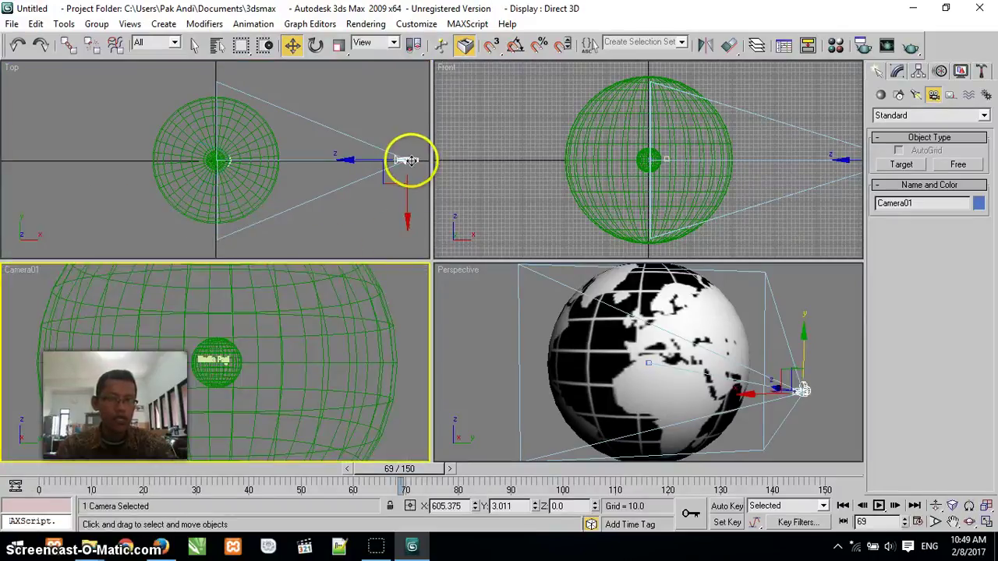
right_click(27, 271)
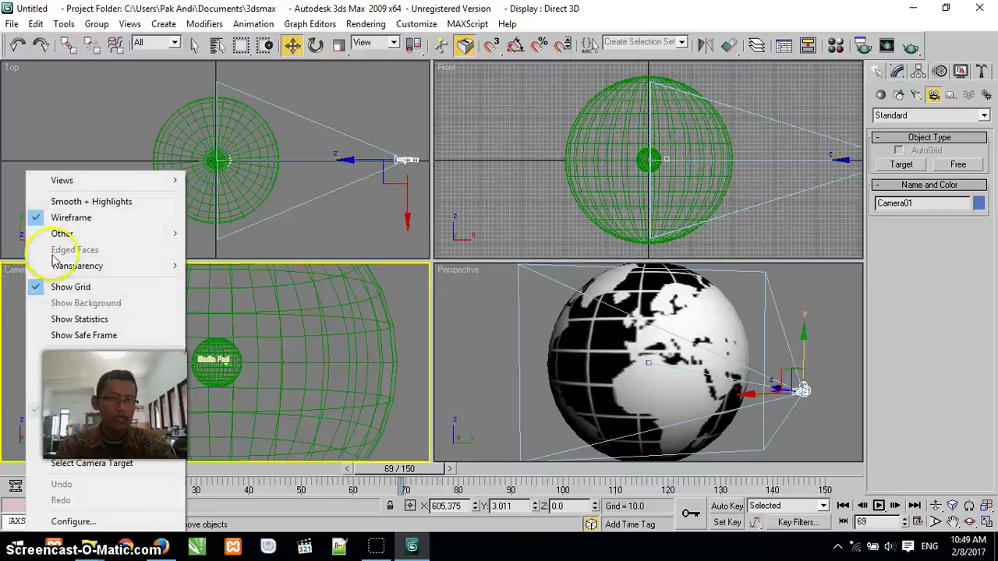
click(76, 201)
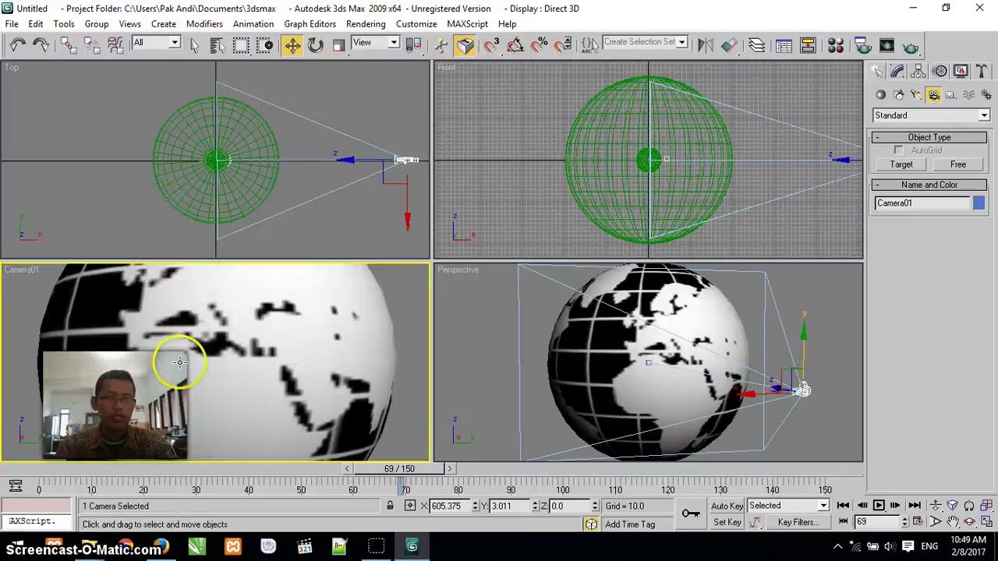